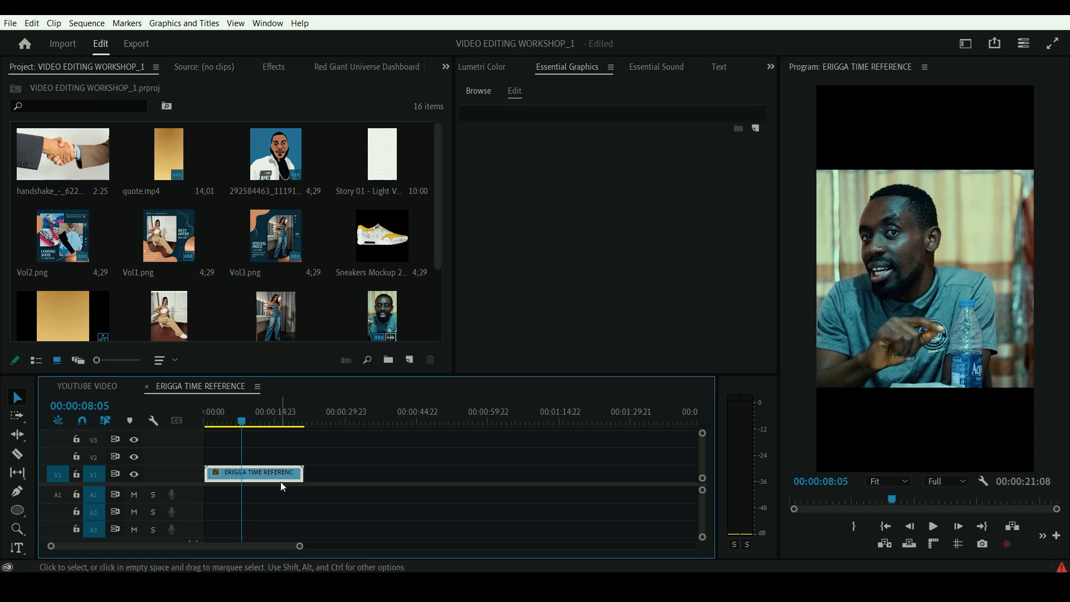
{"action": "left_click", "coordinate": [265, 26]}
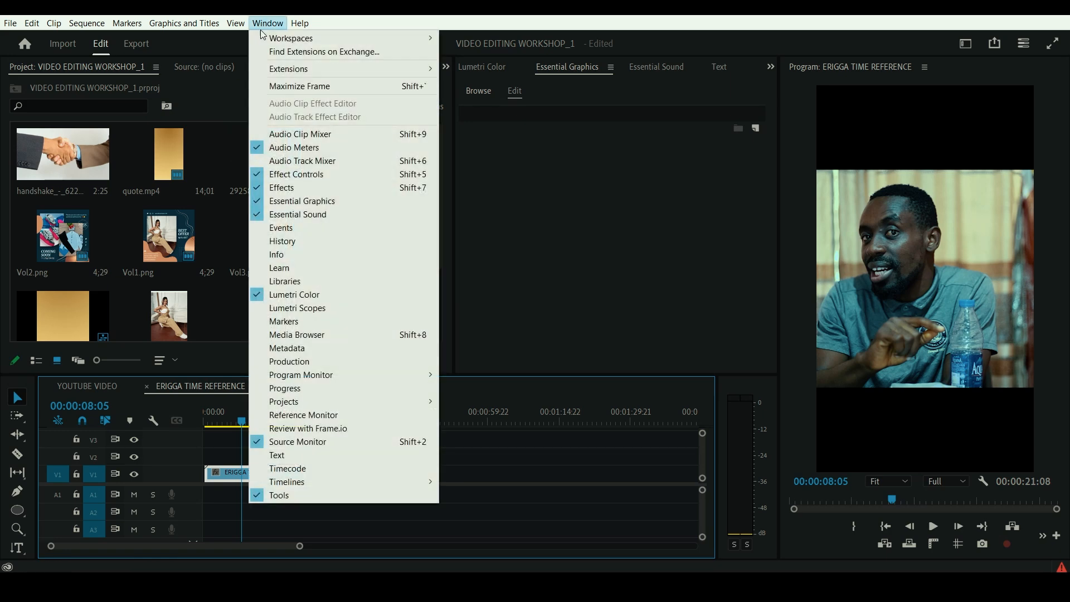
{"action": "mouse_move", "coordinate": [264, 36]}
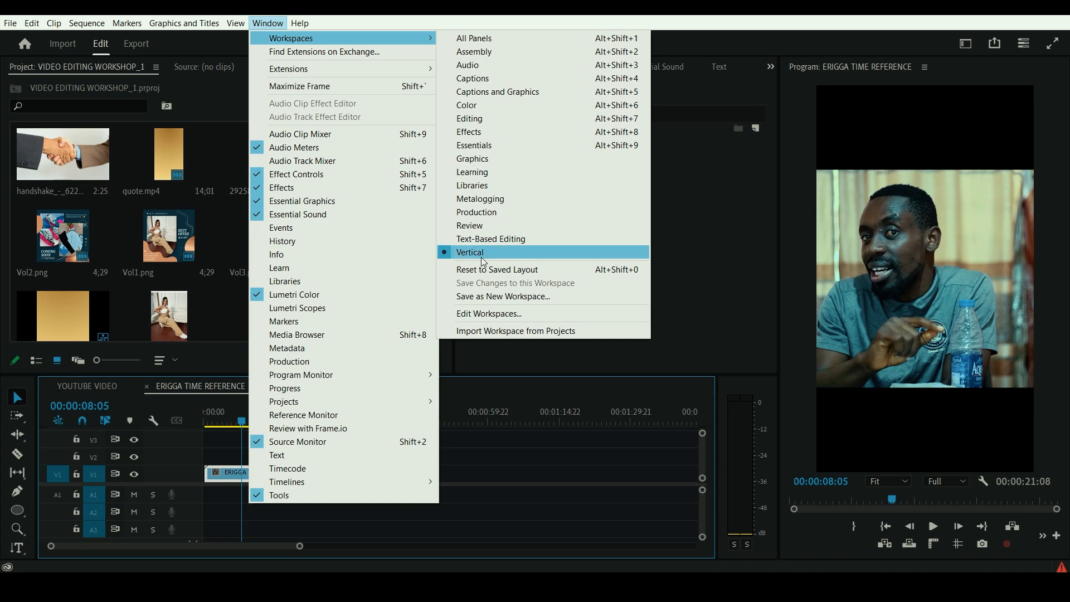
{"action": "left_click", "coordinate": [515, 483]}
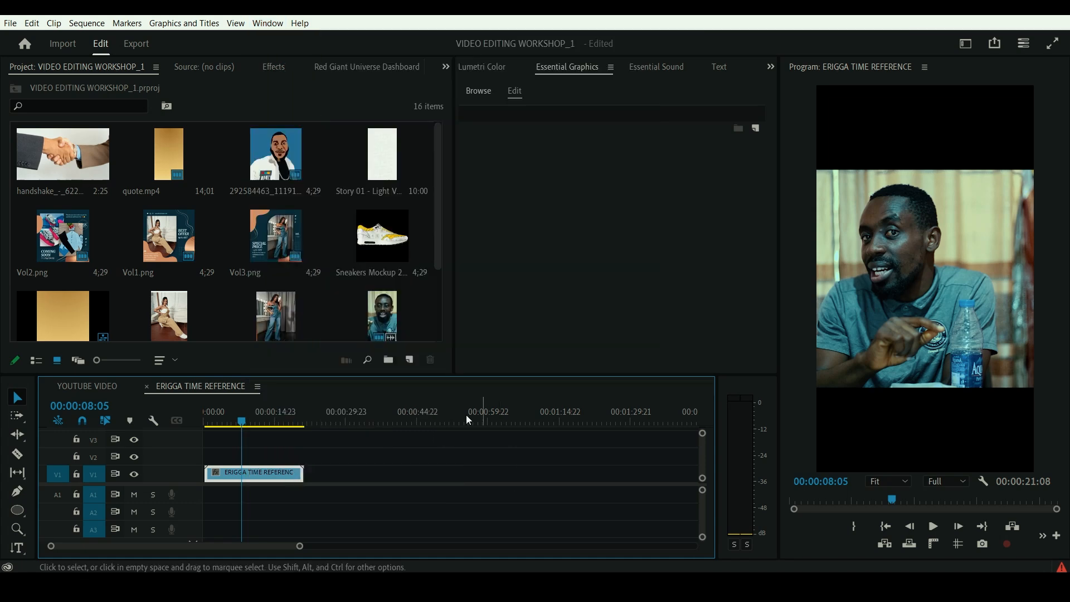
- Open the sequence settings to check the frame size and aspect ratio, and close them without changes
{"action": "left_click", "coordinate": [84, 23]}
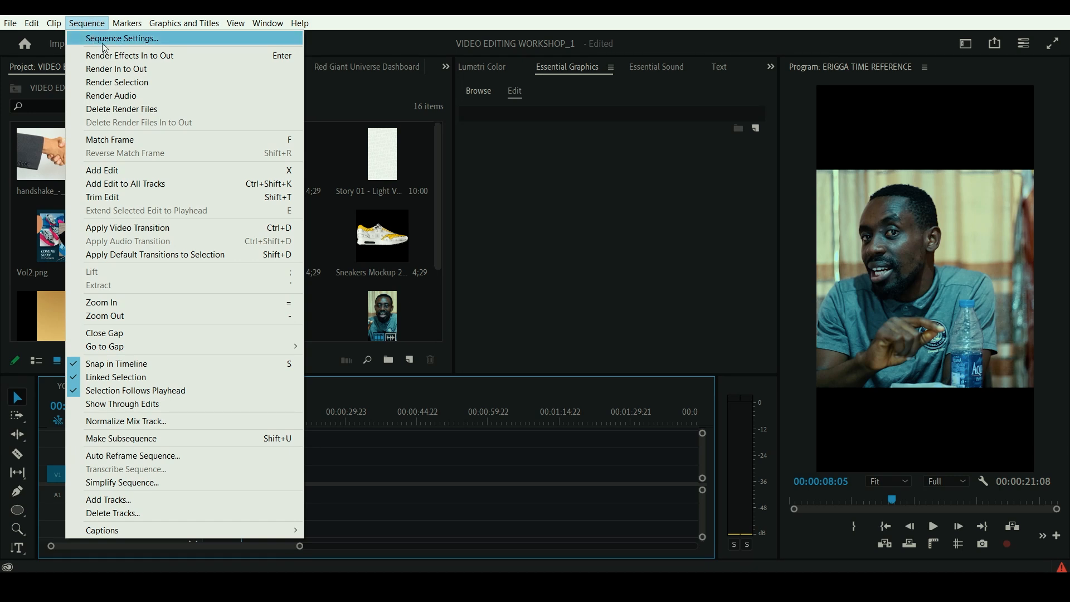
{"action": "left_click", "coordinate": [488, 545]}
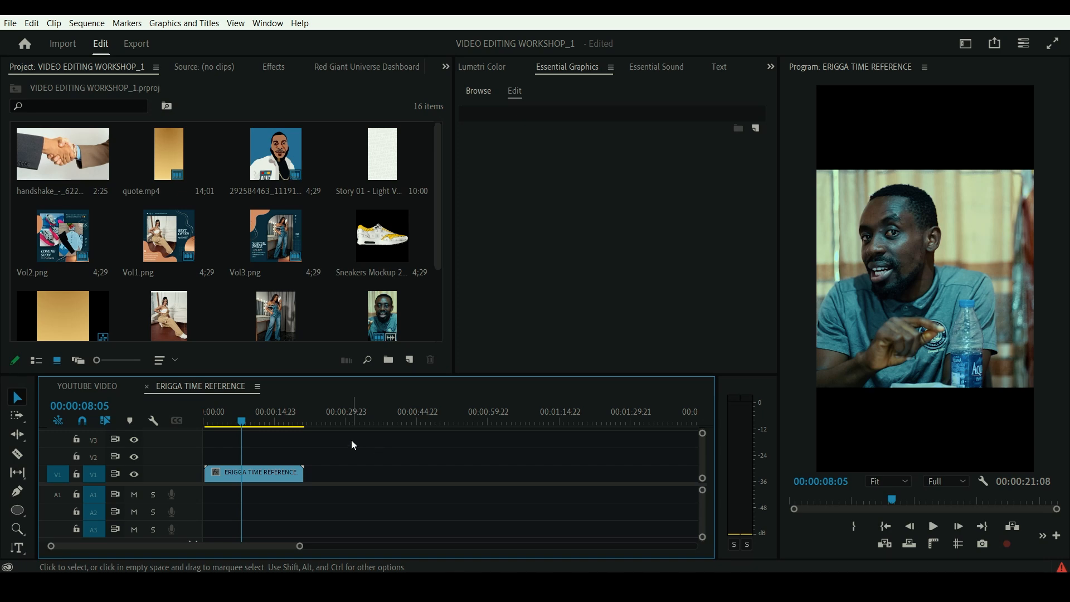
{"action": "left_click", "coordinate": [86, 25]}
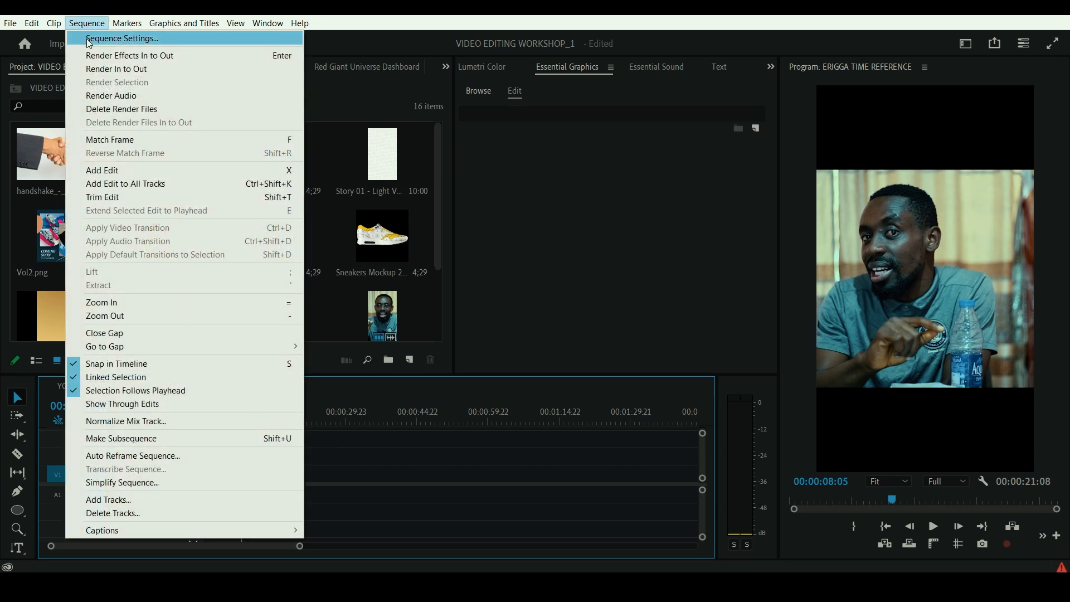
{"action": "left_click", "coordinate": [86, 38]}
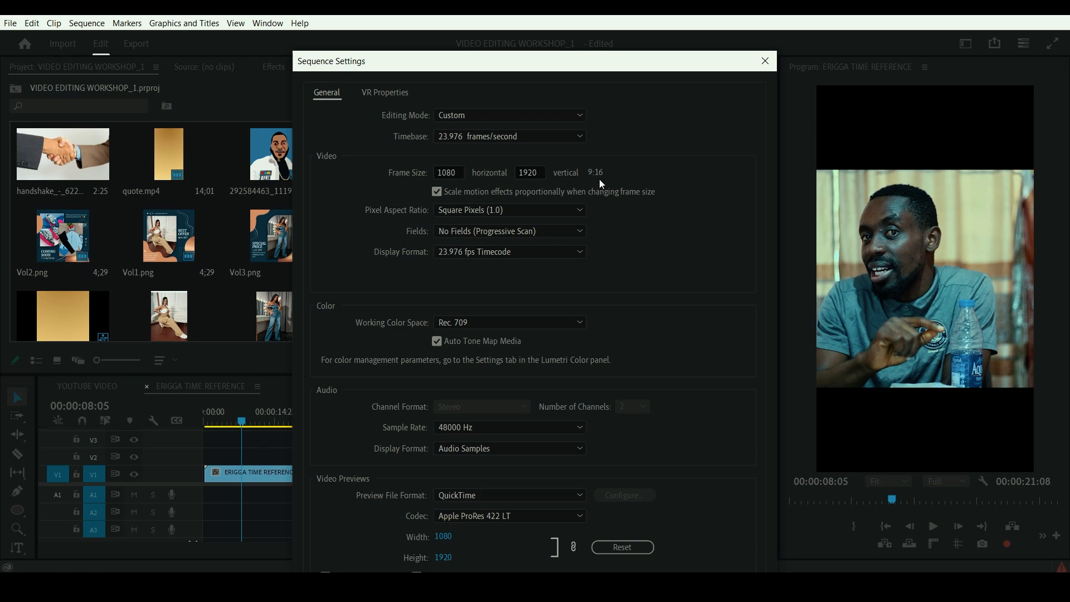
{"action": "left_click", "coordinate": [765, 61]}
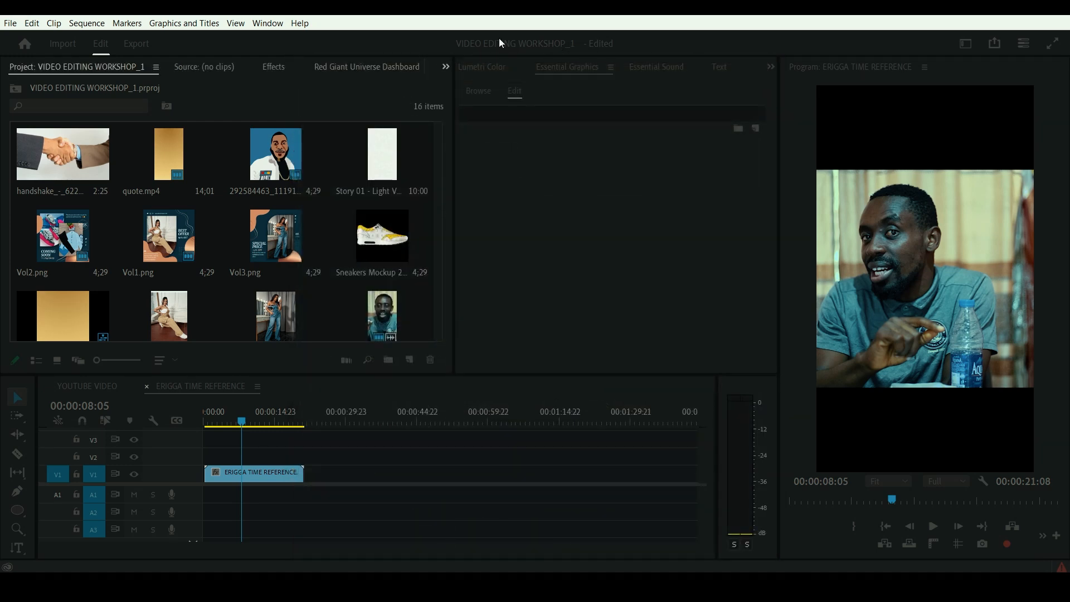
- Switch the workspace to the Editing layout and return to the Vertical layout
{"action": "left_click", "coordinate": [263, 25]}
{"action": "mouse_move", "coordinate": [295, 38]}
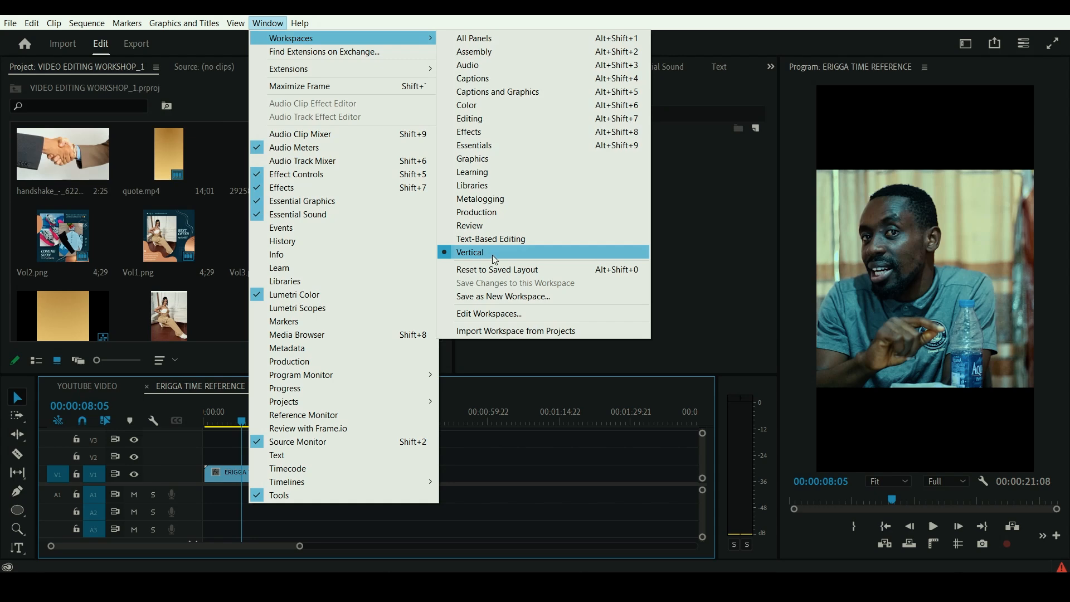
{"action": "left_click", "coordinate": [476, 118]}
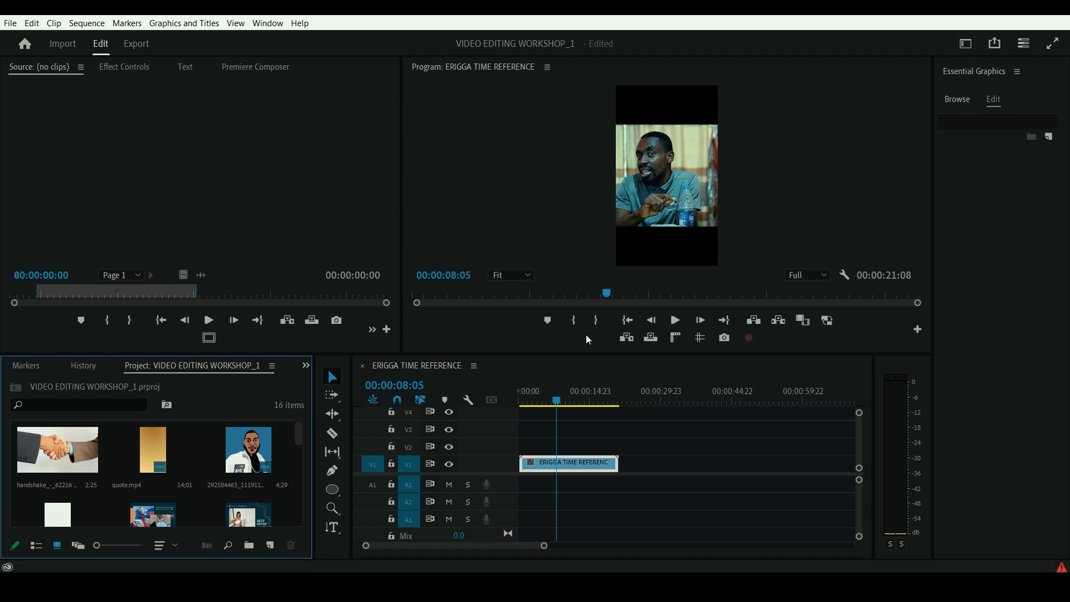
{"action": "left_click", "coordinate": [268, 26]}
{"action": "mouse_move", "coordinate": [293, 38]}
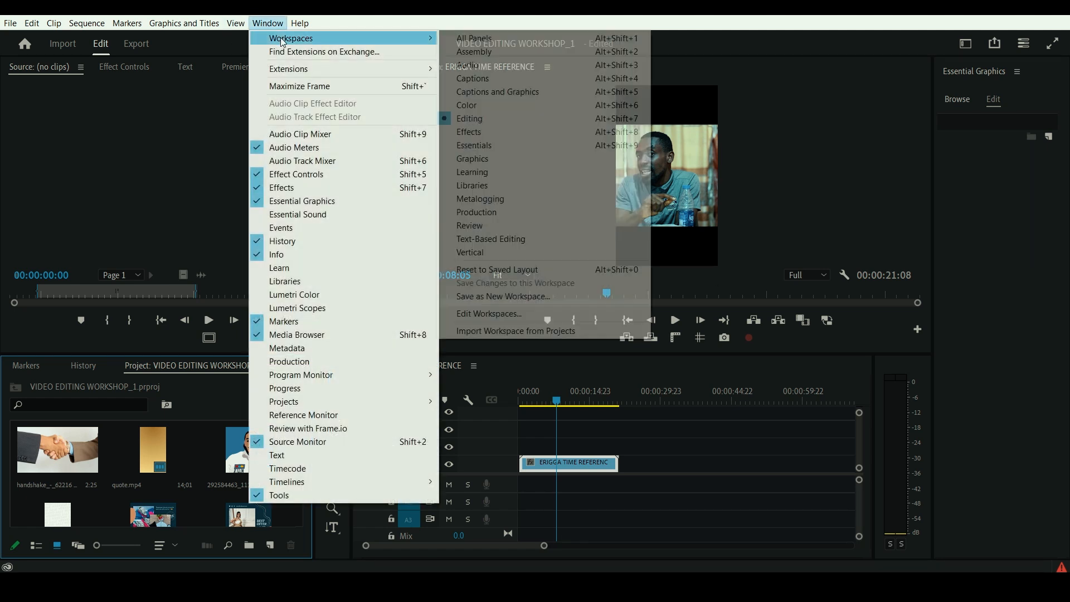
{"action": "left_click", "coordinate": [519, 258]}
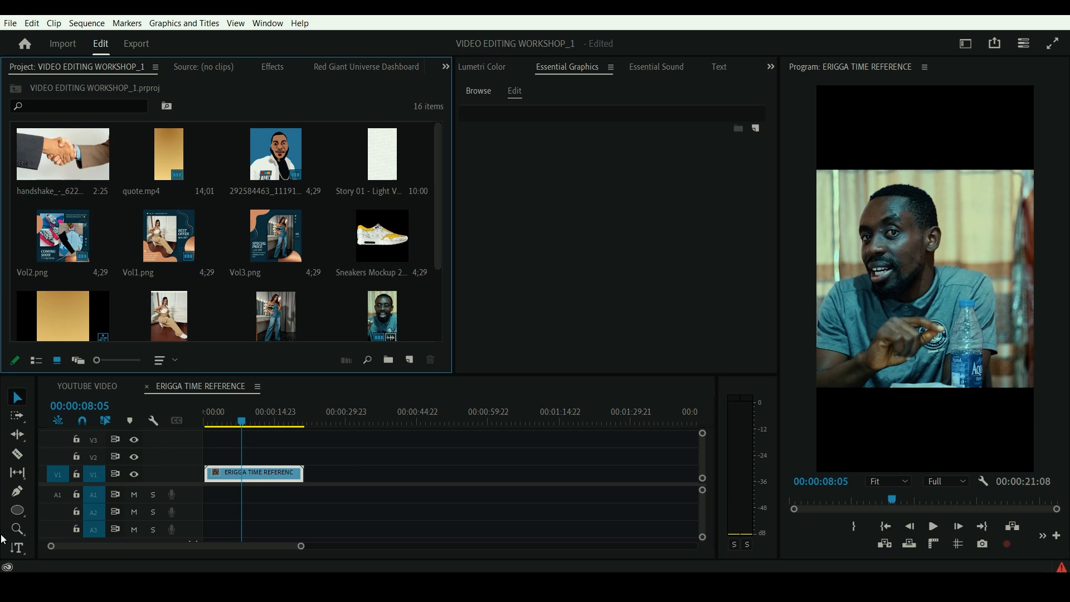
- Split the ERIGGA TIME REFERENCE.mp4 clip on V1 with the Razor tool at 00:00:08:05 and about 00:00:09:15
{"action": "left_click", "coordinate": [265, 473]}
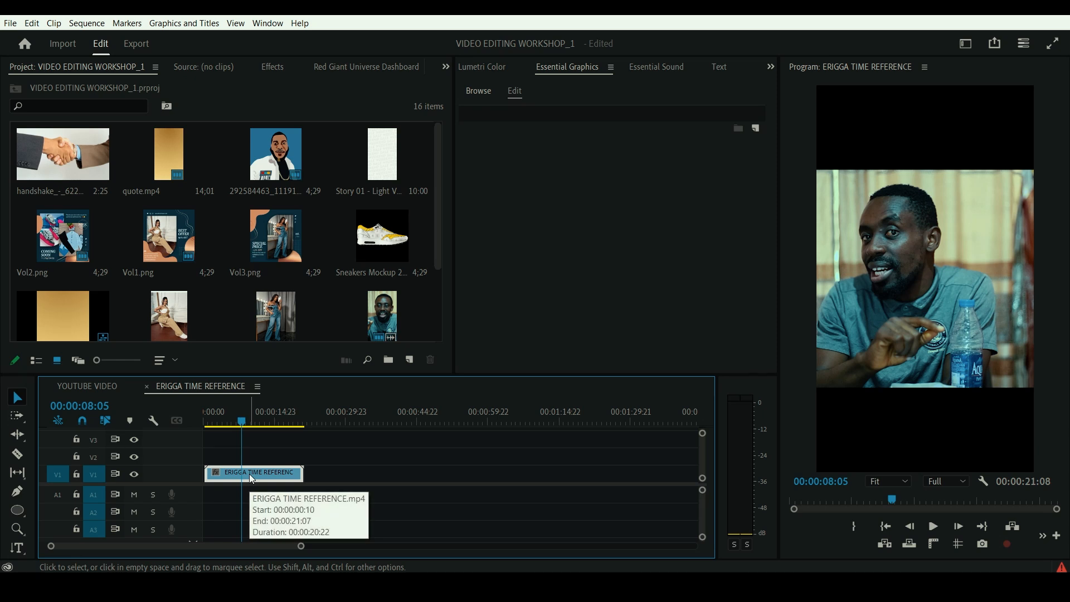
{"action": "left_click", "coordinate": [18, 458]}
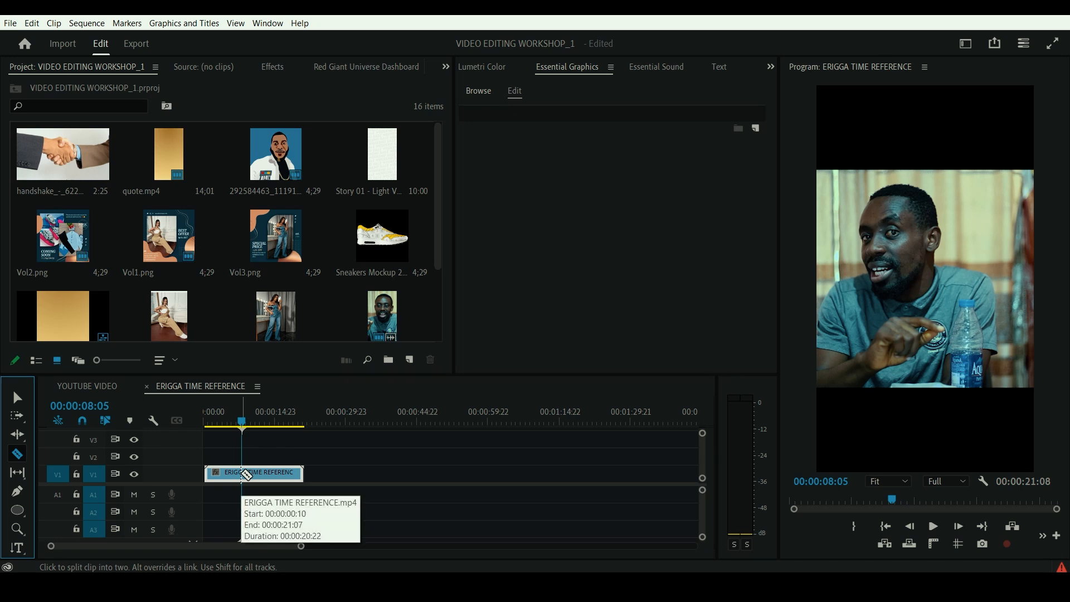
{"action": "left_click", "coordinate": [244, 473]}
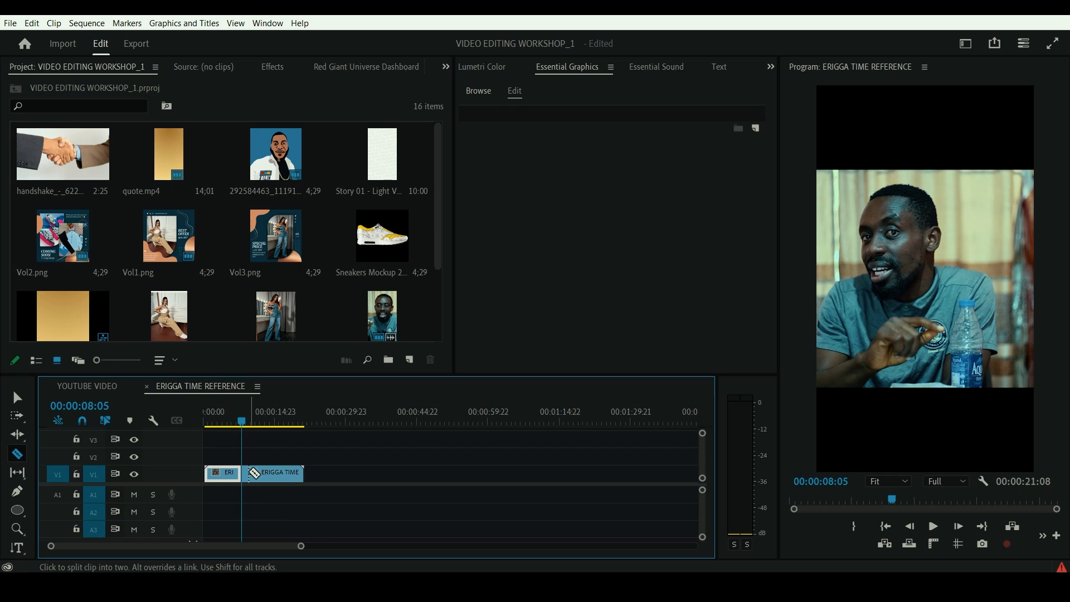
{"action": "left_click", "coordinate": [254, 478]}
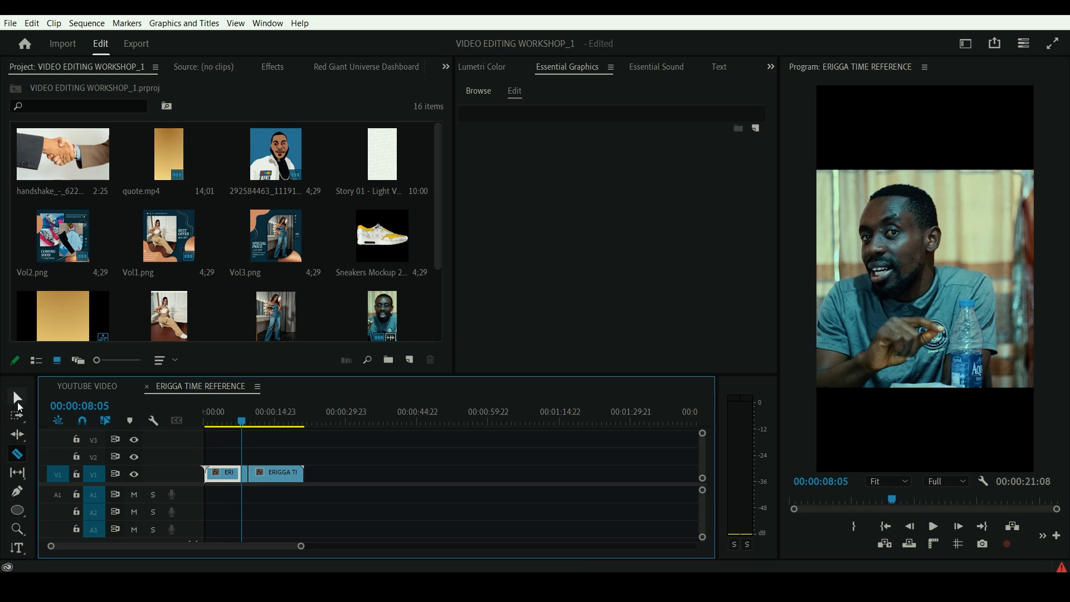
- Delete the short middle segment between the two cuts on V1, leaving the gap open
{"action": "left_click", "coordinate": [18, 401]}
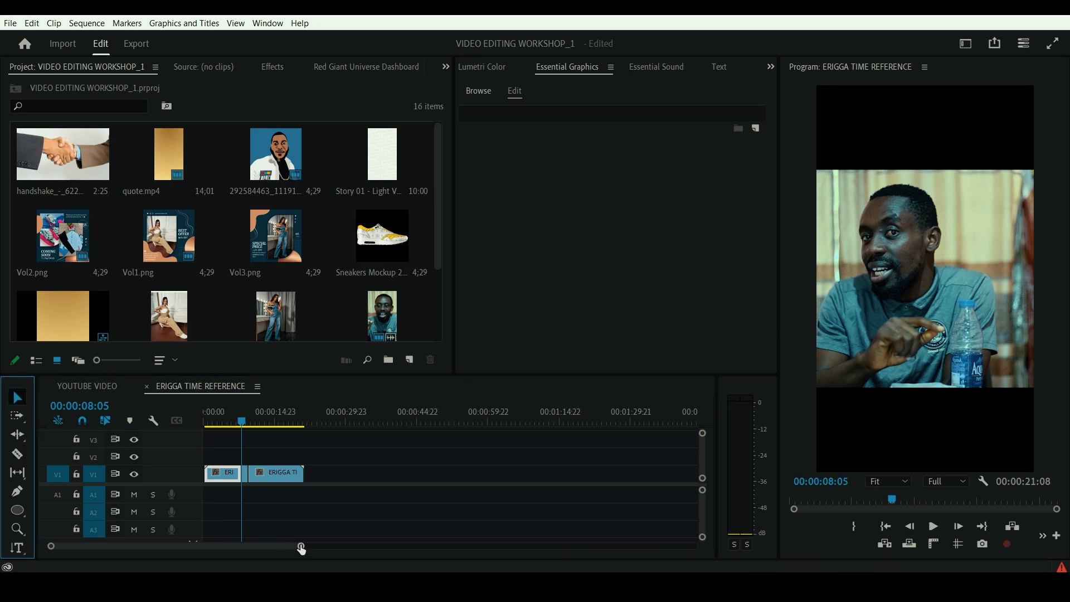
{"action": "left_click_drag", "start_coordinate": [301, 549], "coordinate": [235, 550]}
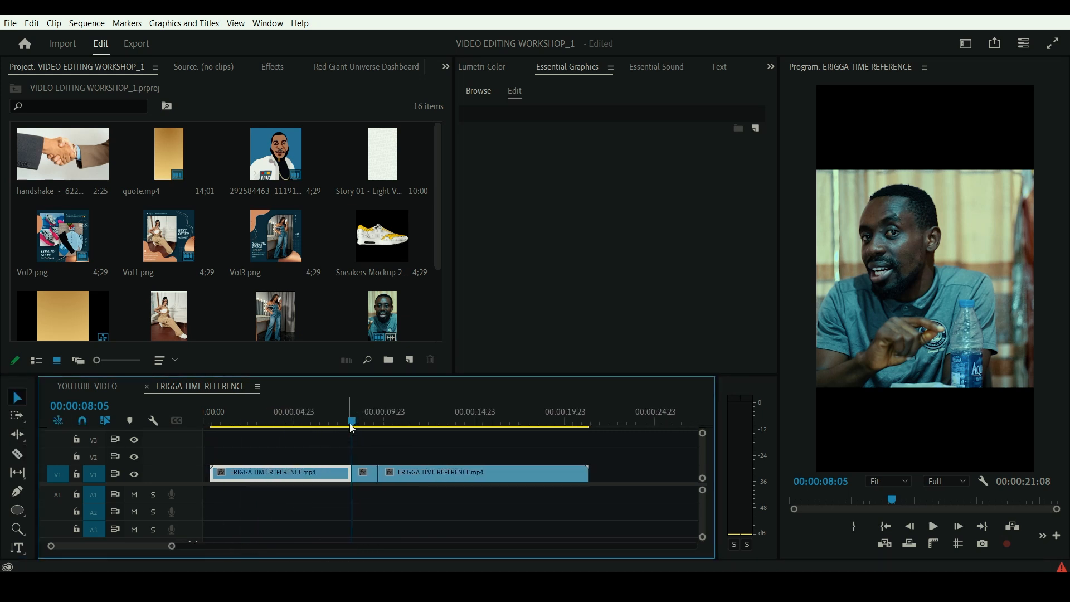
{"action": "left_click_drag", "start_coordinate": [353, 427], "coordinate": [378, 429]}
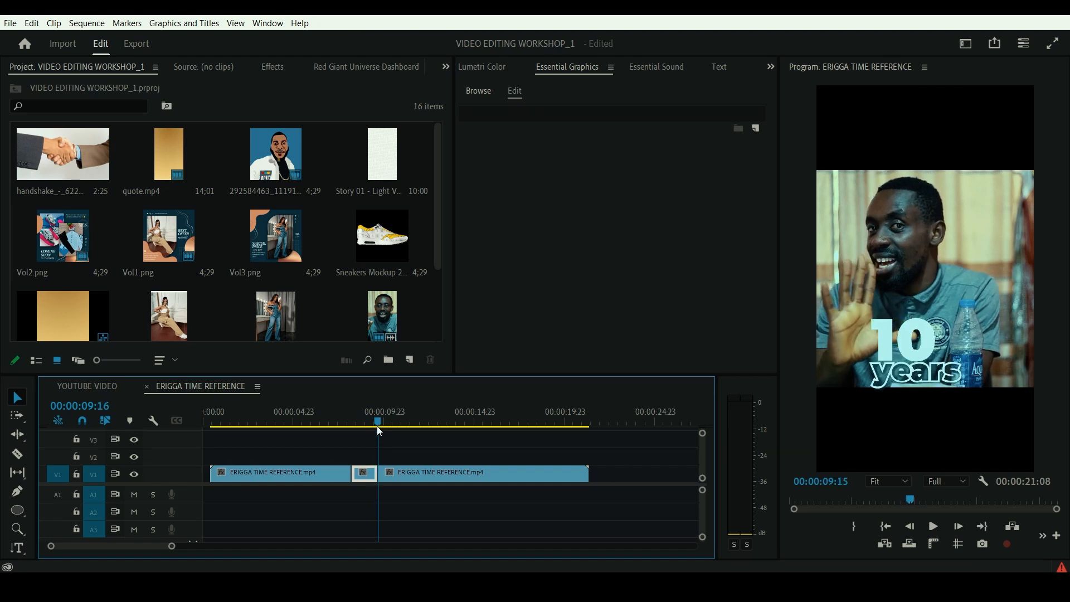
{"action": "left_click", "coordinate": [359, 424]}
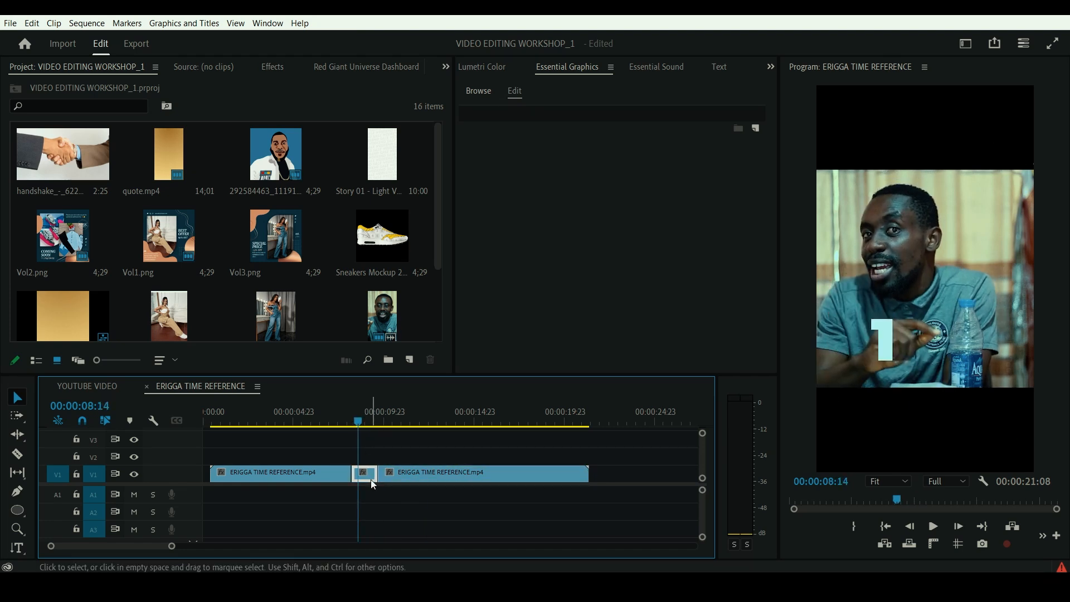
{"action": "key", "text": "BackSpace"}
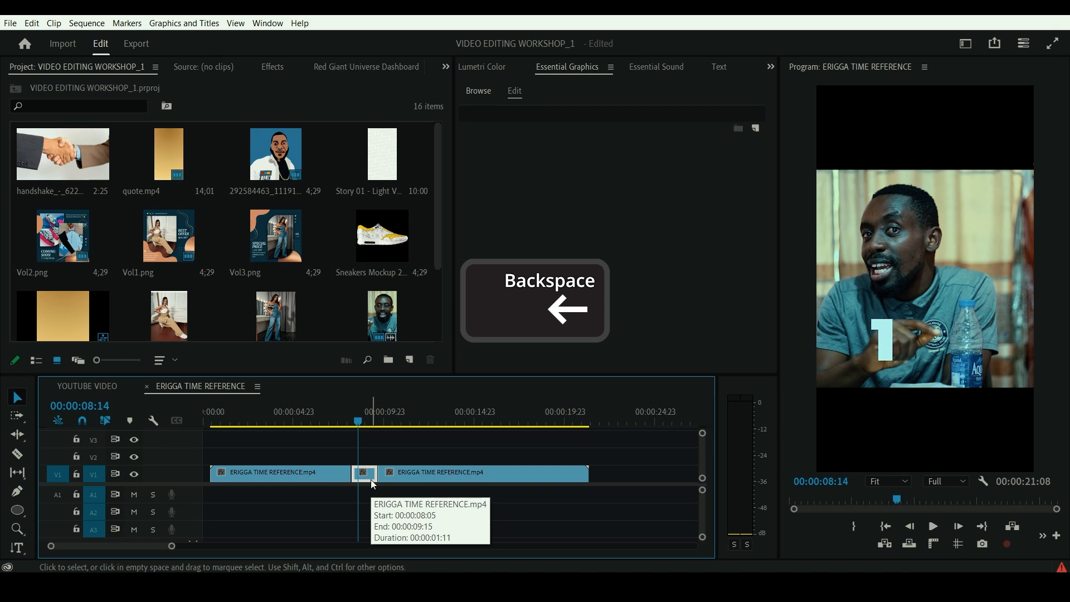
{"action": "key", "text": "Delete"}
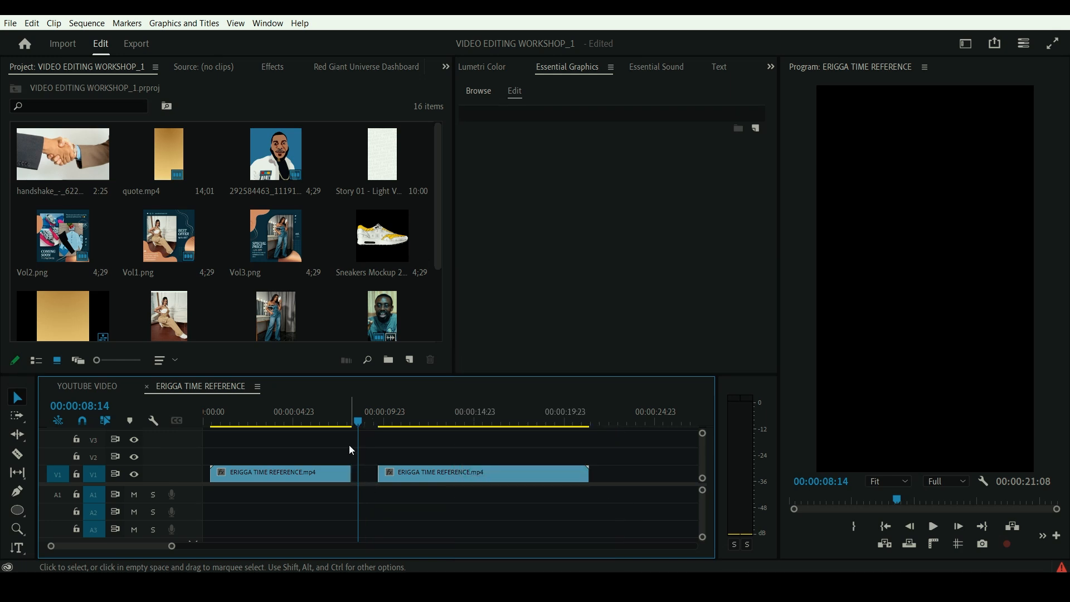
- Try closing the space between the two V1 clips by deleting the gap, and undo it
{"action": "left_click", "coordinate": [366, 473]}
{"action": "key", "text": "Delete"}
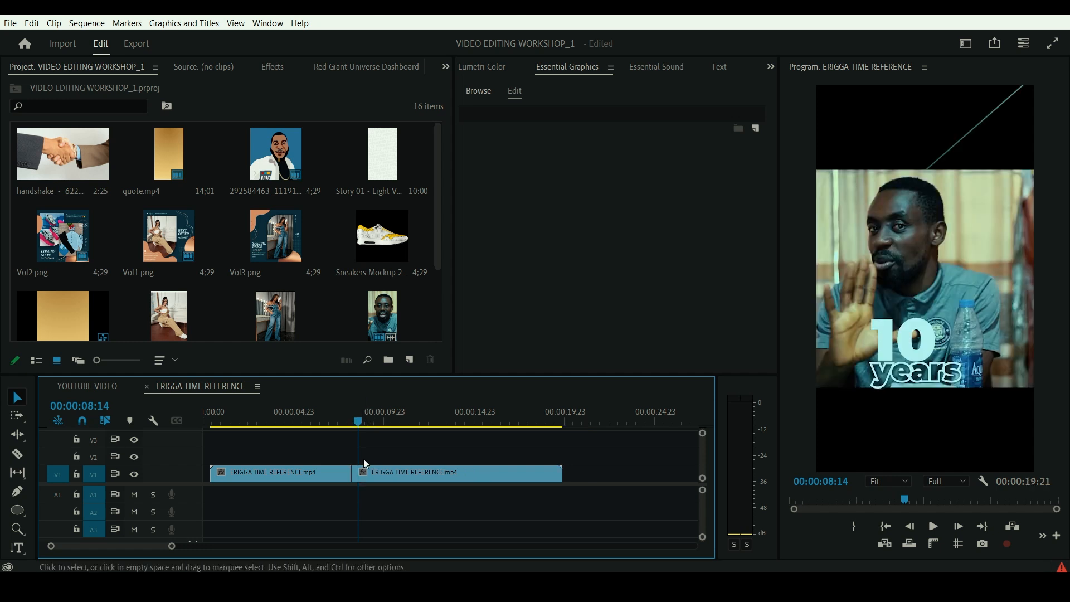
{"action": "key", "text": "ctrl+z"}
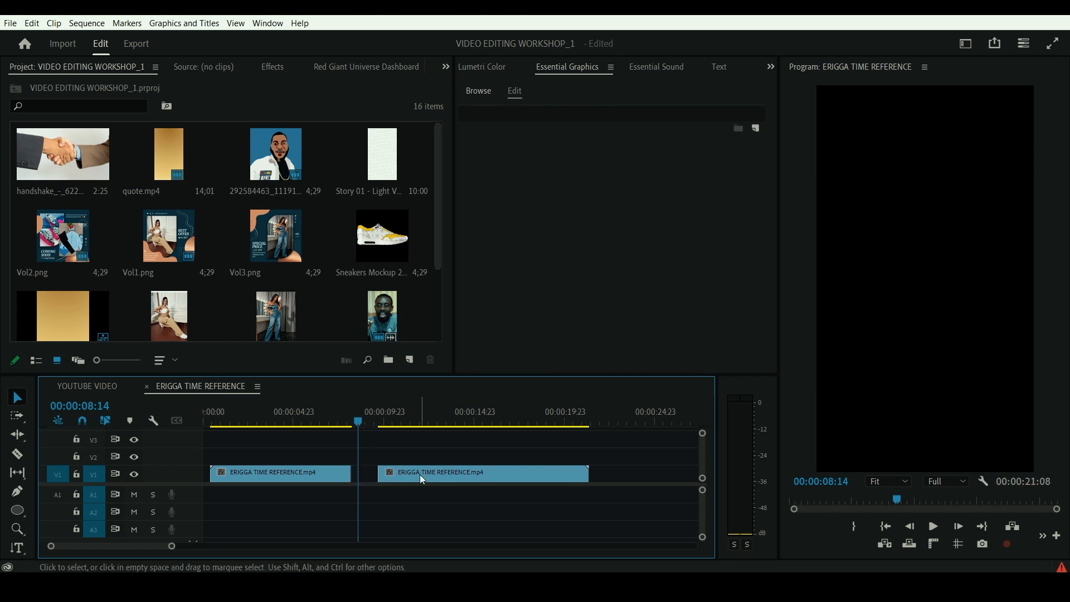
- Move the second V1 clip against the end of the first to close the gap, and play across the join
{"action": "left_click_drag", "start_coordinate": [419, 474], "coordinate": [392, 478]}
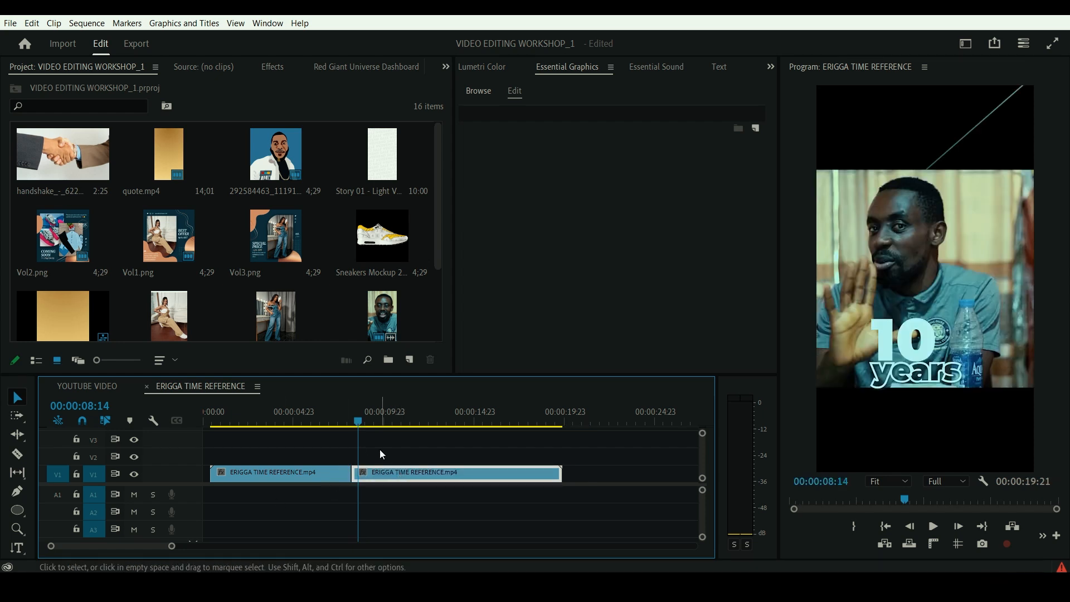
{"action": "left_click", "coordinate": [333, 419]}
{"action": "key", "text": "space"}
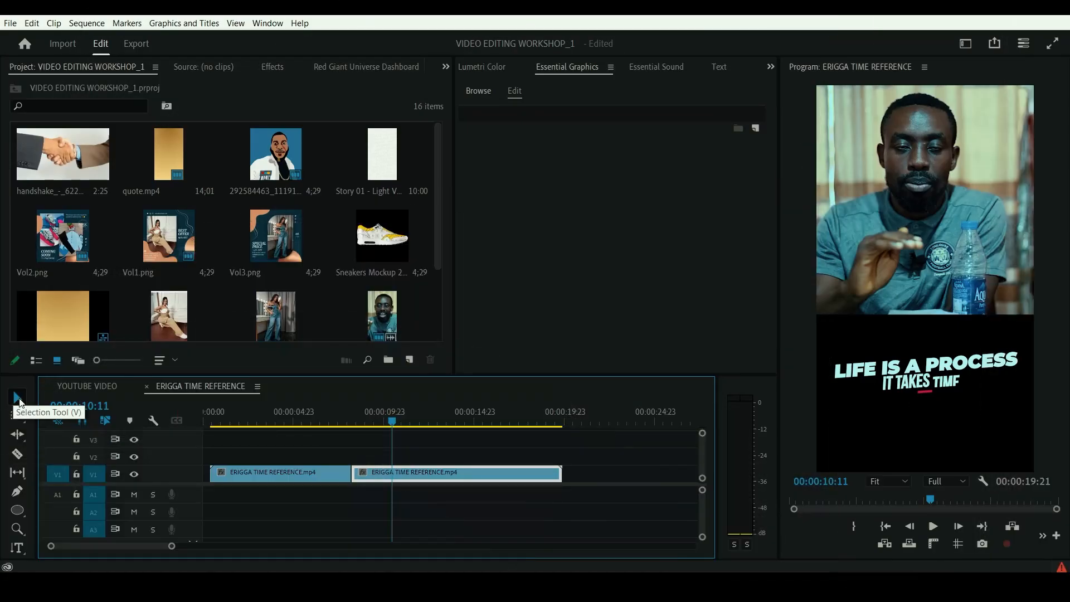
- Split the first V1 clip at 00:00:06:11 with the Razor tool
{"action": "left_click", "coordinate": [20, 401]}
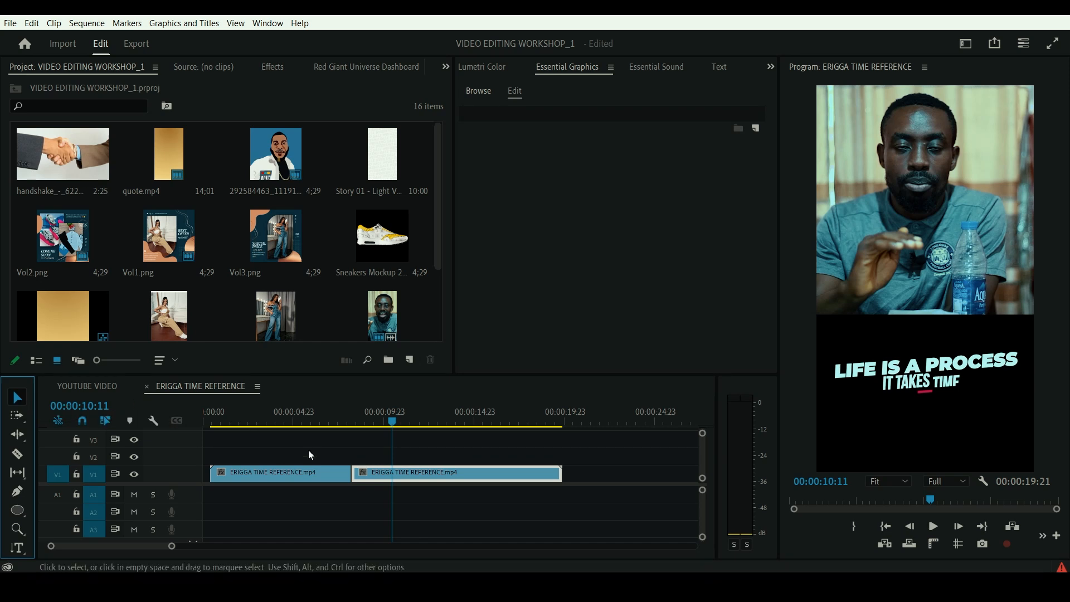
{"action": "left_click", "coordinate": [349, 474]}
{"action": "left_click", "coordinate": [321, 422]}
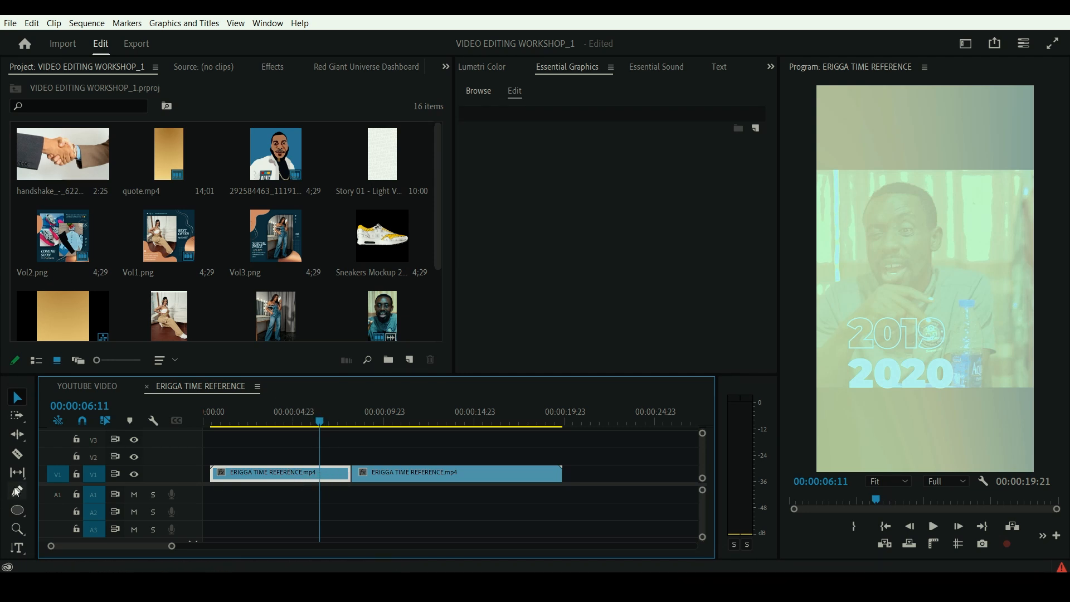
{"action": "left_click", "coordinate": [18, 453]}
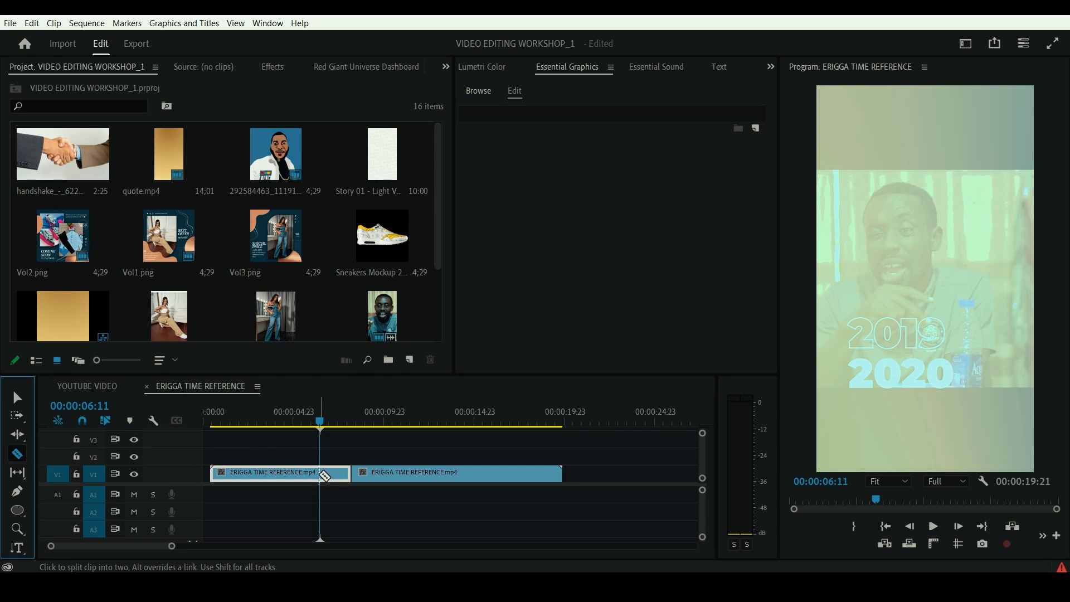
{"action": "left_click", "coordinate": [323, 474]}
- Delete the short segment following the 00:00:06:11 cut, and undo the deletion
{"action": "left_click", "coordinate": [17, 398]}
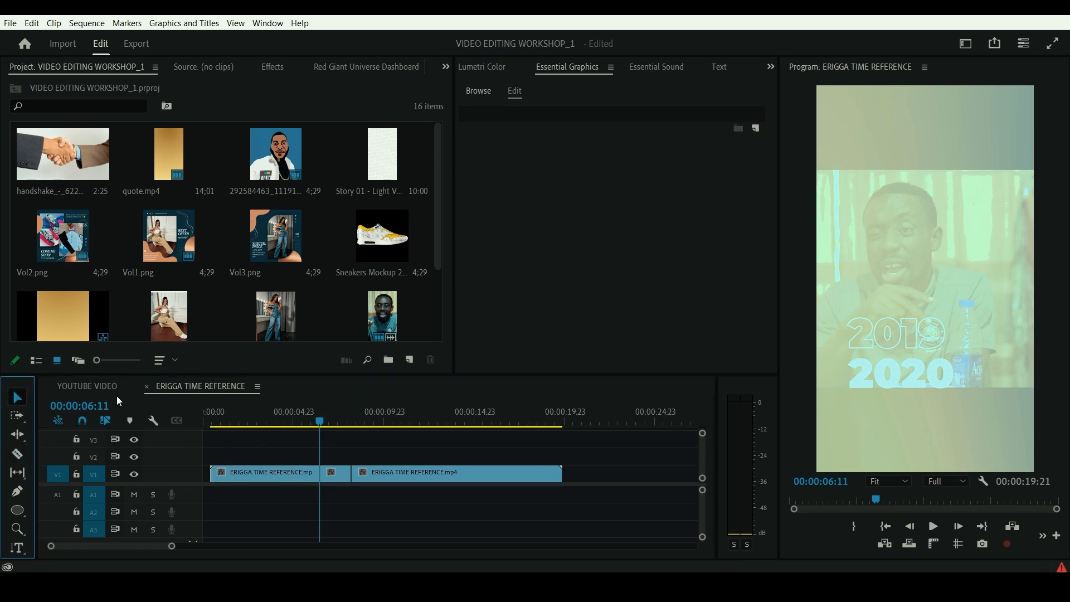
{"action": "left_click", "coordinate": [342, 479]}
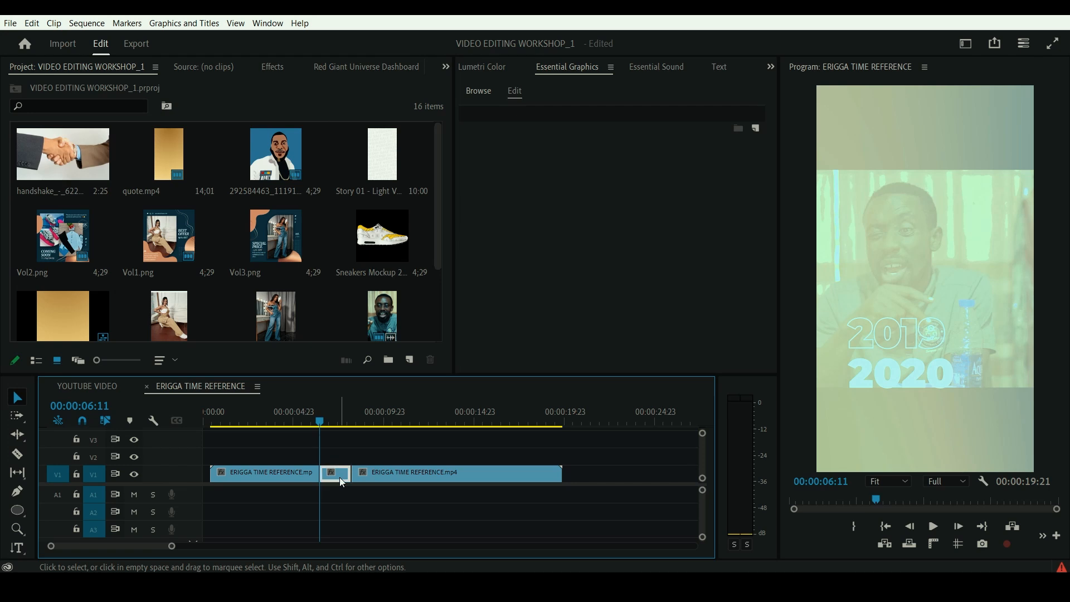
{"action": "key", "text": "Delete"}
{"action": "key", "text": "ctrl+z"}
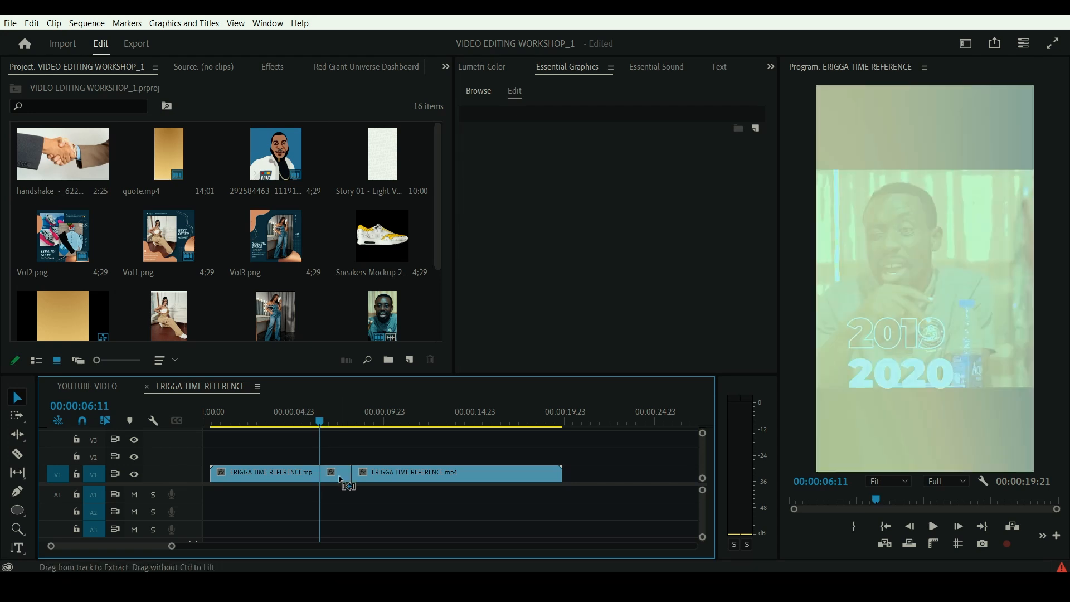
- Undo the cut in the first clip, and restore the second clip's position directly against it
{"action": "left_click", "coordinate": [331, 477]}
{"action": "key", "text": "ctrl+z"}
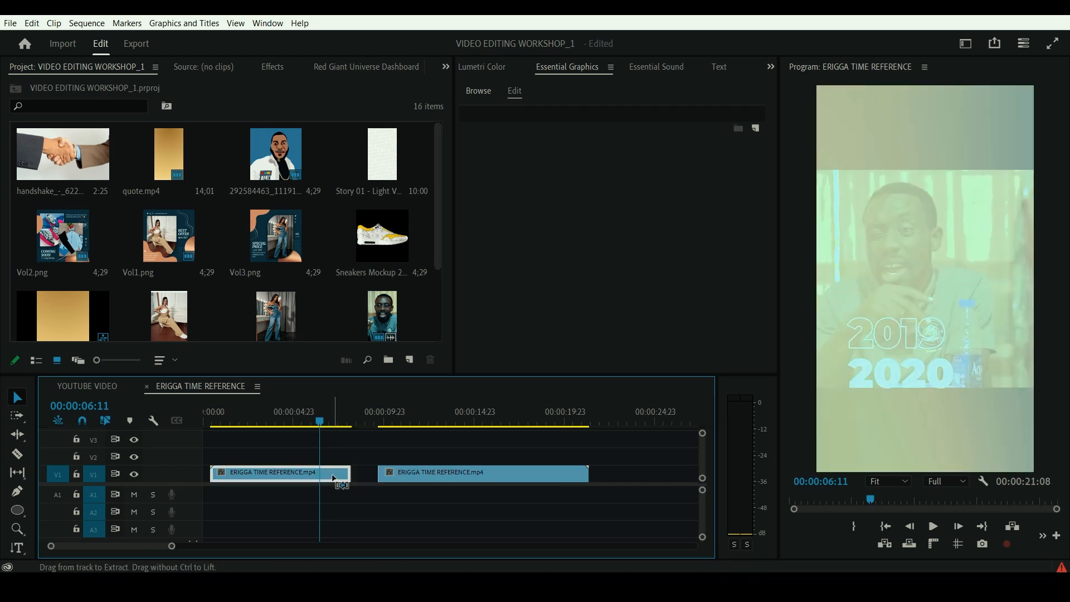
{"action": "key", "text": "ctrl+shift+z"}
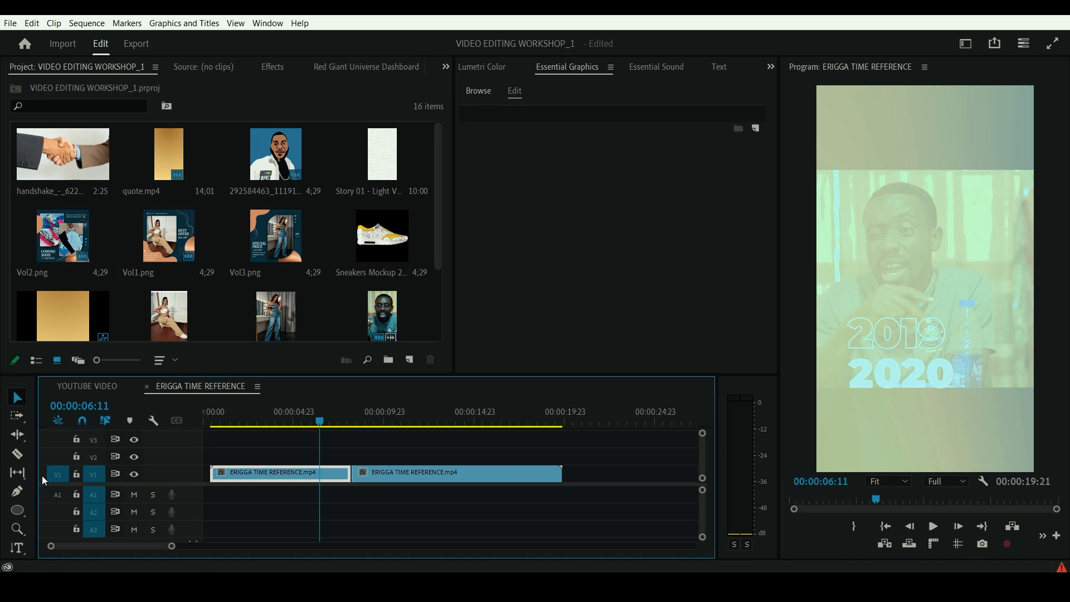
- Split the first V1 clip at 00:00:02:20 with the Razor tool, and trim the start of the new second segment to 00:00:03:07
{"action": "left_click", "coordinate": [17, 456]}
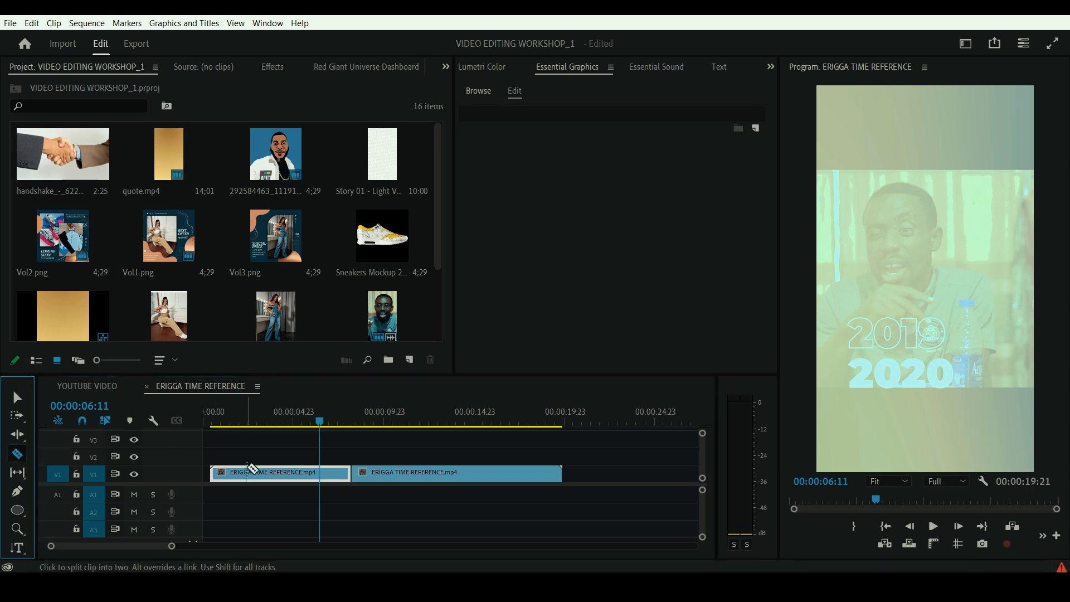
{"action": "left_click", "coordinate": [255, 473]}
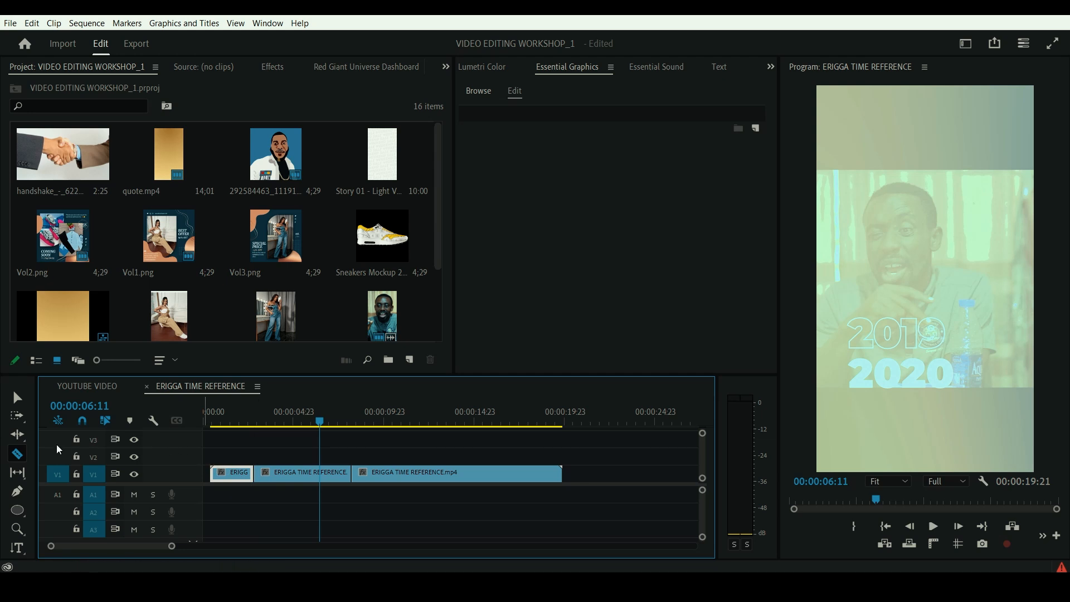
{"action": "left_click", "coordinate": [19, 399]}
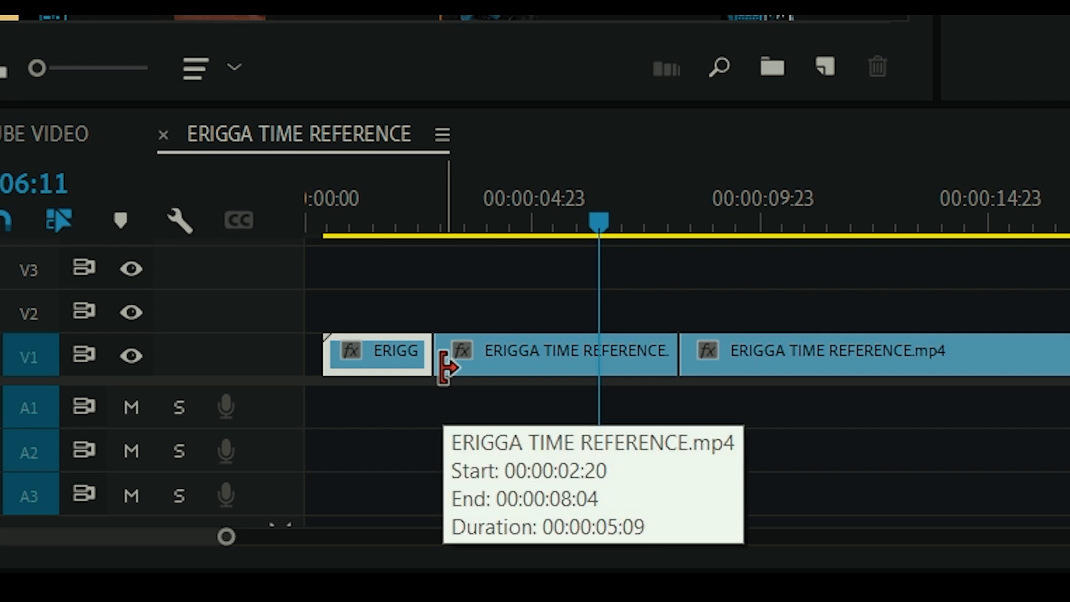
{"action": "left_click", "coordinate": [444, 368]}
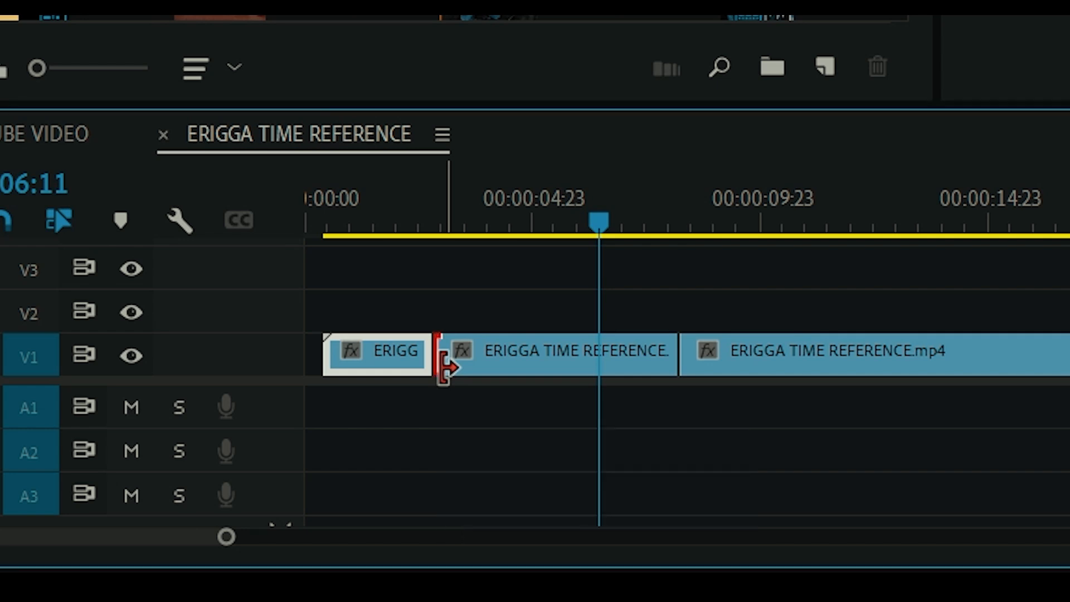
{"action": "left_click_drag", "start_coordinate": [444, 368], "coordinate": [550, 373]}
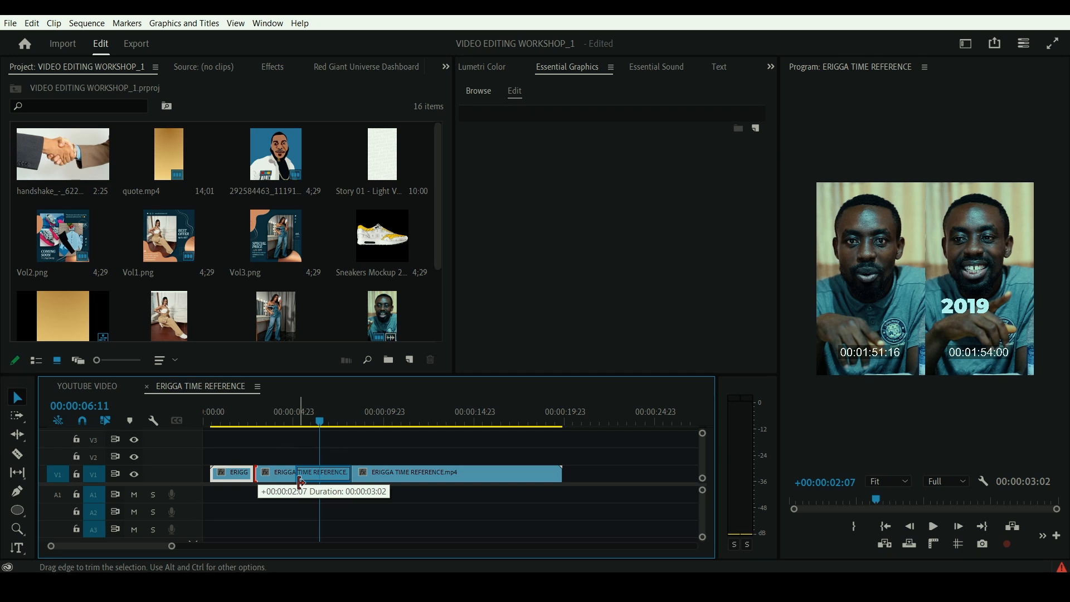
{"action": "left_click_drag", "start_coordinate": [300, 482], "coordinate": [268, 489]}
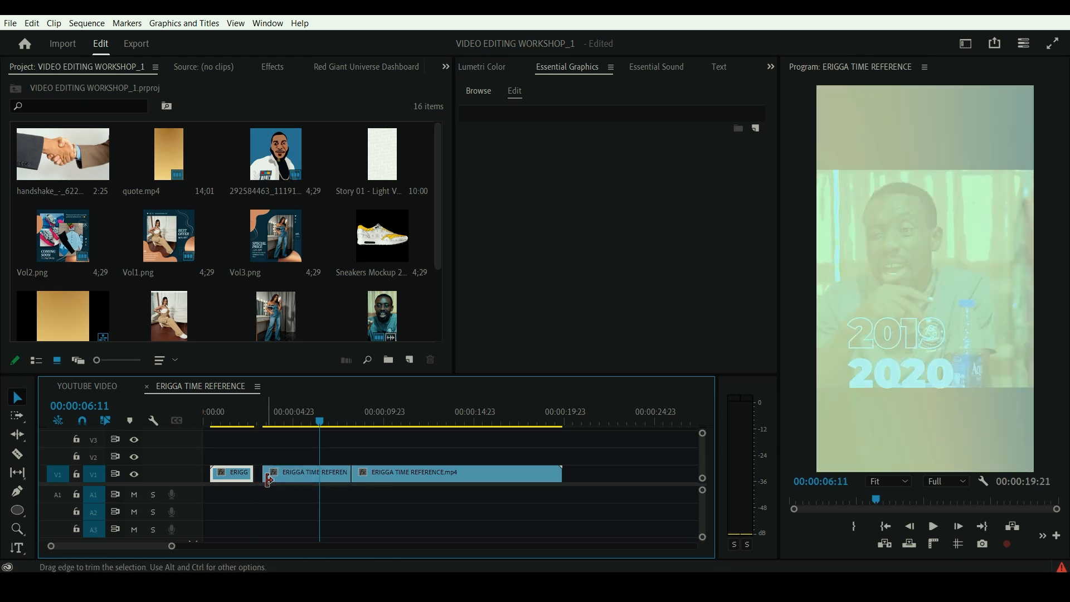
- Play the trimmed second segment from its start at 00:00:03:07
{"action": "left_click", "coordinate": [263, 415]}
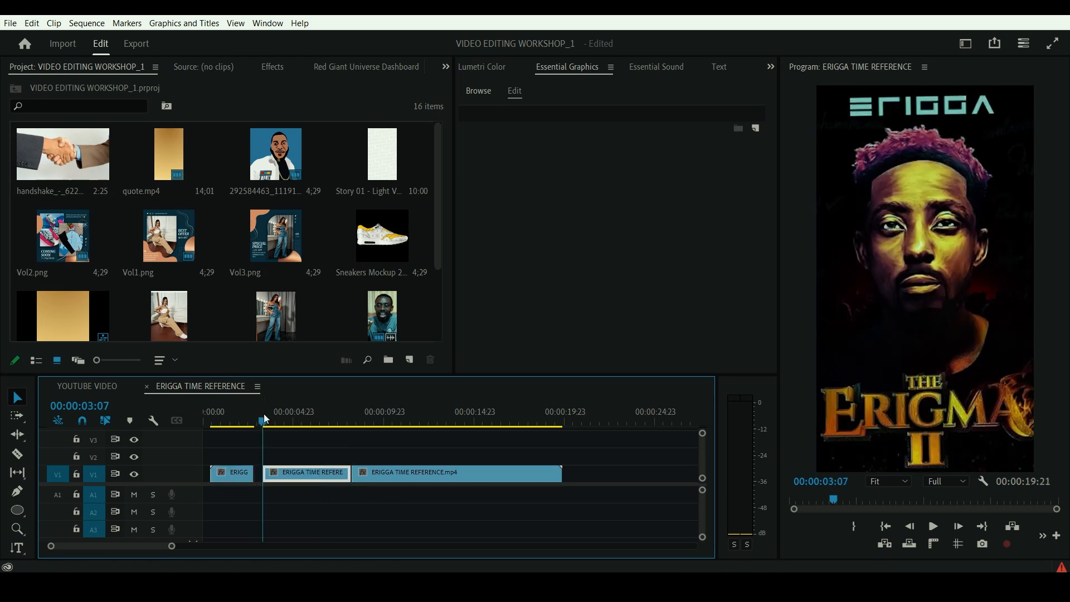
{"action": "left_click", "coordinate": [933, 527]}
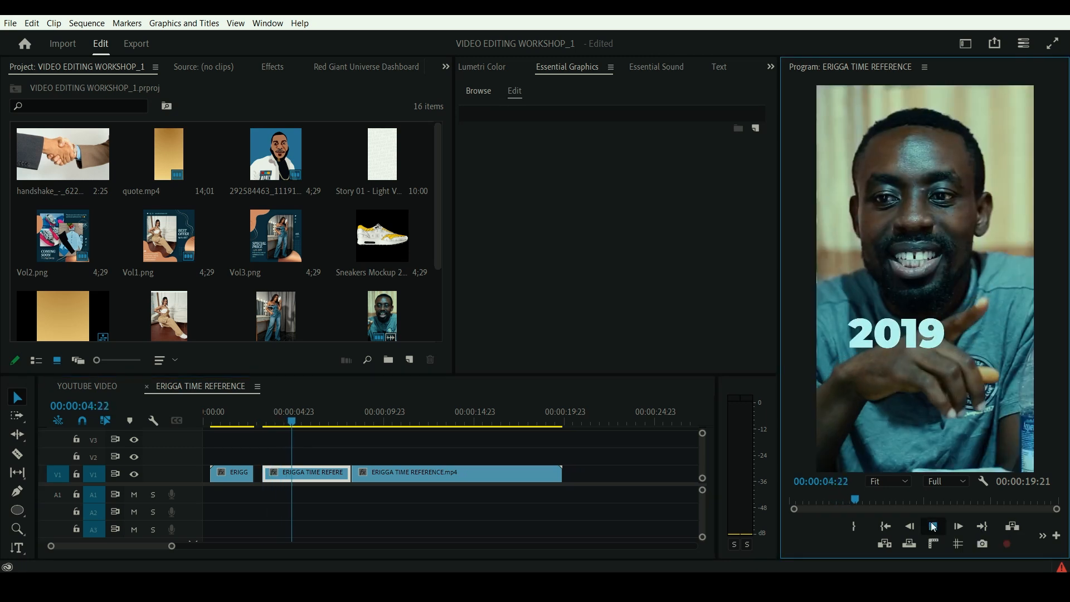
{"action": "left_click", "coordinate": [933, 527]}
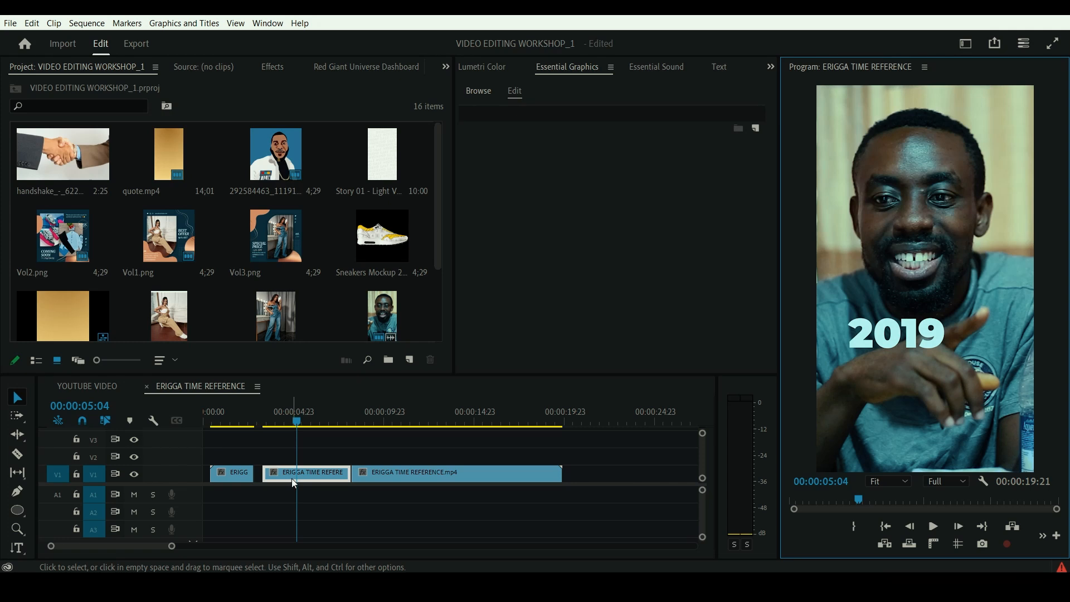
- Try to extend the end of the last V1 clip with the Selection tool
{"action": "left_click_drag", "start_coordinate": [557, 475], "coordinate": [604, 469]}
{"action": "left_click", "coordinate": [501, 477]}
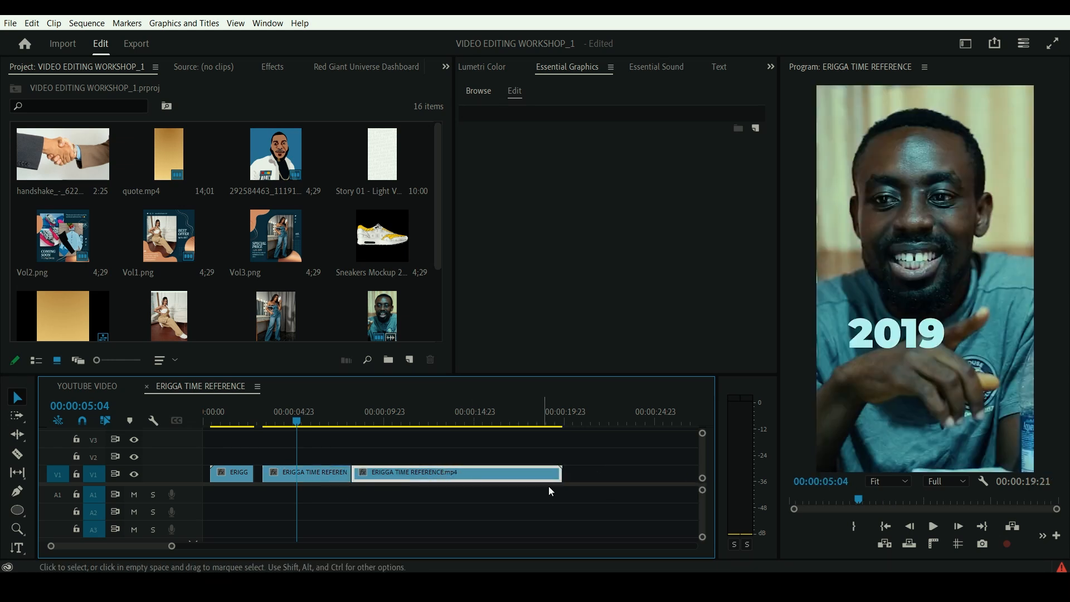
{"action": "left_click_drag", "start_coordinate": [558, 473], "coordinate": [653, 468]}
- Shorten the first V1 clip to end at 00:00:01:22, and delete the gap following it so the remaining clips close up
{"action": "left_click_drag", "start_coordinate": [250, 471], "coordinate": [381, 471]}
{"action": "left_click", "coordinate": [245, 472]}
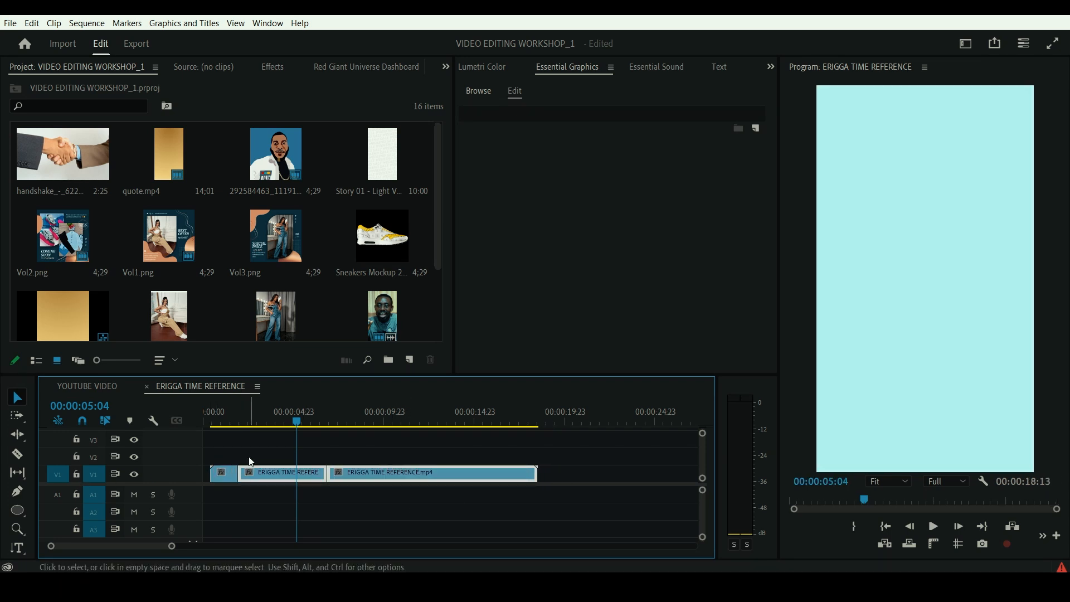
{"action": "key", "text": "ctrl+z"}
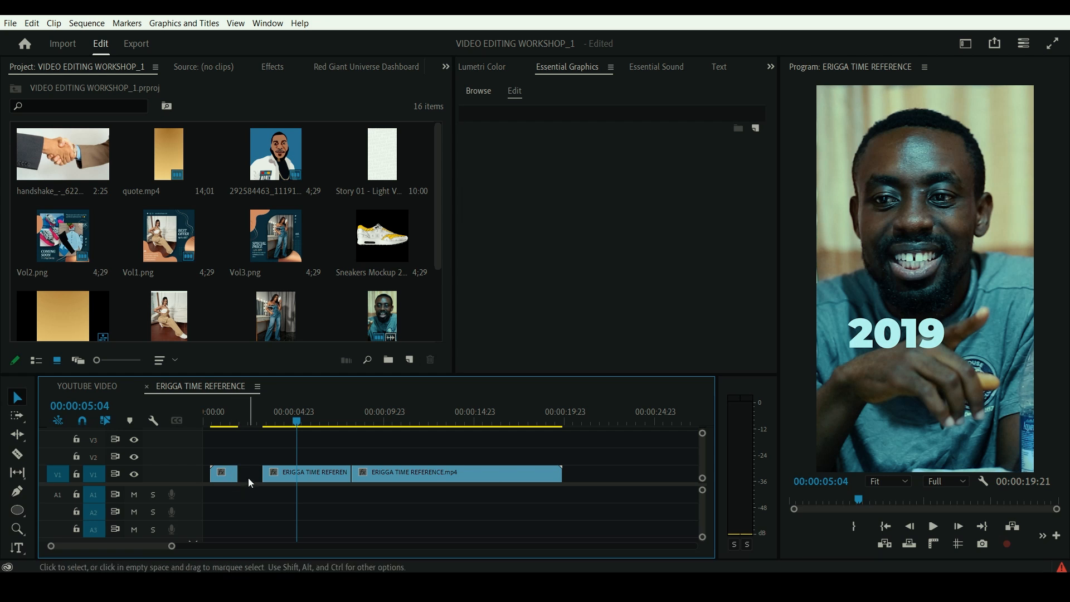
{"action": "left_click", "coordinate": [249, 477]}
{"action": "key", "text": "Delete"}
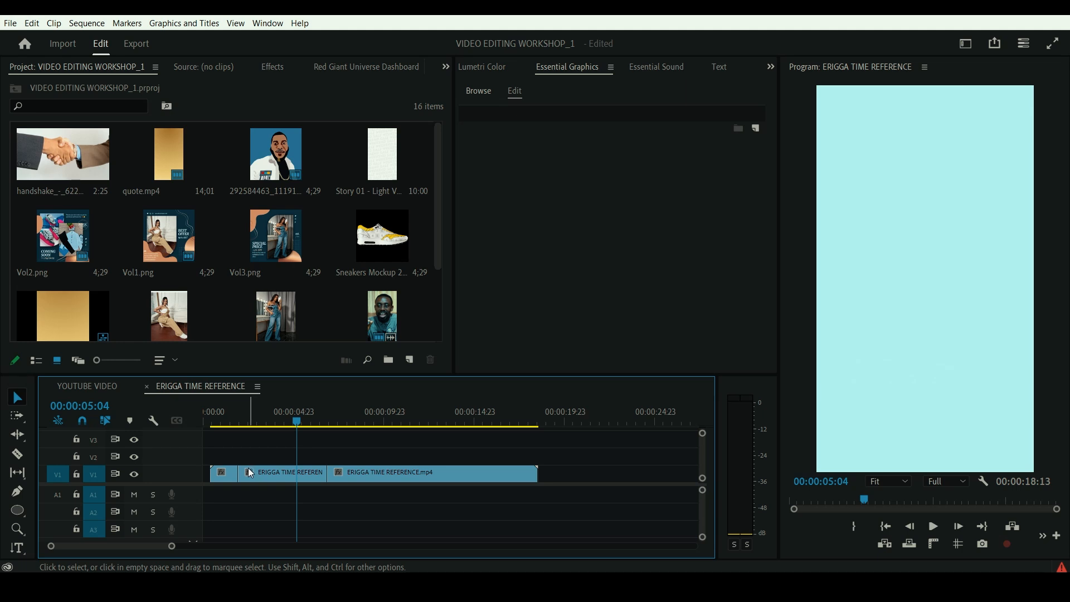
{"action": "left_click_drag", "start_coordinate": [238, 474], "coordinate": [222, 476]}
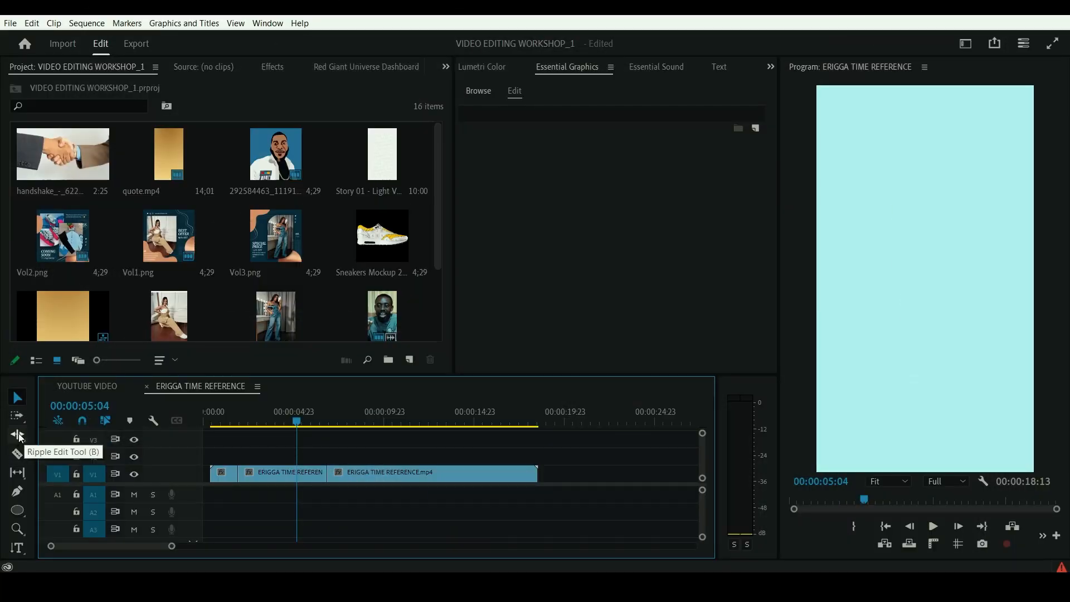
- Shorten the ends of the first and second V1 clips with the Ripple Edit tool, bringing the sequence duration to 00:00:13:22
{"action": "left_click", "coordinate": [19, 439]}
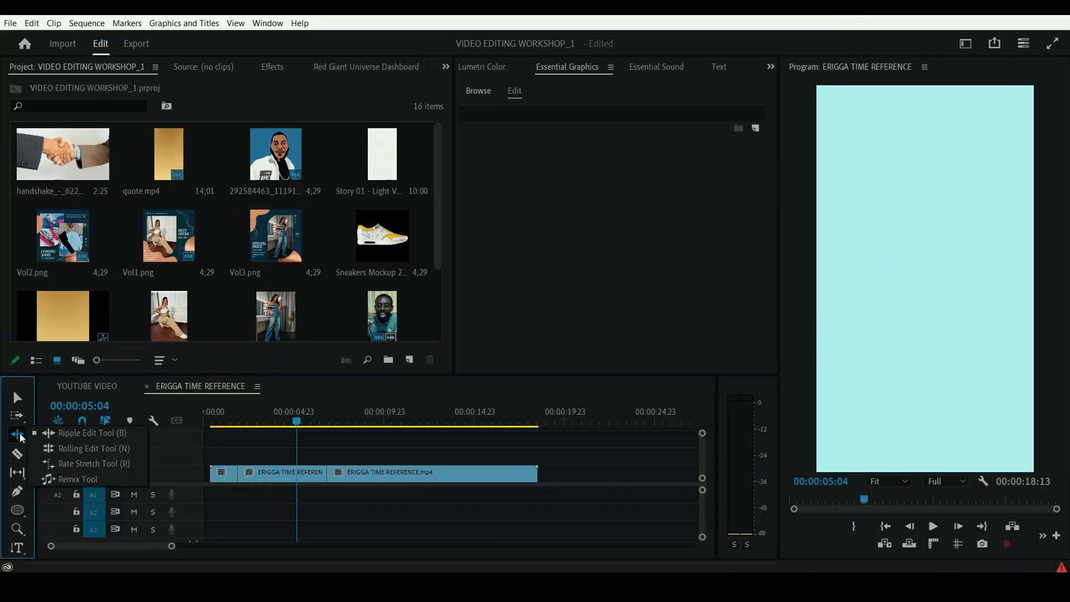
{"action": "left_click", "coordinate": [131, 438]}
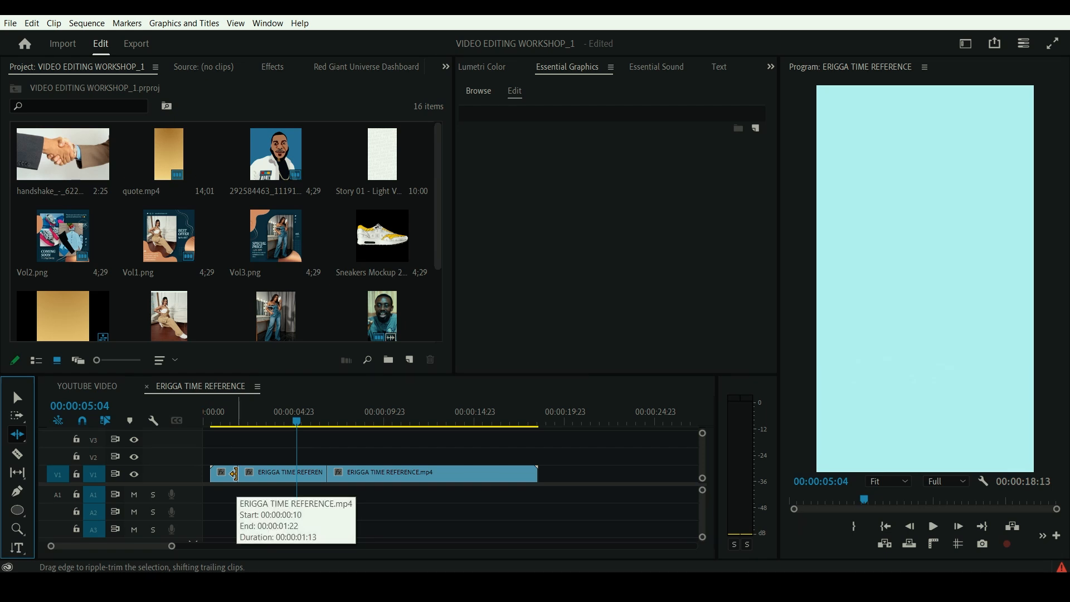
{"action": "left_click_drag", "start_coordinate": [234, 474], "coordinate": [219, 474]}
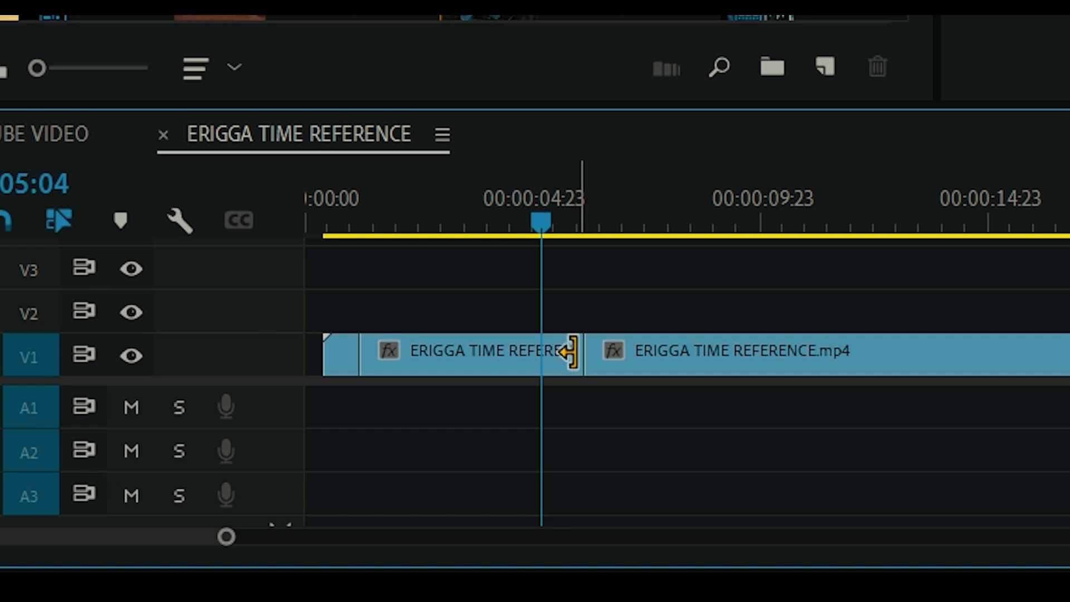
{"action": "left_click_drag", "start_coordinate": [571, 351], "coordinate": [445, 361]}
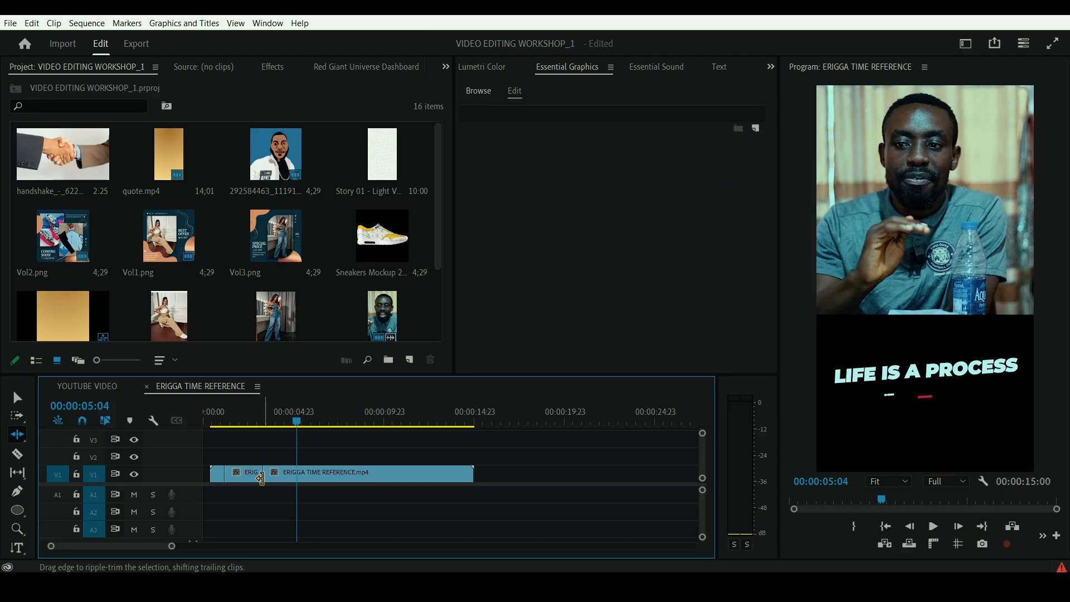
{"action": "left_click_drag", "start_coordinate": [248, 475], "coordinate": [231, 475]}
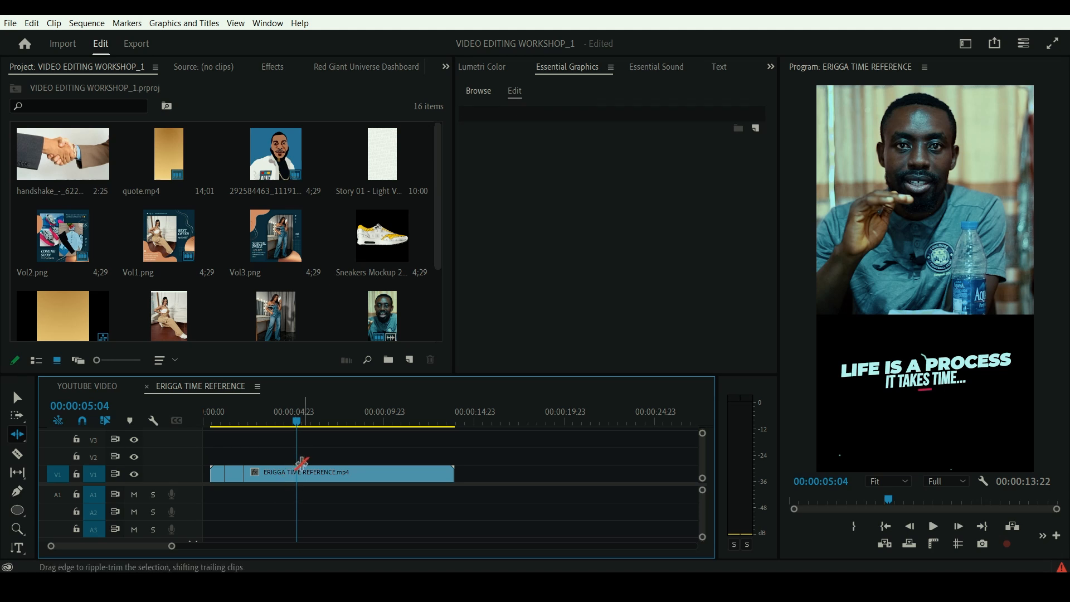
{"action": "left_click", "coordinate": [317, 475]}
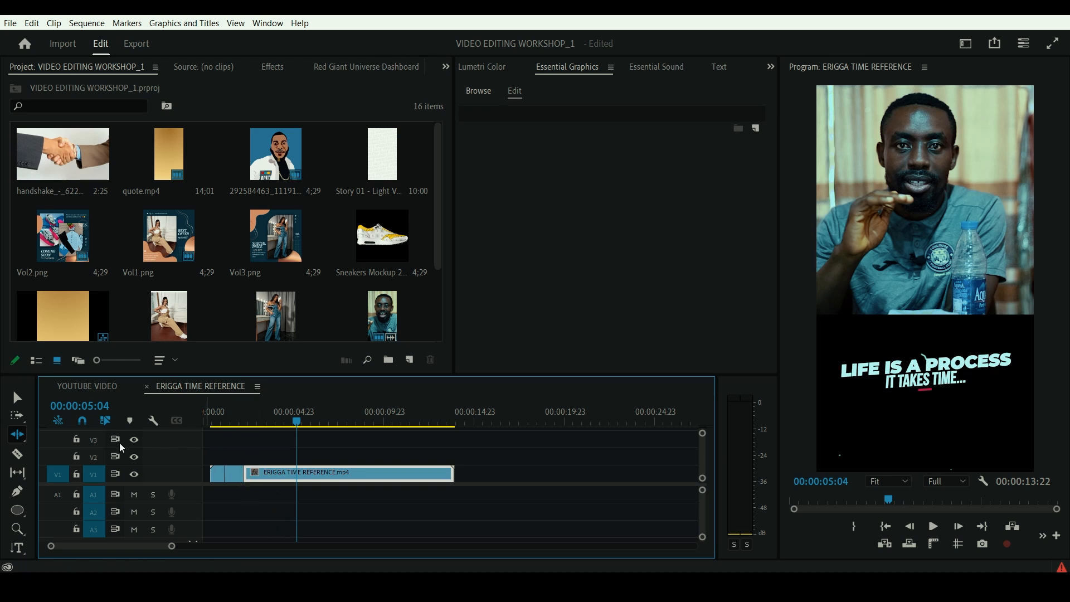
- Move all three V1 clips together to the very start of the sequence, and scrub through the shifted edit
{"action": "left_click", "coordinate": [17, 434]}
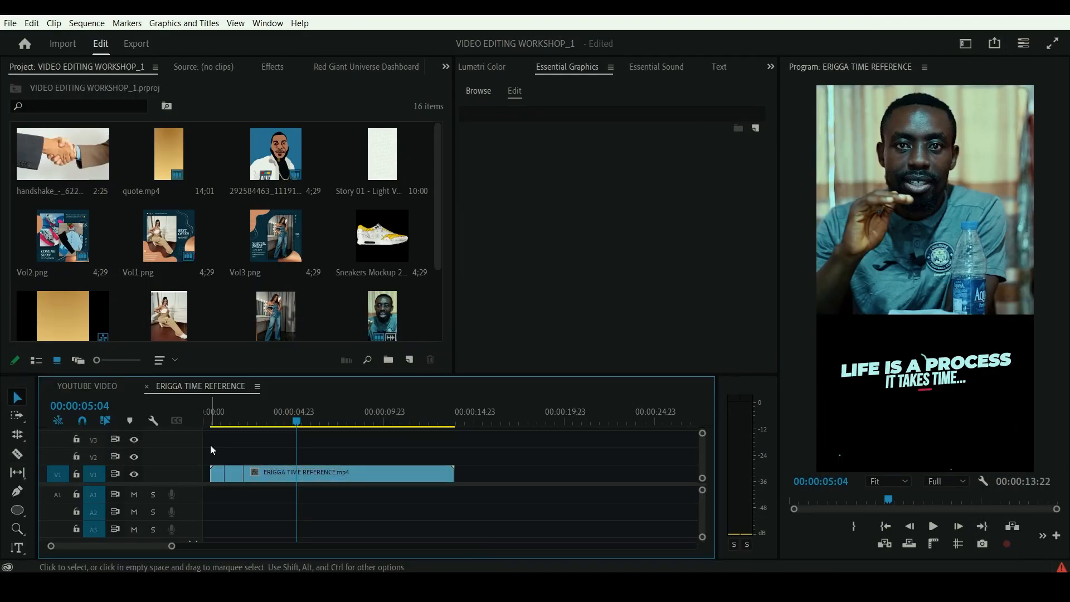
{"action": "left_click_drag", "start_coordinate": [212, 449], "coordinate": [296, 490]}
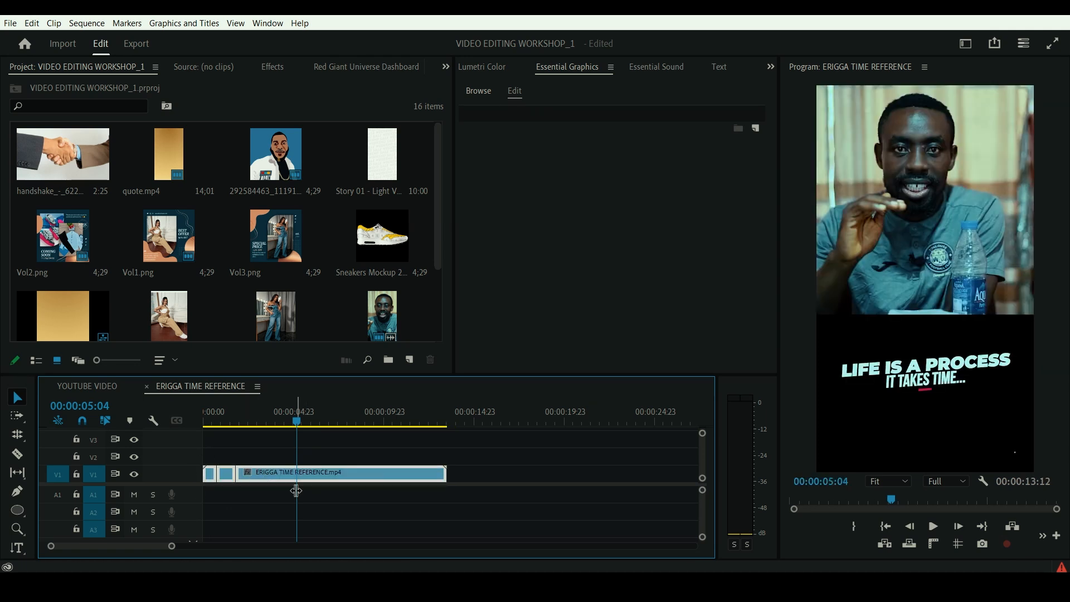
{"action": "left_click_drag", "start_coordinate": [444, 413], "coordinate": [450, 429]}
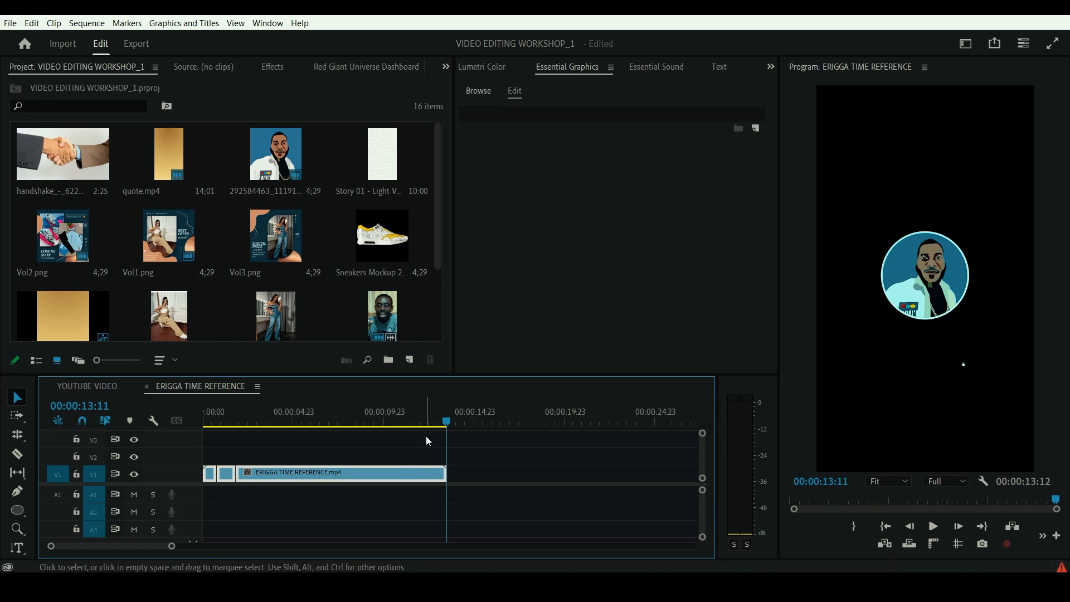
{"action": "left_click_drag", "start_coordinate": [442, 422], "coordinate": [322, 442]}
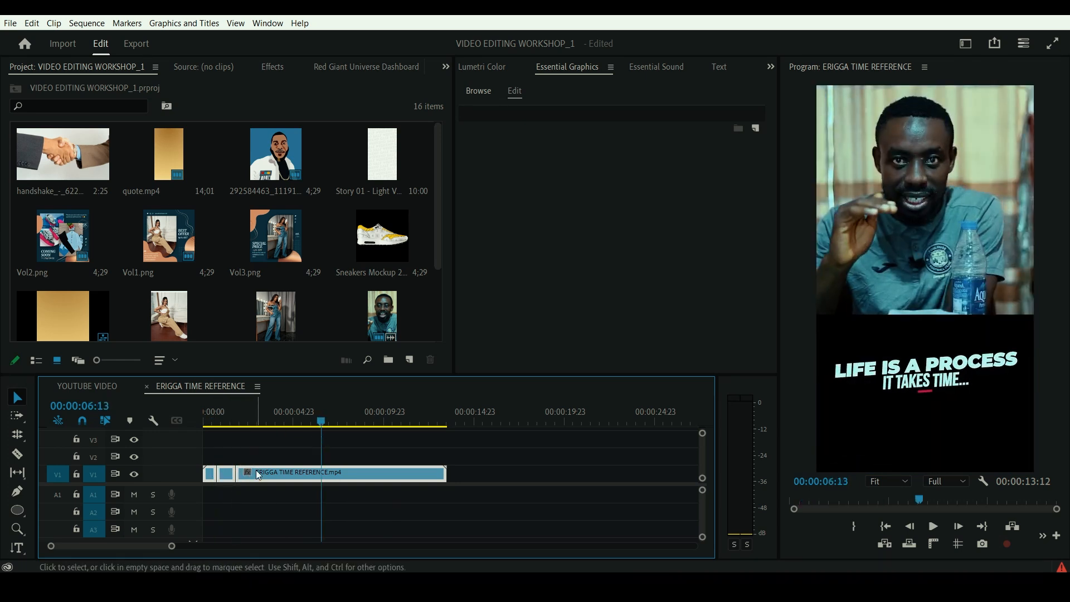
- Roll the edit point between the second and third V1 clips forward to about 00:00:03:07 with the Rolling Edit tool
{"action": "left_click", "coordinate": [215, 422]}
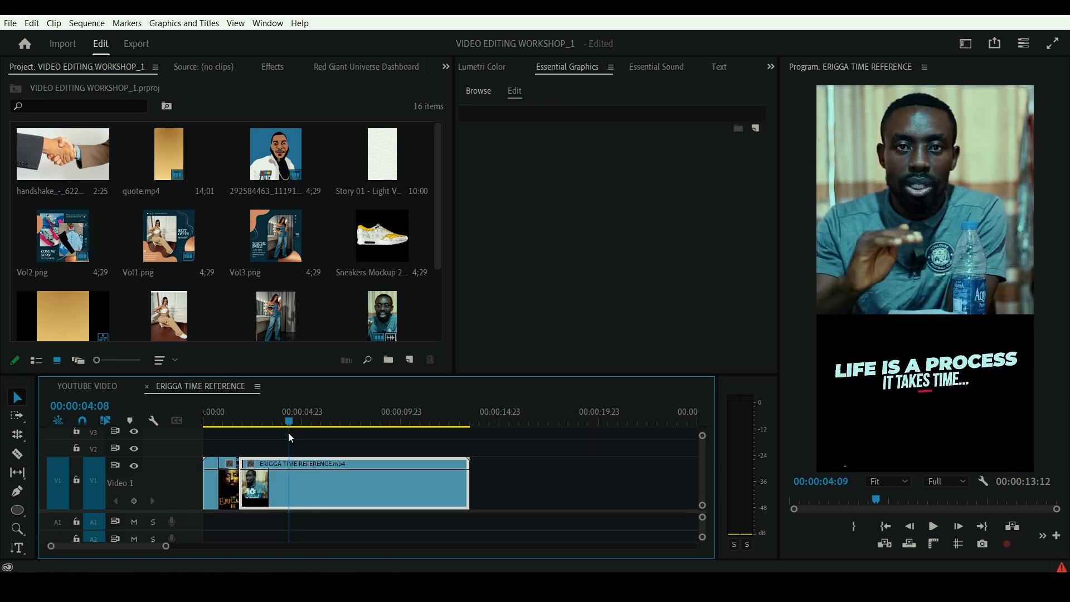
{"action": "left_click_drag", "start_coordinate": [289, 433], "coordinate": [265, 436]}
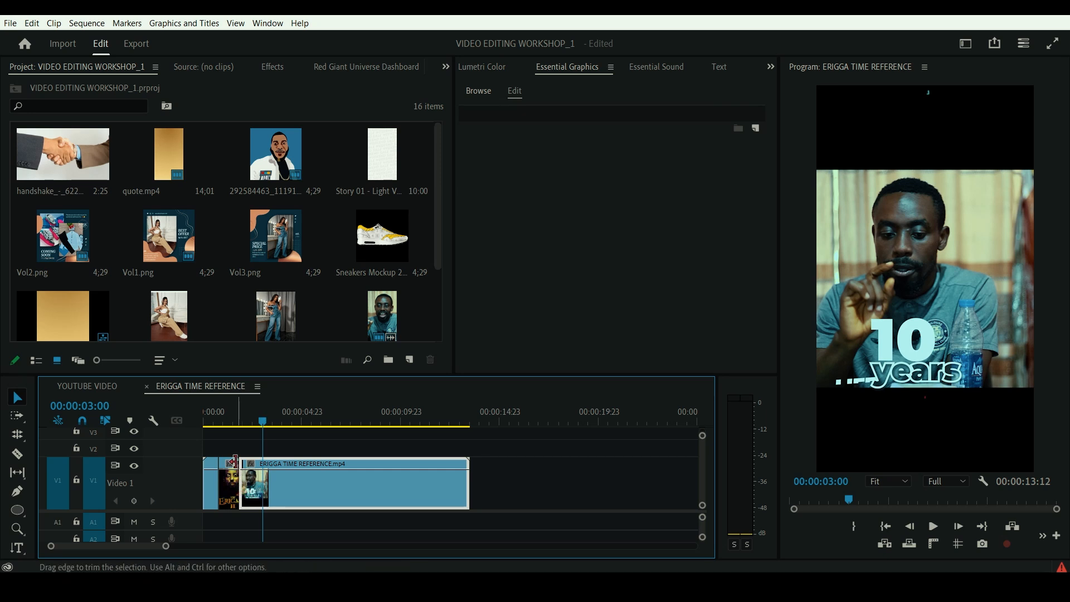
{"action": "left_click", "coordinate": [19, 434]}
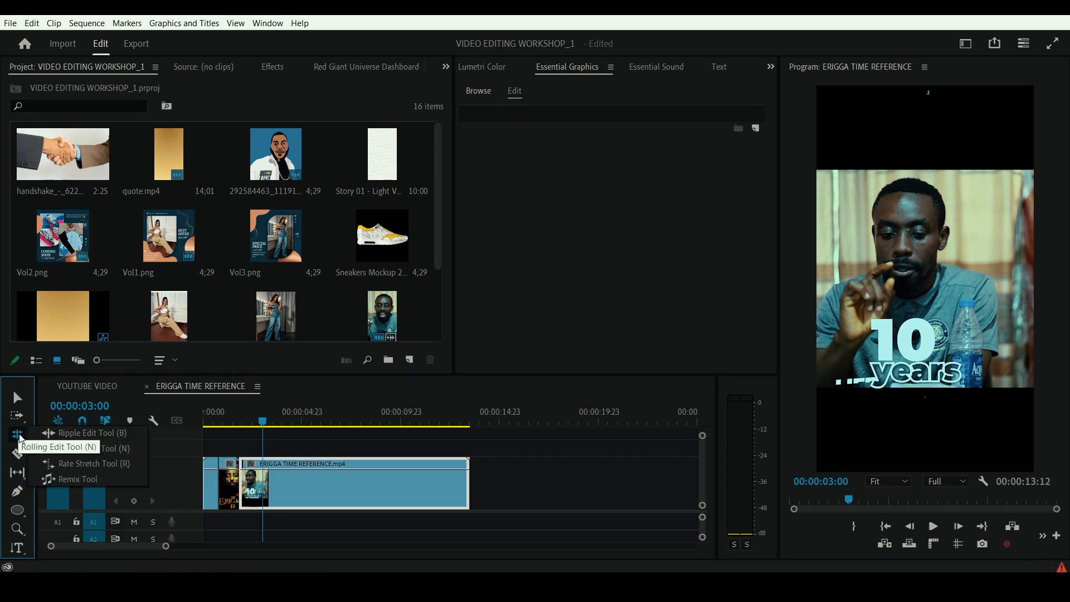
{"action": "left_click", "coordinate": [61, 448]}
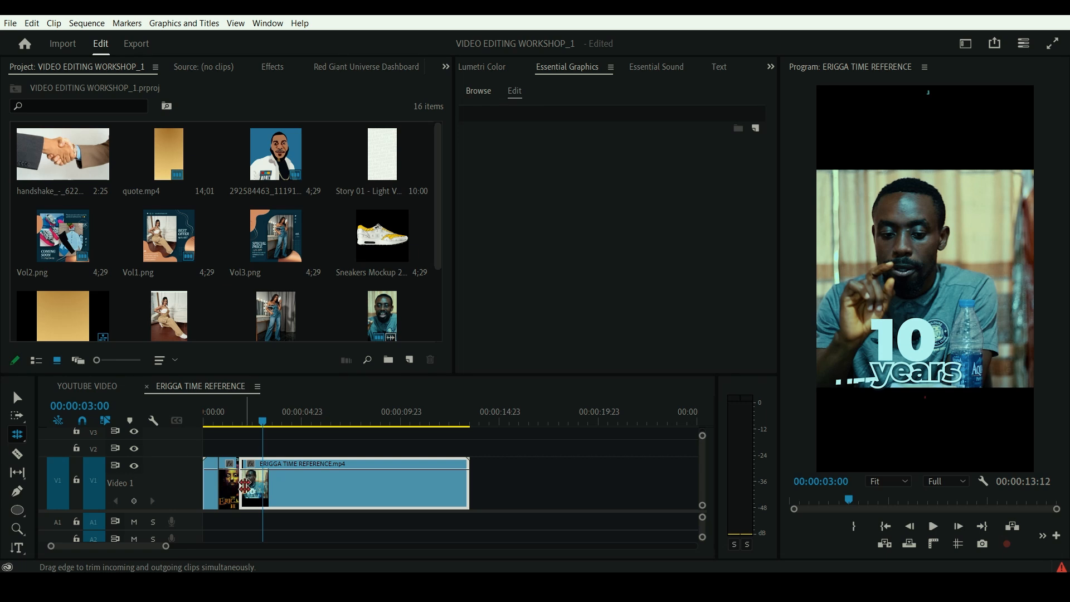
{"action": "left_click", "coordinate": [264, 422]}
{"action": "mouse_move", "coordinate": [263, 420]}
{"action": "left_mouse_down"}
{"action": "mouse_move", "coordinate": [242, 422]}
{"action": "mouse_move", "coordinate": [268, 428]}
{"action": "left_mouse_up"}
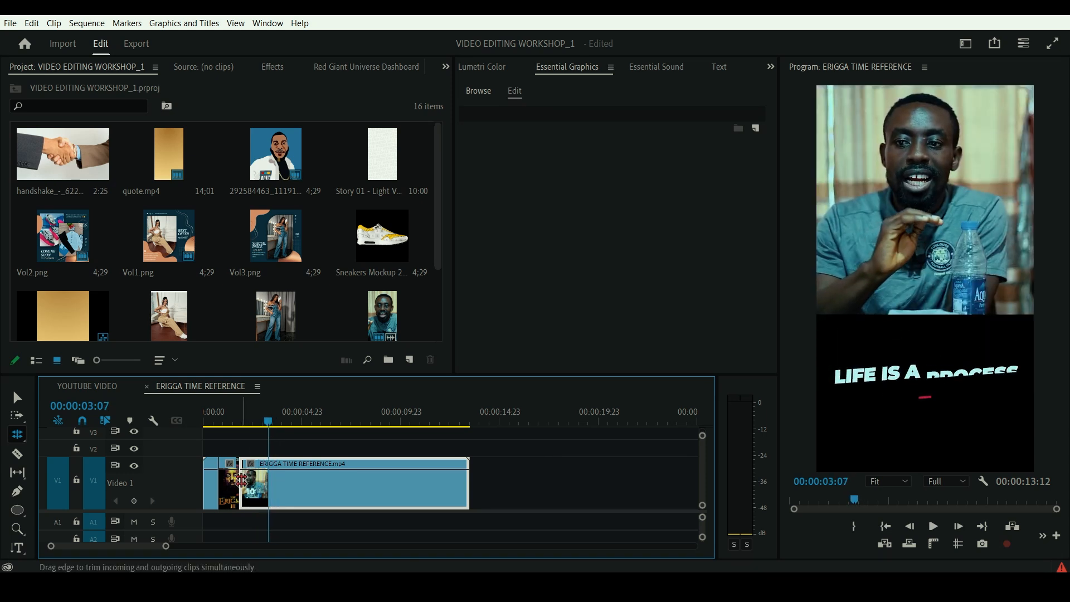
{"action": "left_click_drag", "start_coordinate": [239, 480], "coordinate": [267, 484]}
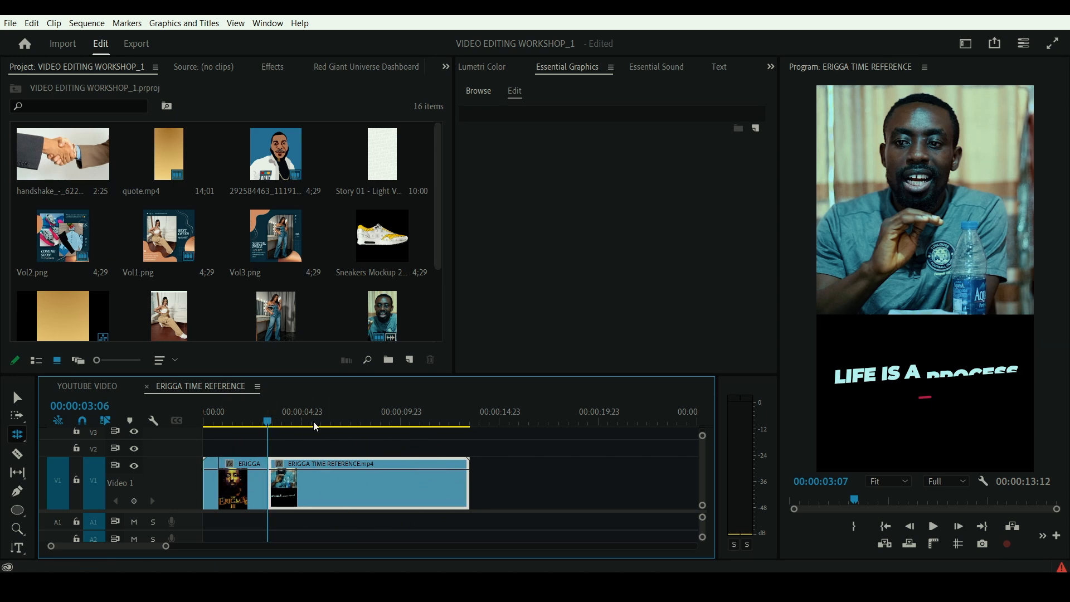
- Move the playhead to 00:00:13:11 to view the sequence's last frame
{"action": "left_click", "coordinate": [462, 424]}
{"action": "left_click_drag", "start_coordinate": [466, 430], "coordinate": [471, 429]}
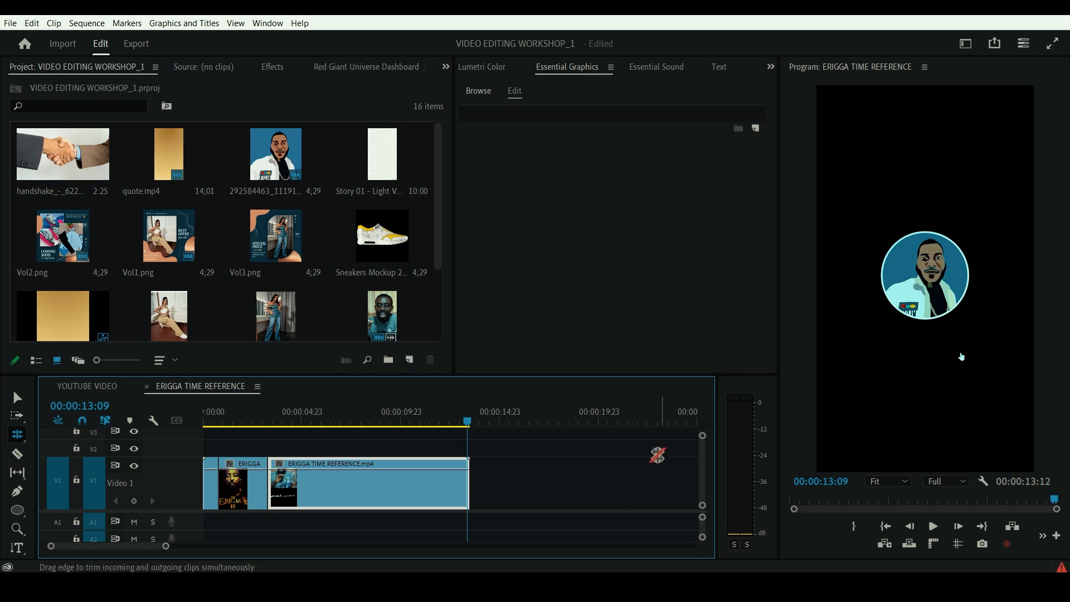
{"action": "left_click", "coordinate": [959, 527]}
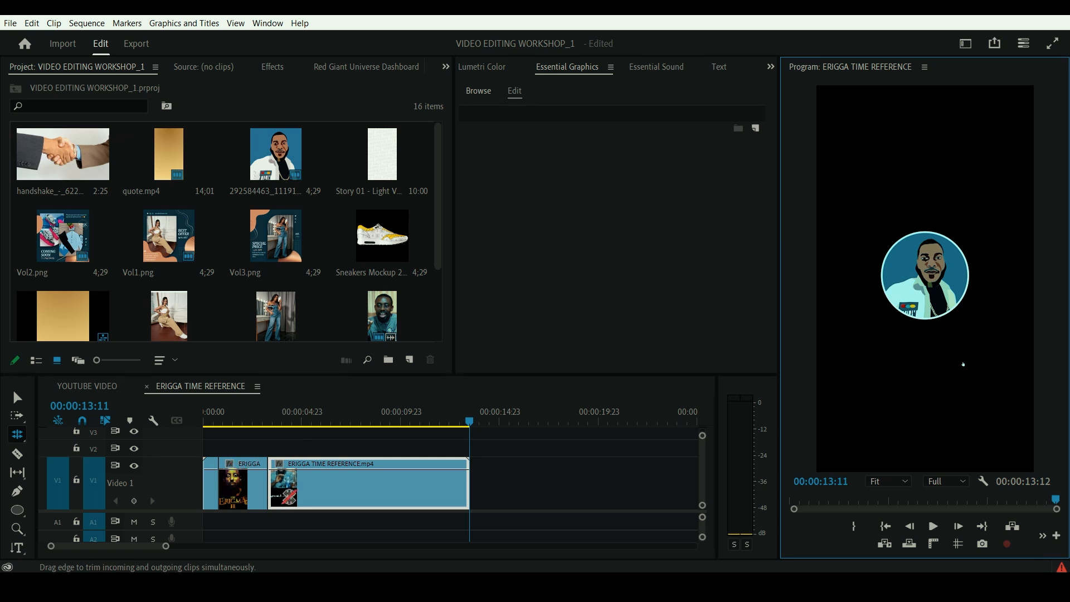
- Return to the Selection tool and open the last V1 clip in the Source Monitor
{"action": "left_click", "coordinate": [322, 483]}
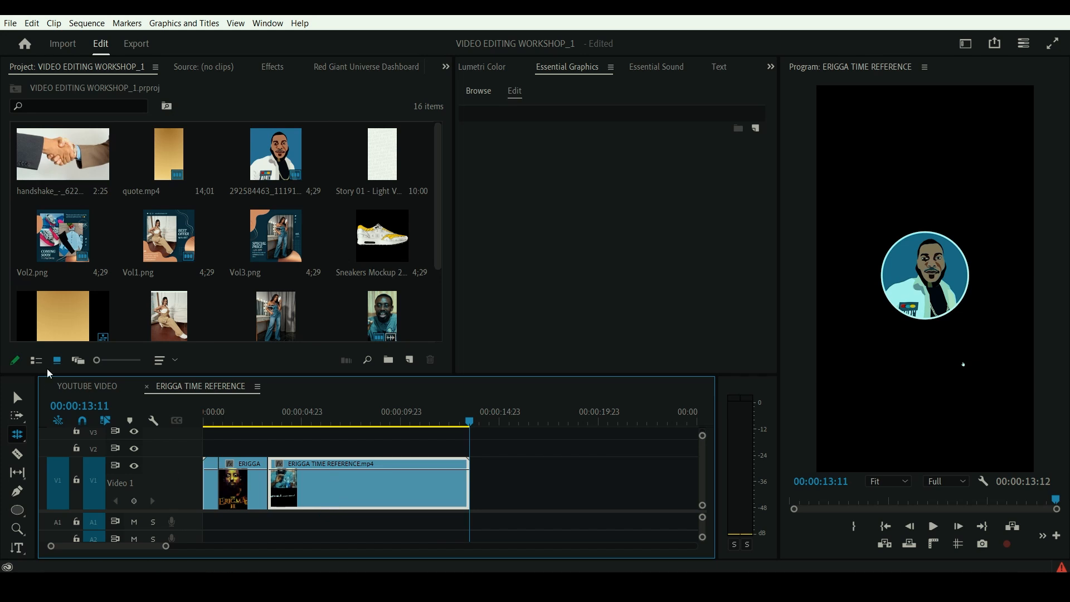
{"action": "key", "text": "v"}
{"action": "left_click", "coordinate": [376, 482]}
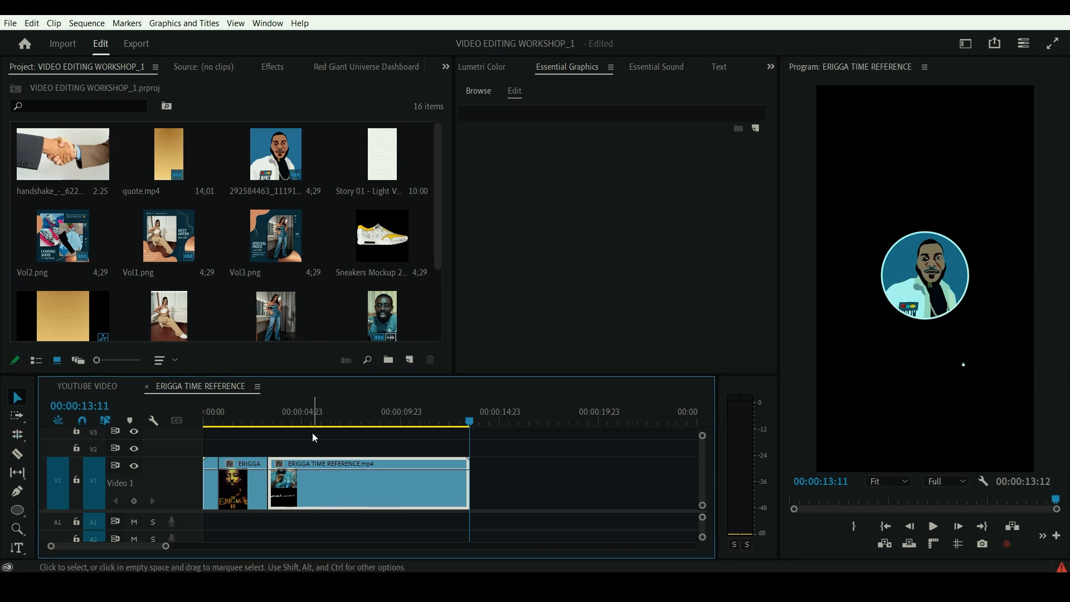
{"action": "double_click", "coordinate": [332, 476]}
{"action": "left_click", "coordinate": [330, 482]}
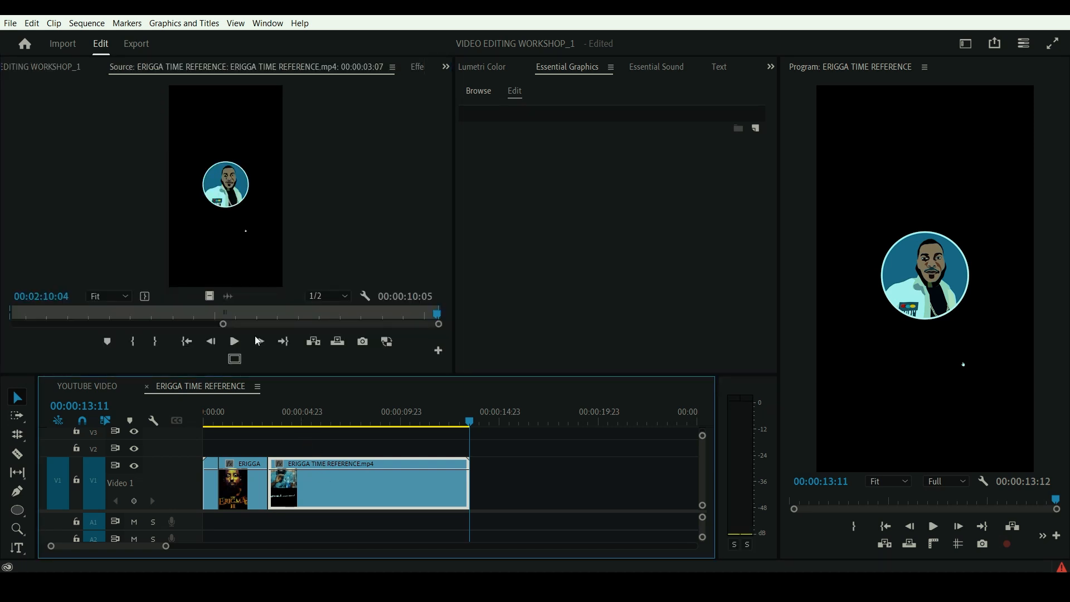
- View the last clip's source at 00:02:01:20 in the Source Monitor and show the unused media before its In point
{"action": "left_click", "coordinate": [175, 314]}
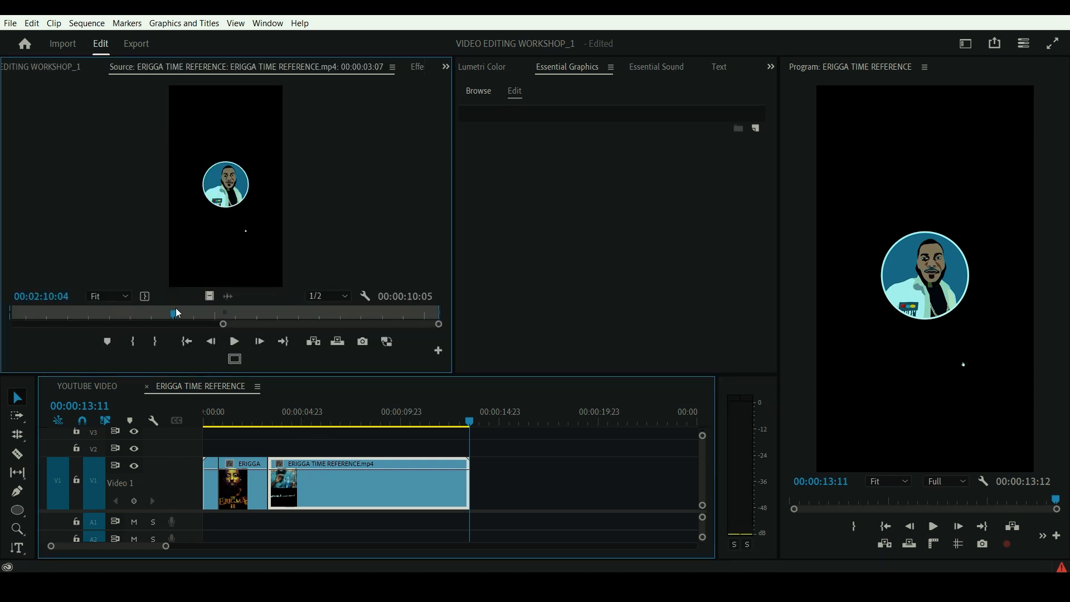
{"action": "left_click", "coordinate": [87, 313]}
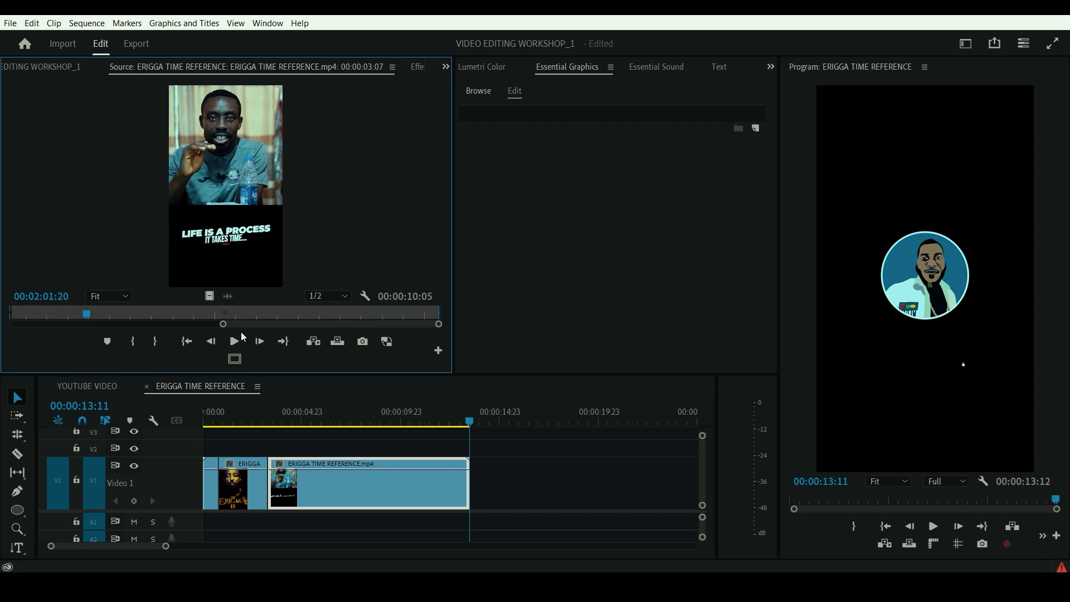
{"action": "left_click_drag", "start_coordinate": [223, 325], "coordinate": [171, 324]}
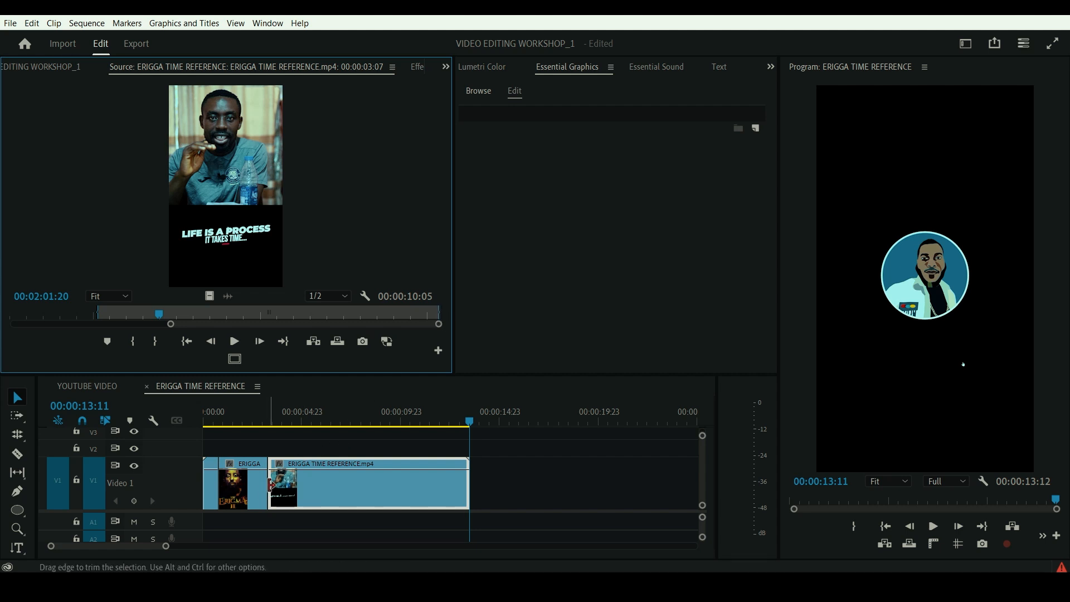
- Roll the edit point between the second and third V1 clips forward to about 00:00:07:12, and scrub to review it
{"action": "key", "text": "n"}
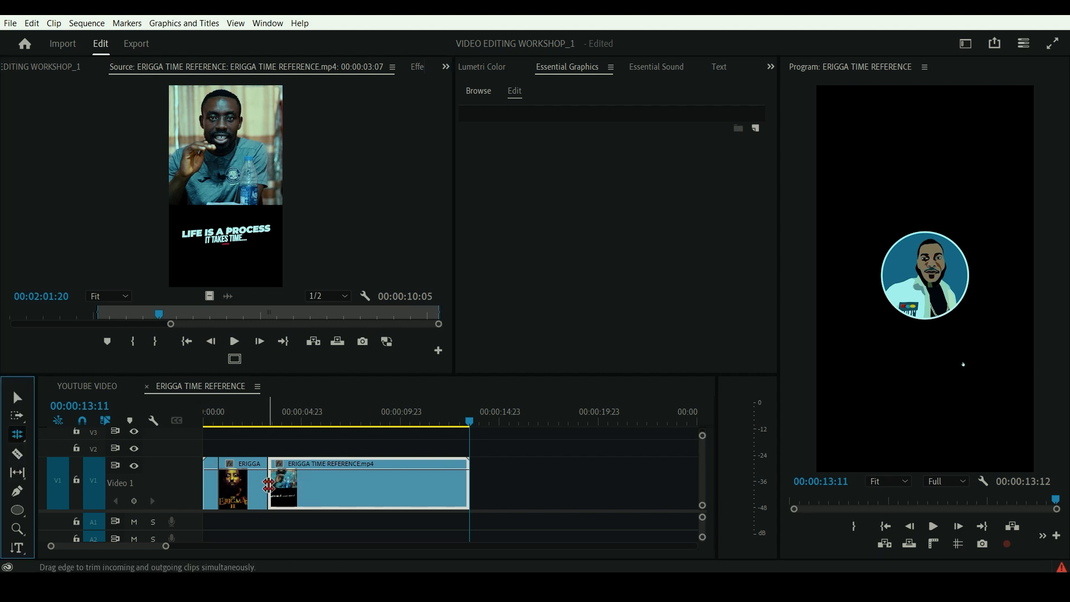
{"action": "left_click_drag", "start_coordinate": [268, 483], "coordinate": [354, 487]}
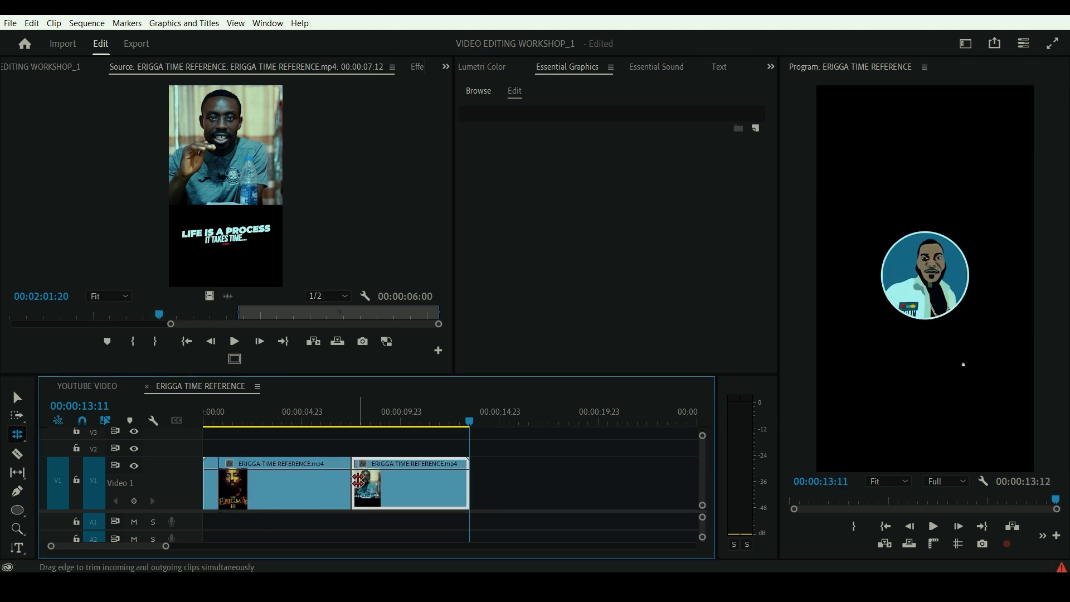
{"action": "left_click", "coordinate": [279, 482]}
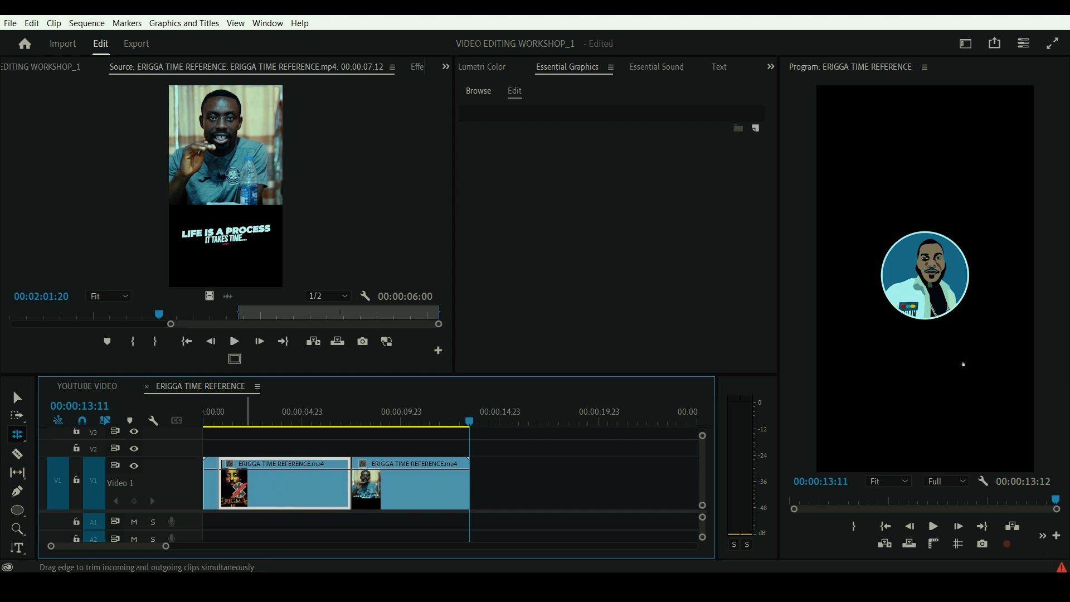
{"action": "left_click", "coordinate": [250, 422]}
{"action": "left_click_drag", "start_coordinate": [250, 423], "coordinate": [262, 481]}
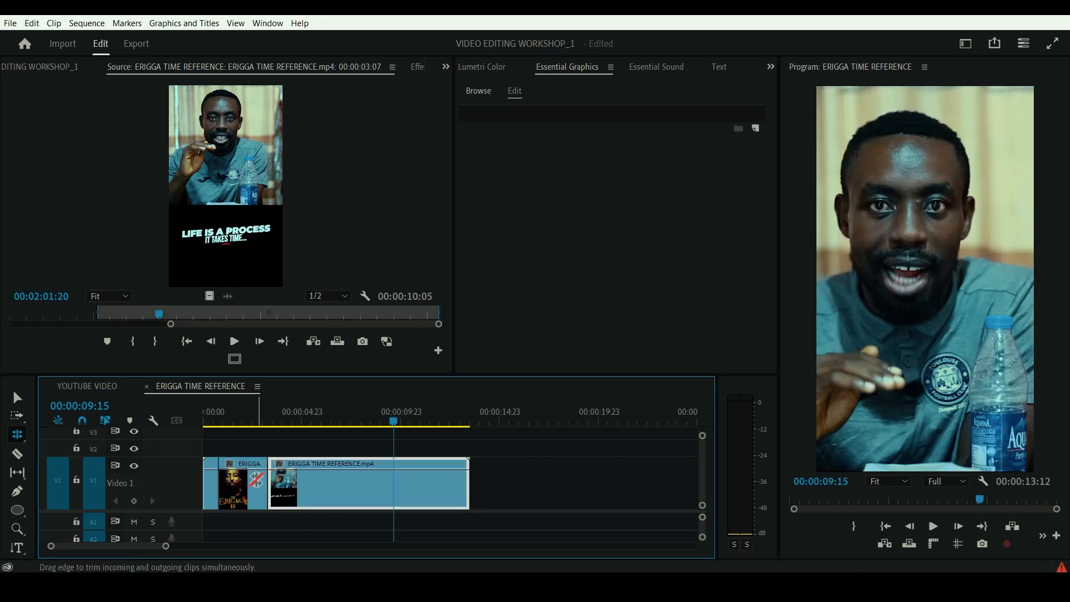
- Open the second V1 clip in the Source Monitor, and reselect the last V1 clip in the timeline
{"action": "double_click", "coordinate": [239, 481]}
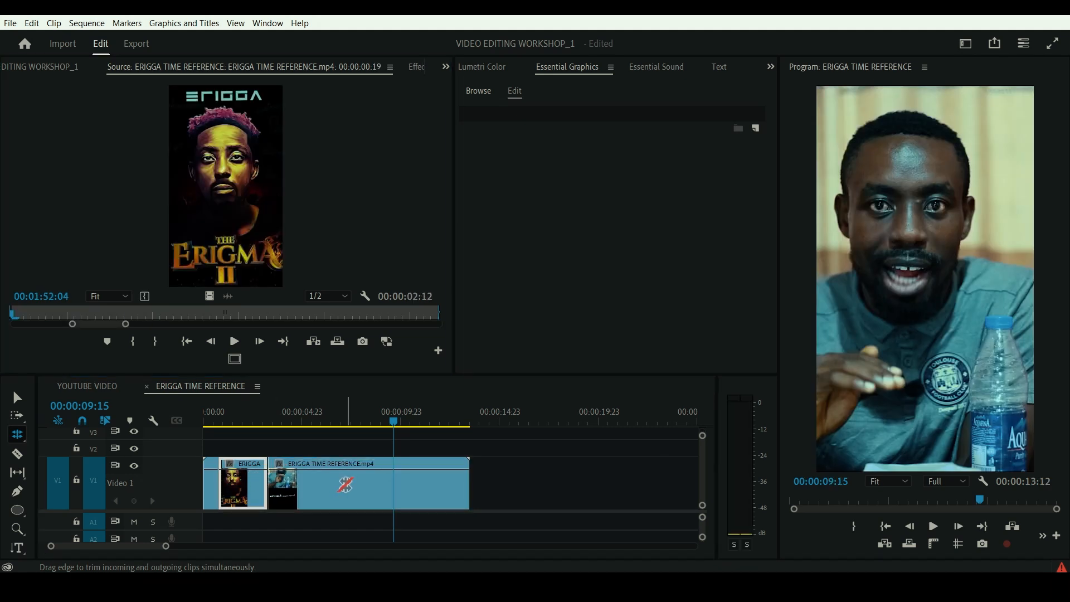
{"action": "left_click", "coordinate": [345, 484]}
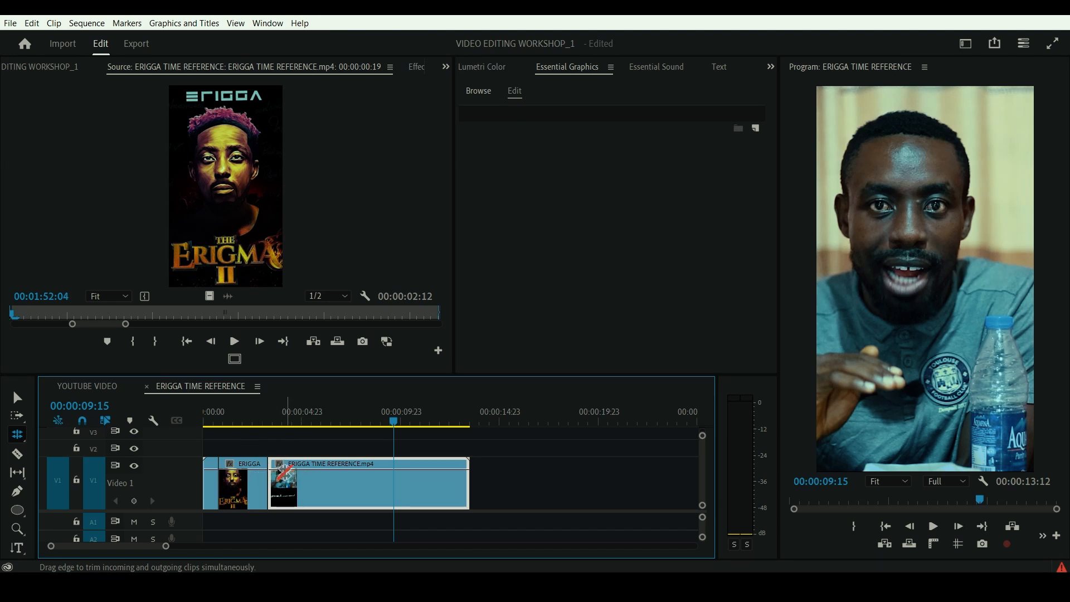
- Try to extend the end of the last V1 clip with the Selection tool
{"action": "left_click", "coordinate": [19, 438]}
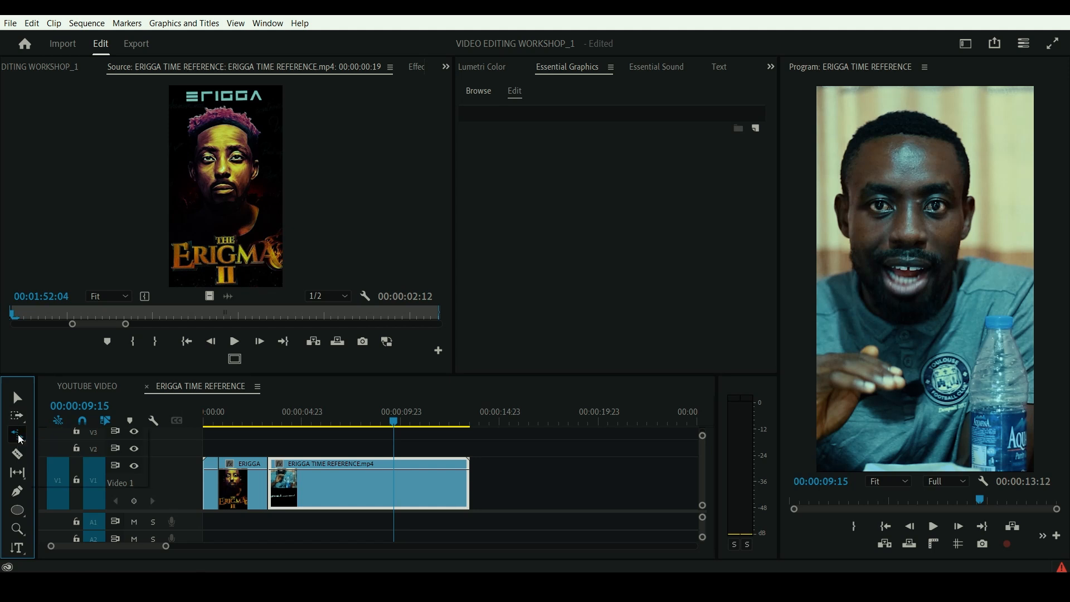
{"action": "left_click", "coordinate": [17, 397]}
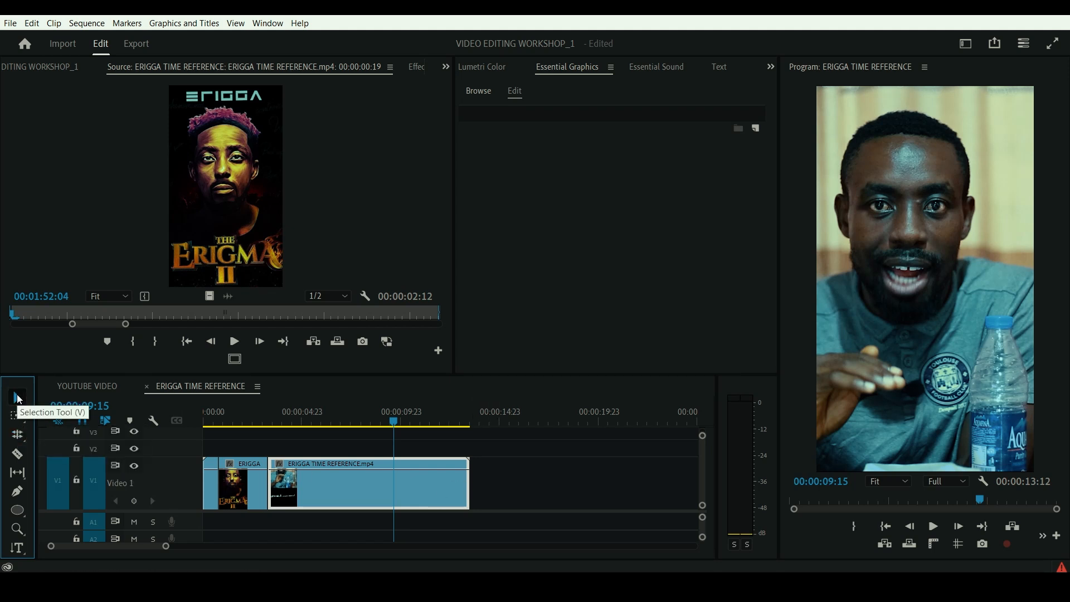
{"action": "left_click_drag", "start_coordinate": [468, 483], "coordinate": [632, 485]}
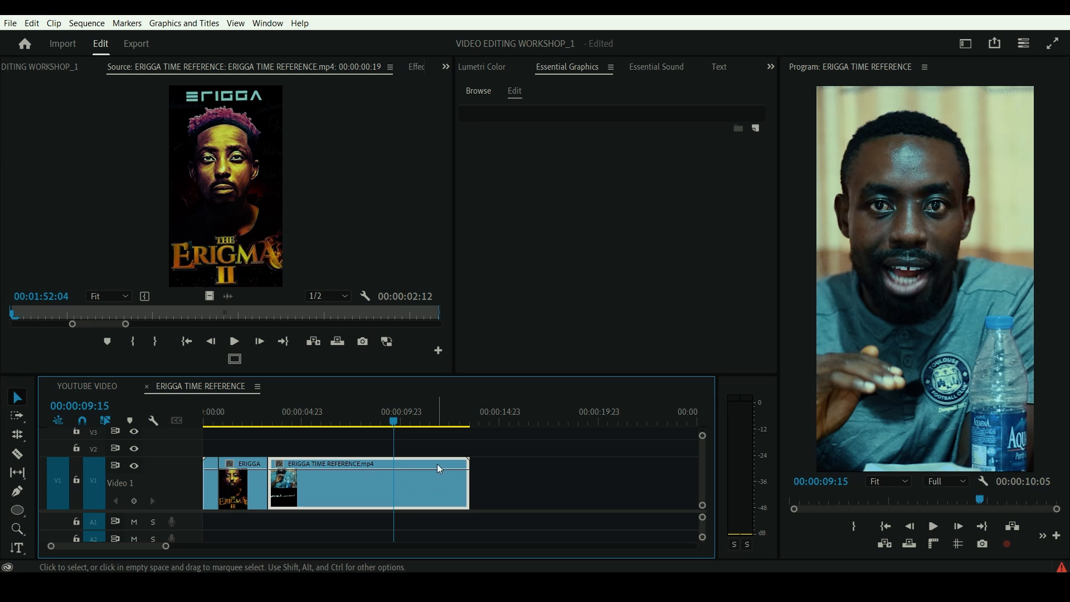
- Slow the last V1 clip to 67.87% with the Rate Stretch tool so it ends at the playhead at 00:00:18:08
{"action": "left_click", "coordinate": [566, 419]}
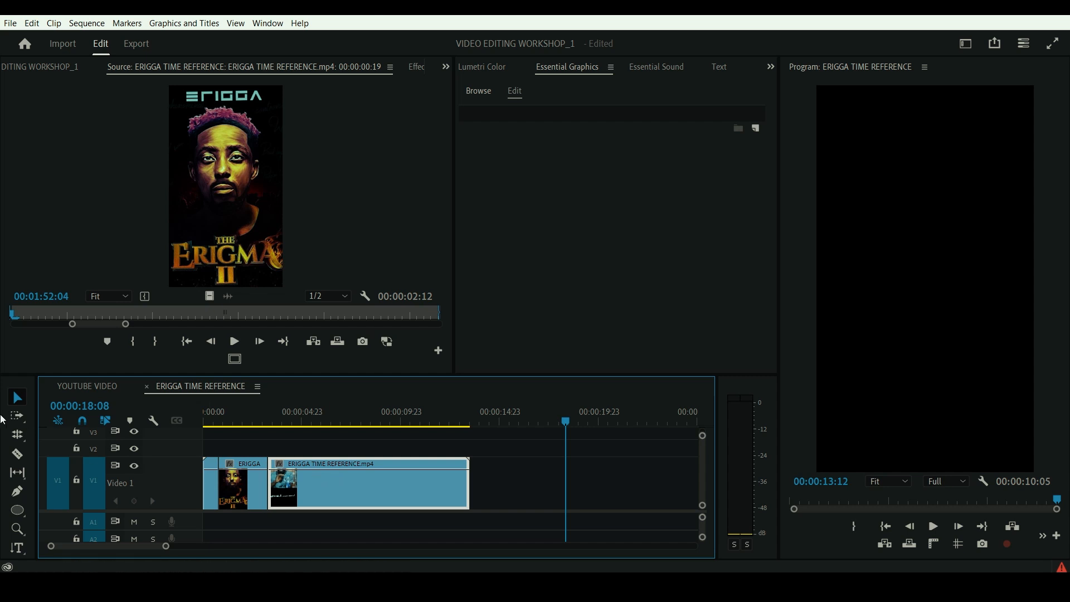
{"action": "left_click", "coordinate": [18, 434]}
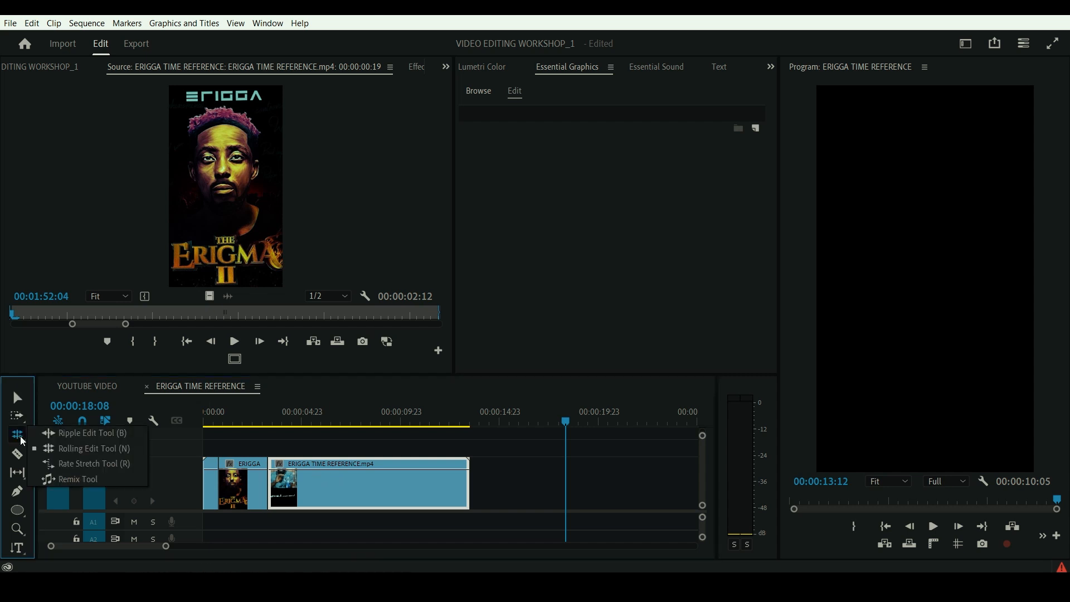
{"action": "left_click", "coordinate": [94, 465]}
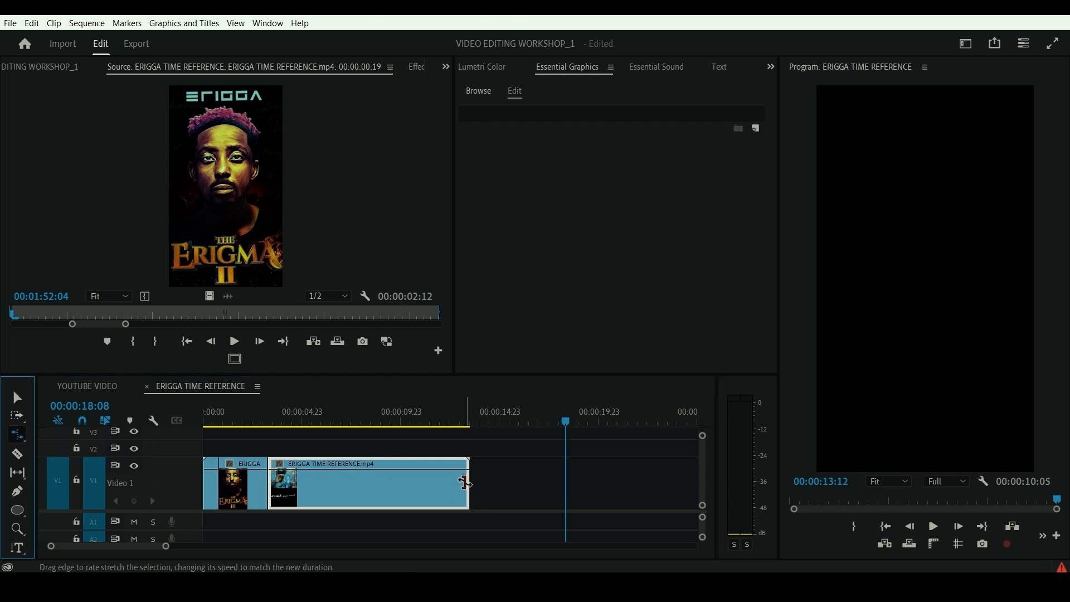
{"action": "left_click_drag", "start_coordinate": [465, 482], "coordinate": [564, 486]}
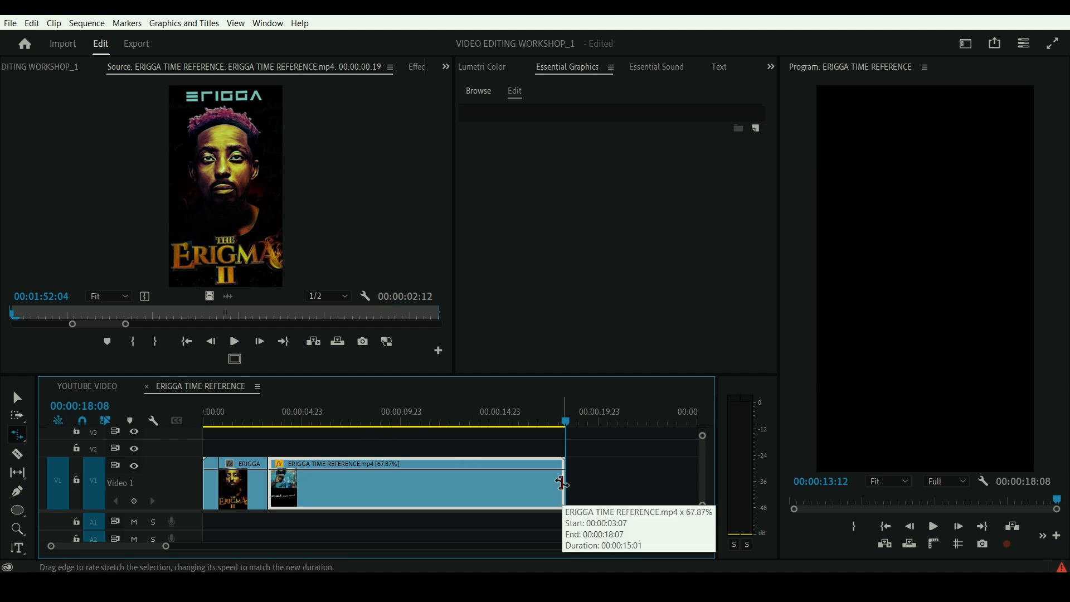
- Rate-stretch the last V1 clip's end out to about 00:00:30:00, and bring it back to the playhead at 00:00:18:08
{"action": "left_click_drag", "start_coordinate": [562, 483], "coordinate": [681, 489]}
{"action": "scroll", "coordinate": [544, 476], "scroll_direction": "up", "scroll_amount": 4}
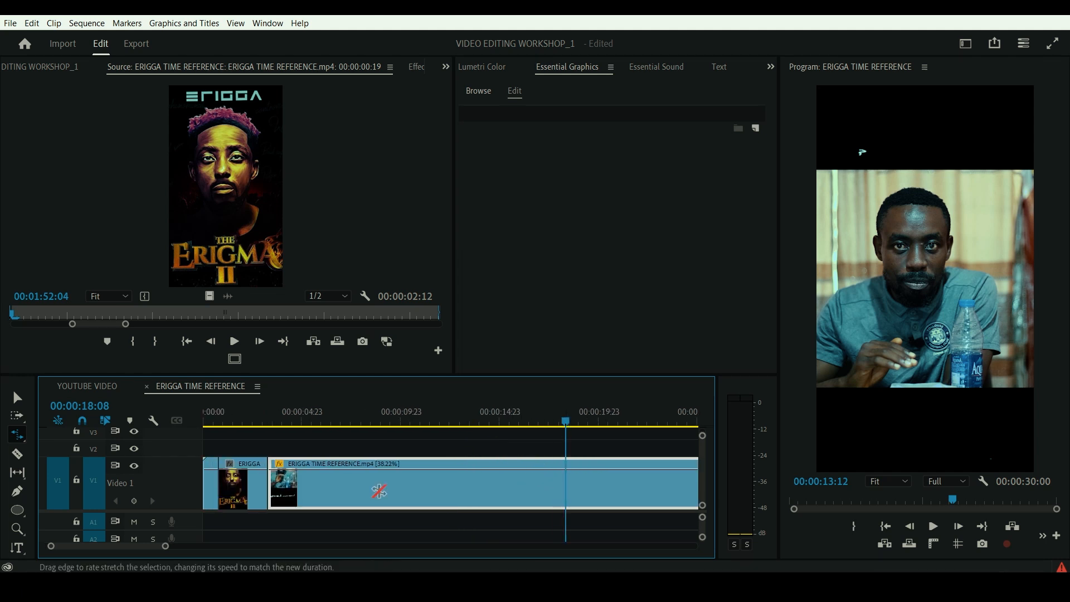
{"action": "scroll", "coordinate": [392, 507], "scroll_direction": "down", "scroll_amount": 2}
{"action": "scroll", "coordinate": [392, 507], "scroll_direction": "down", "scroll_amount": 5}
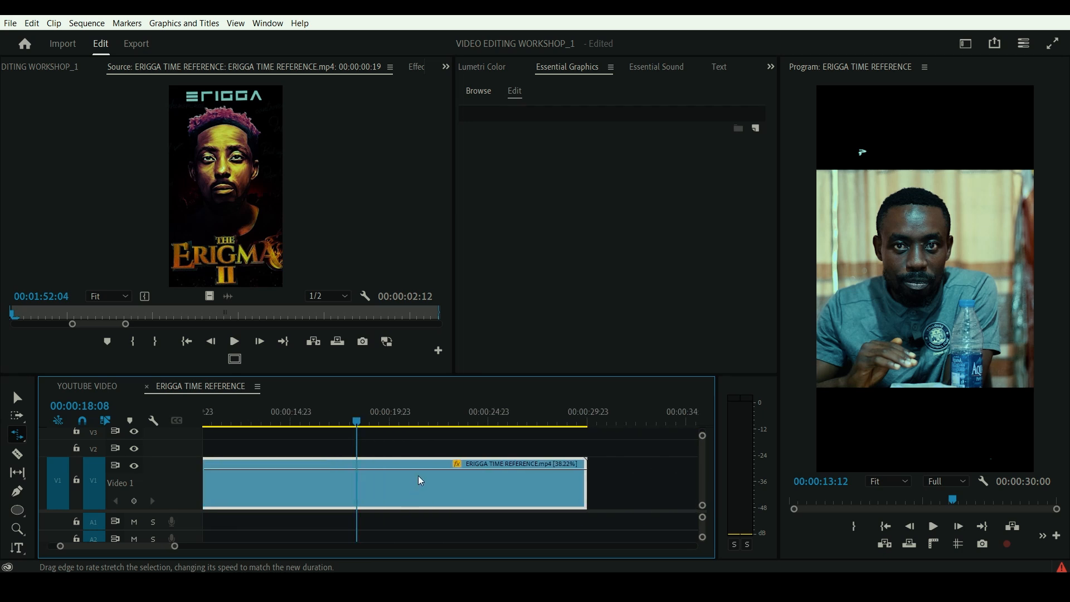
{"action": "left_click_drag", "start_coordinate": [524, 483], "coordinate": [289, 484]}
- Speed up the last V1 clip by rate-stretching its end back to about 00:00:07:11
{"action": "left_click_drag", "start_coordinate": [178, 546], "coordinate": [233, 546]}
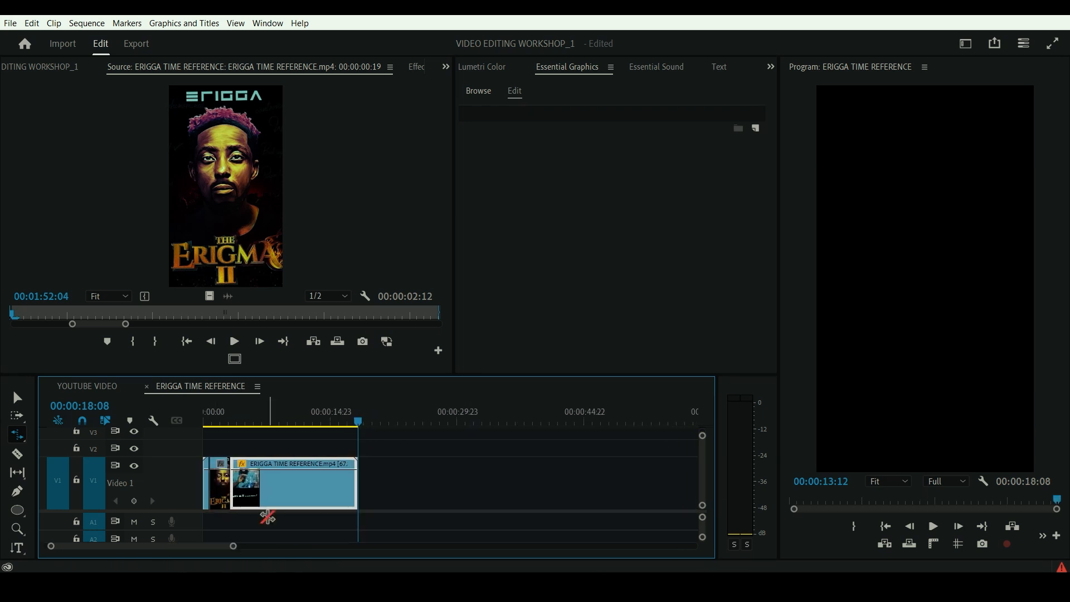
{"action": "left_click_drag", "start_coordinate": [357, 482], "coordinate": [266, 482]}
- Play the sequence from 00:00:02:19 to review the sped-up clip, and stop near its end
{"action": "left_click", "coordinate": [232, 427]}
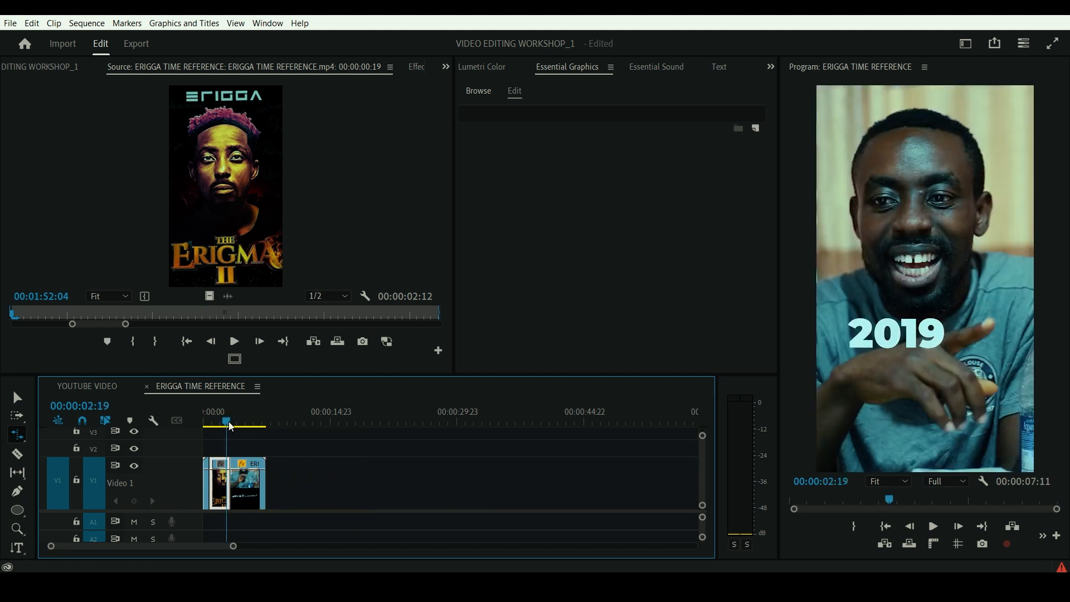
{"action": "key", "text": "c"}
{"action": "key", "text": "space"}
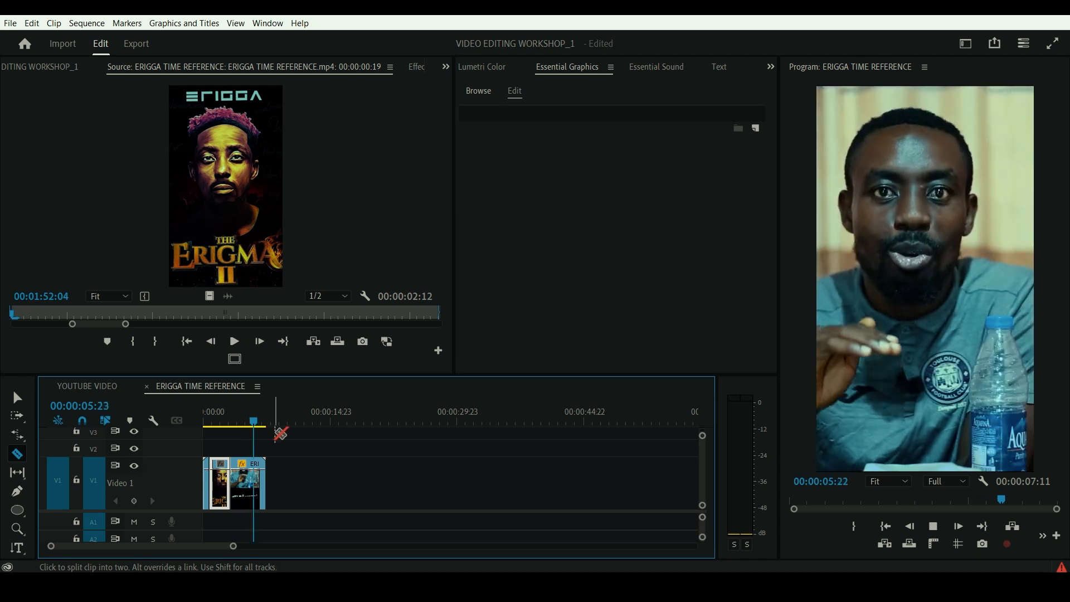
{"action": "key", "text": "space"}
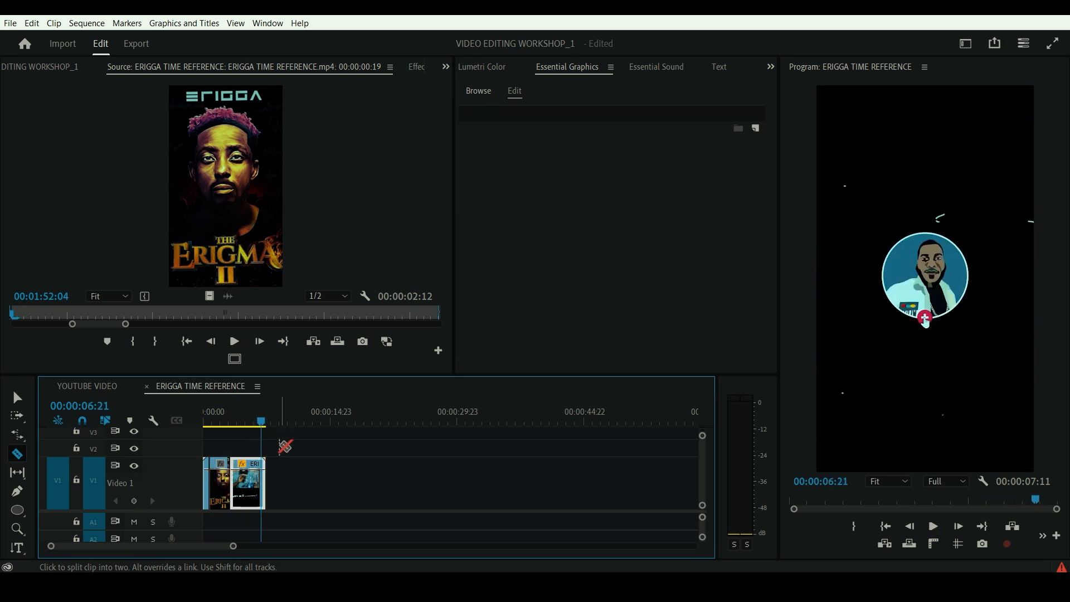
- Switch to the Remix Tool
{"action": "left_click", "coordinate": [17, 399]}
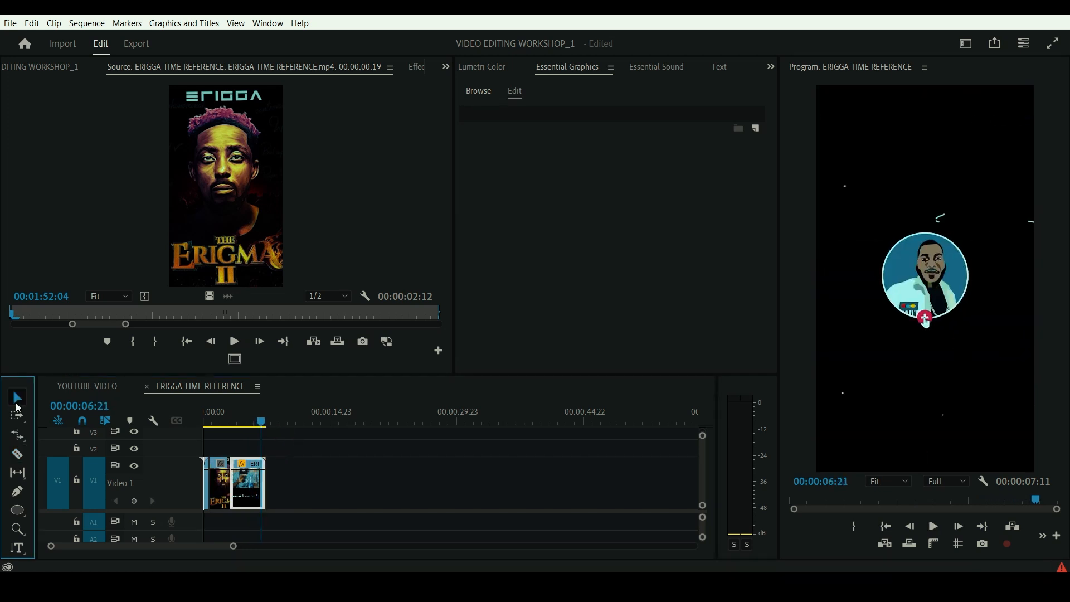
{"action": "left_click", "coordinate": [15, 436]}
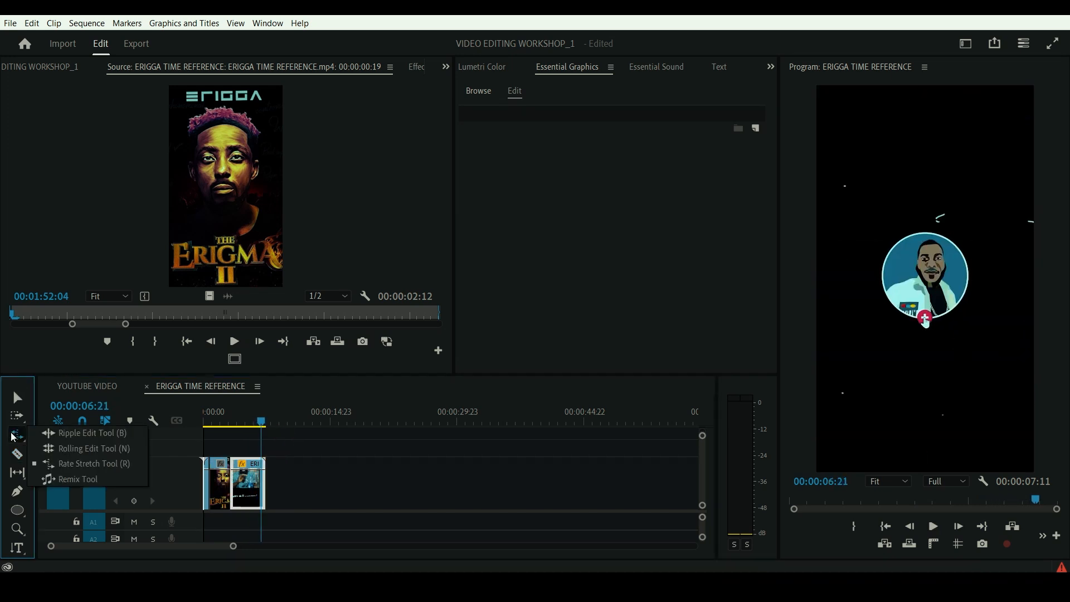
{"action": "left_click", "coordinate": [85, 483]}
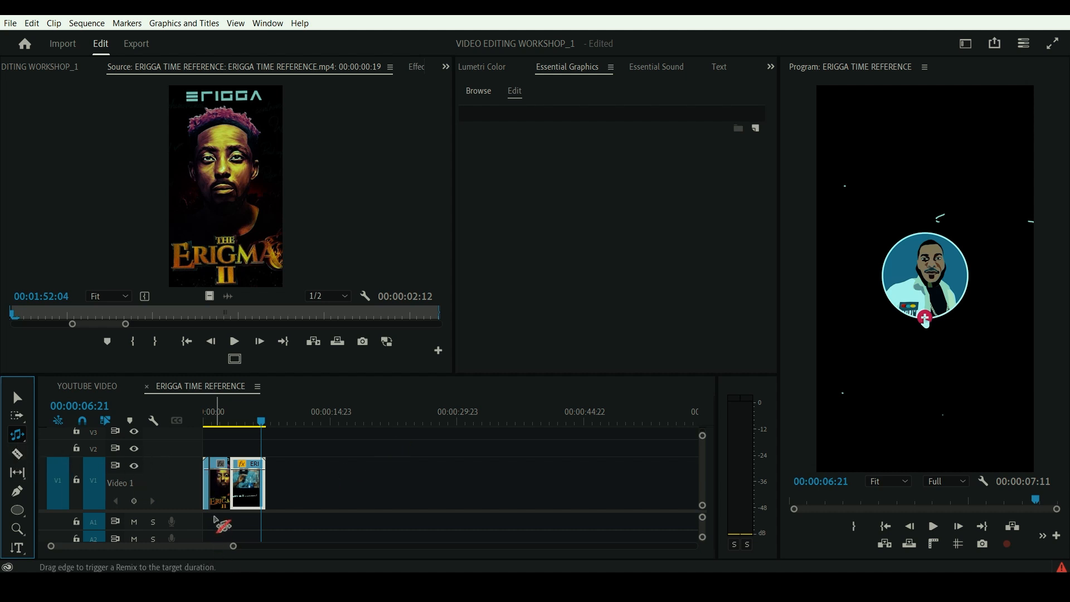
- Draw a closed, irregular many-sided shape over the round logo in the Program Monitor with the Pen tool
{"action": "left_click", "coordinate": [24, 477]}
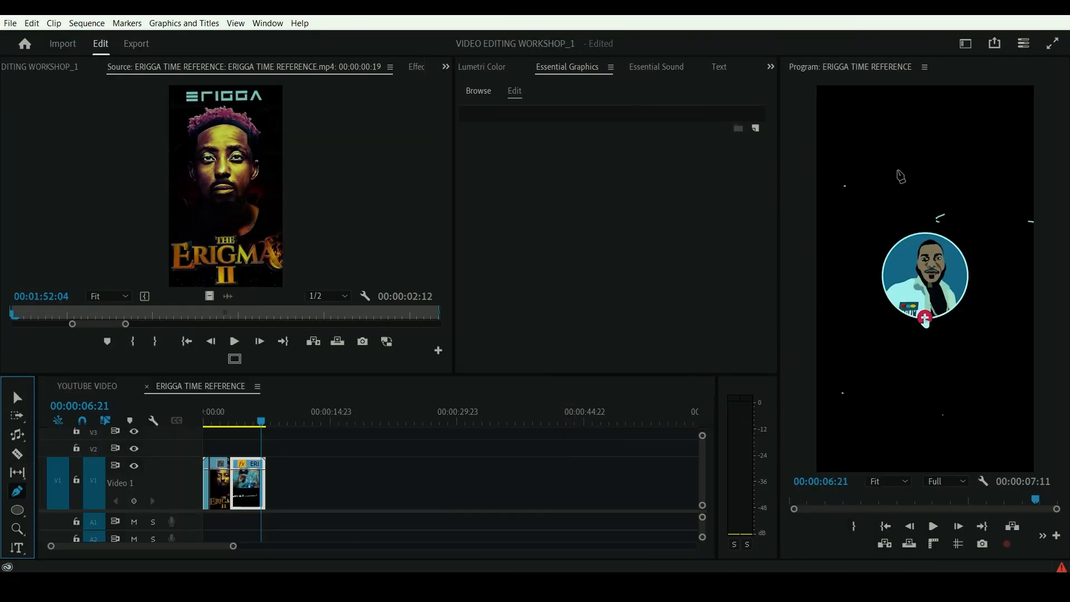
{"action": "left_click", "coordinate": [908, 166]}
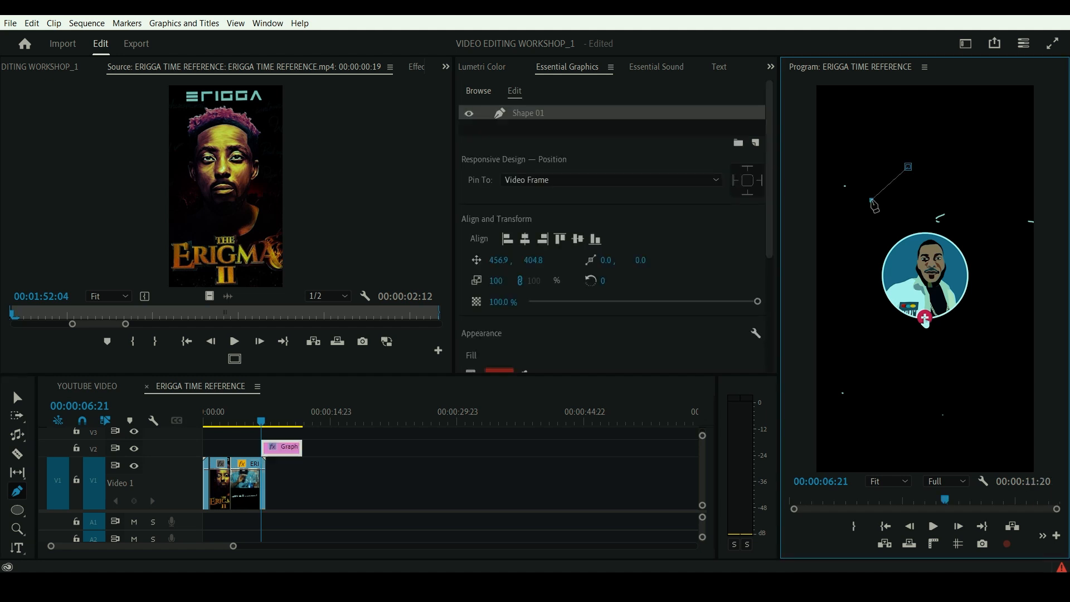
{"action": "left_click", "coordinate": [871, 199]}
{"action": "left_click", "coordinate": [860, 240]}
{"action": "left_click", "coordinate": [844, 288]}
{"action": "left_click", "coordinate": [872, 303]}
{"action": "left_click", "coordinate": [874, 349]}
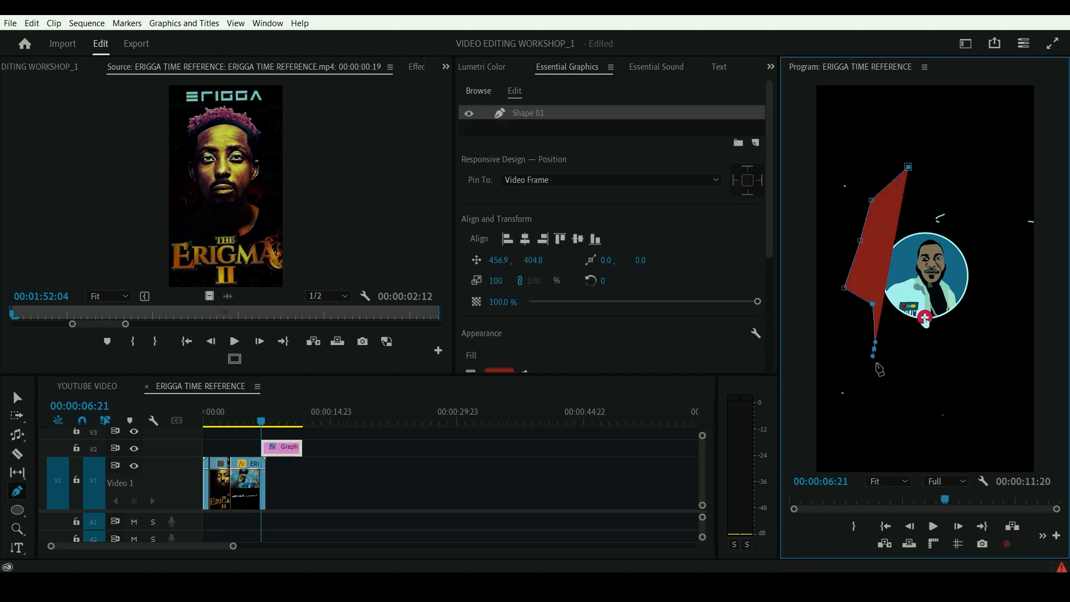
{"action": "left_click", "coordinate": [918, 362]}
{"action": "left_click", "coordinate": [973, 336]}
{"action": "left_click", "coordinate": [978, 263]}
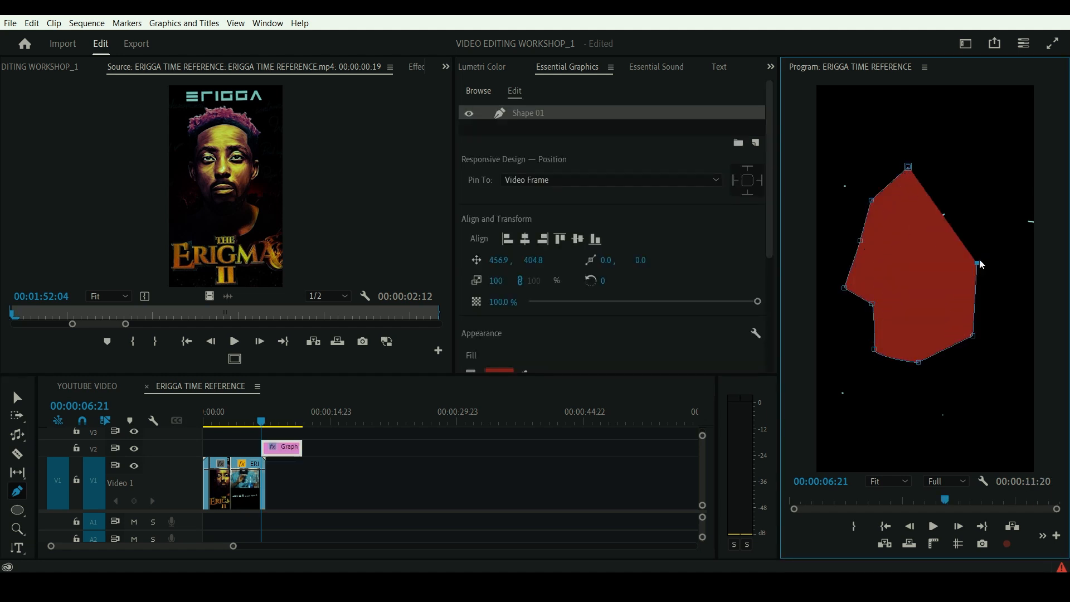
{"action": "left_click", "coordinate": [987, 219]}
{"action": "left_click", "coordinate": [948, 170]}
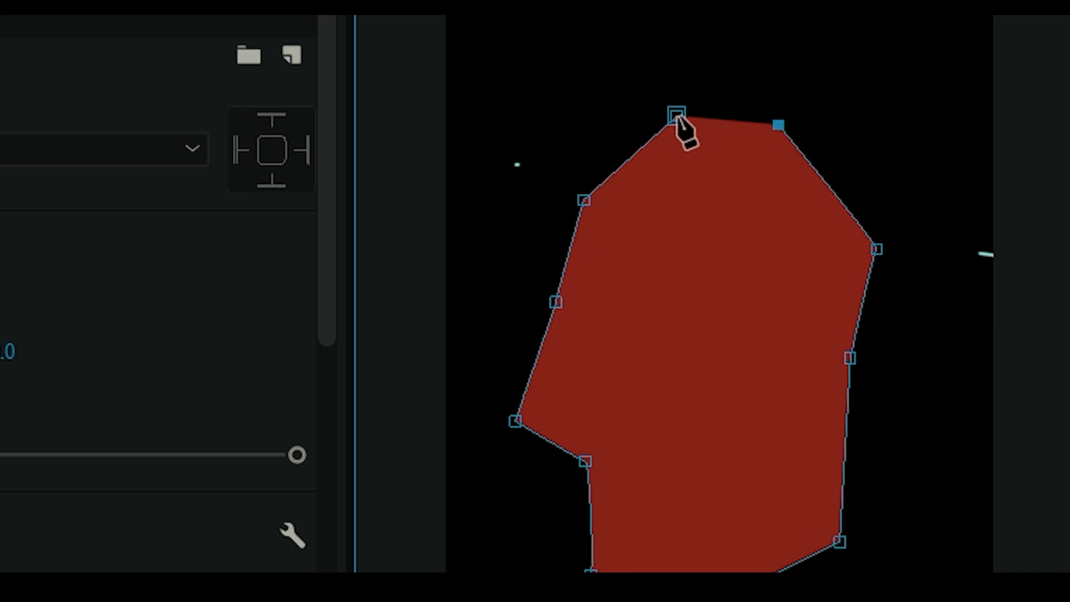
{"action": "left_click", "coordinate": [676, 115]}
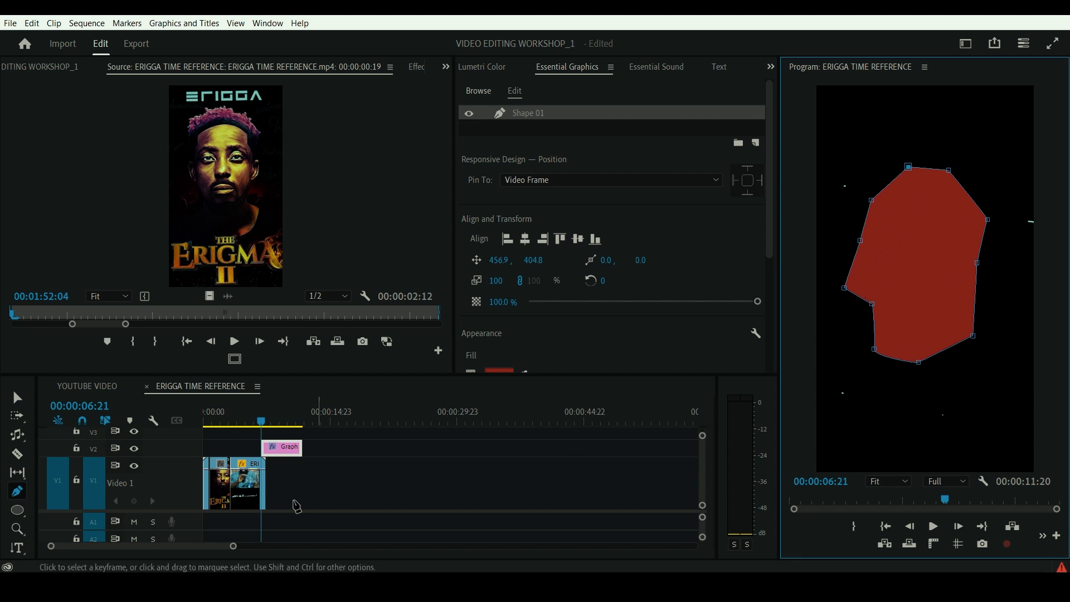
- Draw a wide, flat rectangle beneath the irregular shape and a square about 384 by 384 overlapping its upper part
{"action": "left_click", "coordinate": [17, 512]}
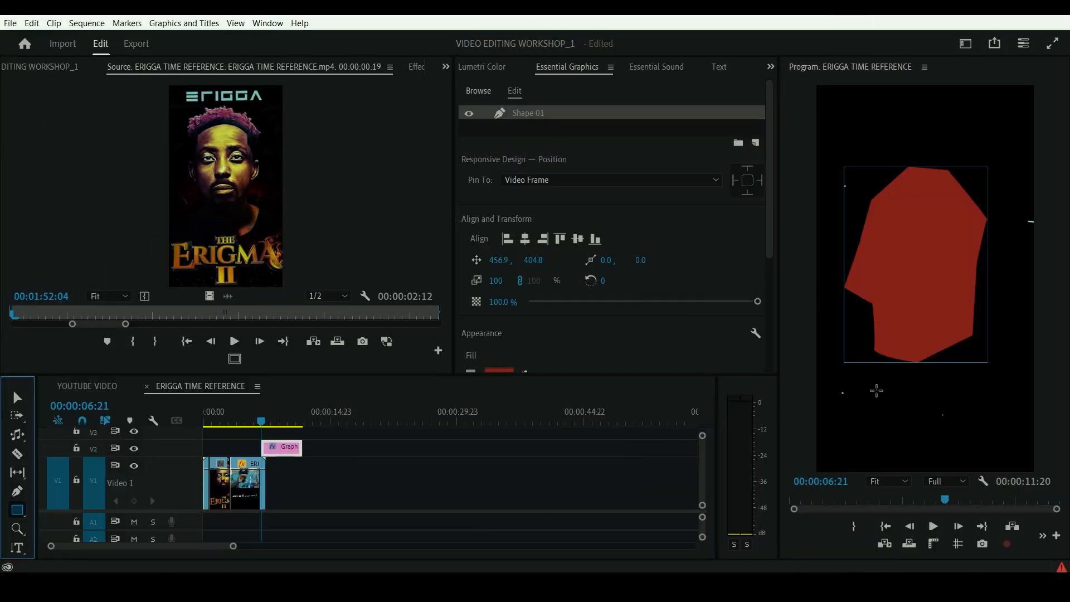
{"action": "mouse_move", "coordinate": [866, 387]}
{"action": "left_mouse_down"}
{"action": "mouse_move", "coordinate": [1041, 425]}
{"action": "mouse_move", "coordinate": [1002, 424]}
{"action": "mouse_move", "coordinate": [1004, 456]}
{"action": "mouse_move", "coordinate": [898, 173]}
{"action": "mouse_move", "coordinate": [934, 143]}
{"action": "mouse_move", "coordinate": [967, 345]}
{"action": "mouse_move", "coordinate": [850, 356]}
{"action": "mouse_move", "coordinate": [917, 386]}
{"action": "mouse_move", "coordinate": [990, 365]}
{"action": "left_mouse_up"}
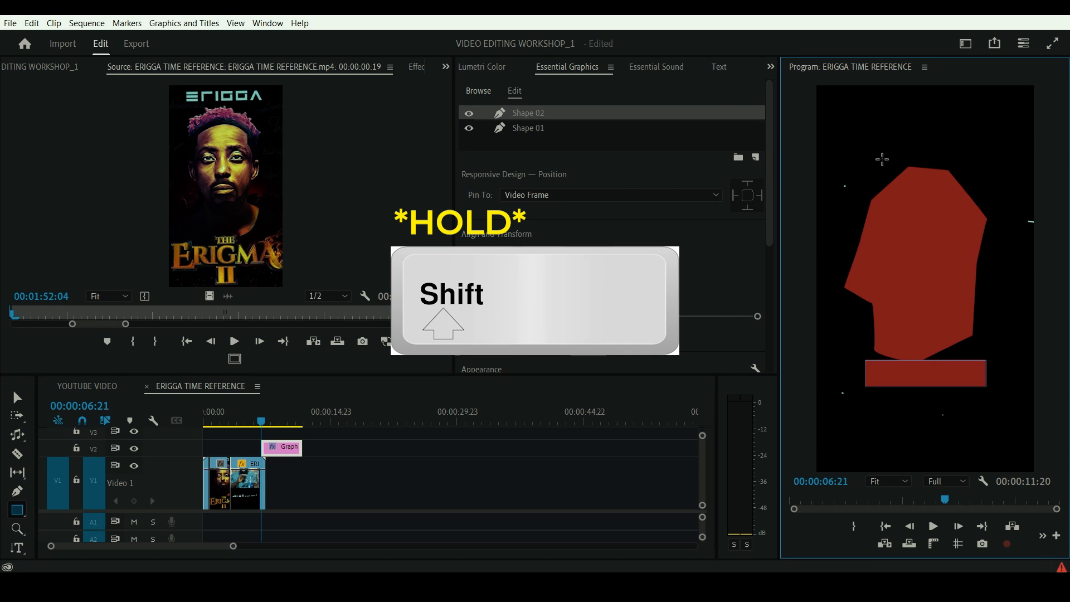
{"action": "left_click_drag", "start_coordinate": [853, 114], "coordinate": [846, 195]}
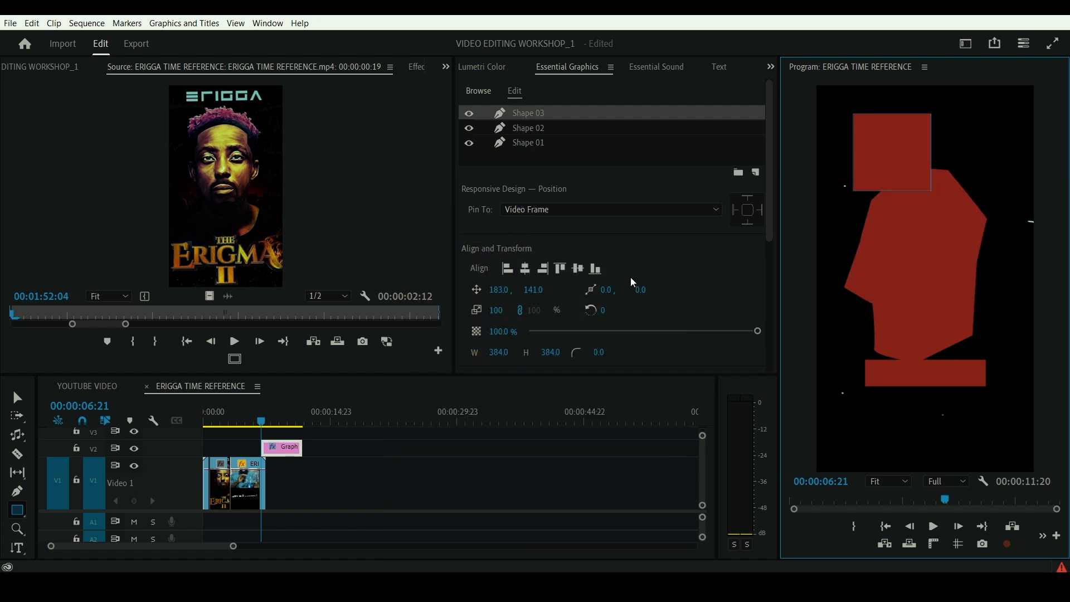
- Draw a circle about 720 by 720 over the lower part of the irregular shape with the Ellipse tool
{"action": "left_click_drag", "start_coordinate": [23, 513], "coordinate": [79, 527]}
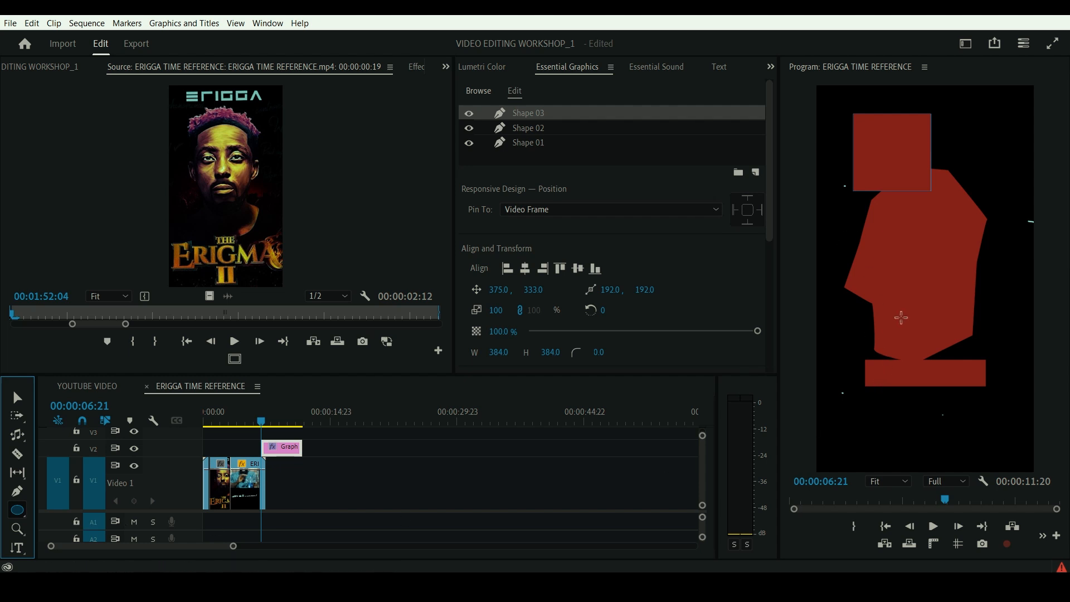
{"action": "mouse_move", "coordinate": [843, 223]}
{"action": "left_mouse_down"}
{"action": "mouse_move", "coordinate": [880, 351]}
{"action": "mouse_move", "coordinate": [818, 384]}
{"action": "mouse_move", "coordinate": [828, 297]}
{"action": "mouse_move", "coordinate": [871, 325]}
{"action": "mouse_move", "coordinate": [845, 324]}
{"action": "mouse_move", "coordinate": [899, 371]}
{"action": "mouse_move", "coordinate": [983, 391]}
{"action": "mouse_move", "coordinate": [1036, 446]}
{"action": "mouse_move", "coordinate": [972, 373]}
{"action": "mouse_move", "coordinate": [1024, 345]}
{"action": "mouse_move", "coordinate": [985, 346]}
{"action": "left_mouse_up"}
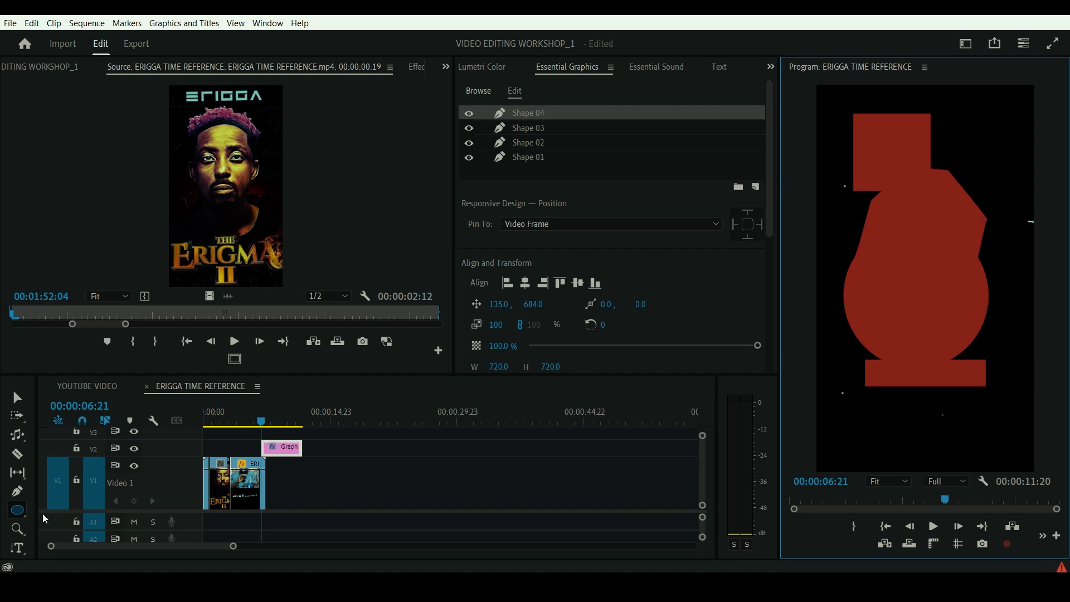
{"action": "left_click", "coordinate": [17, 512]}
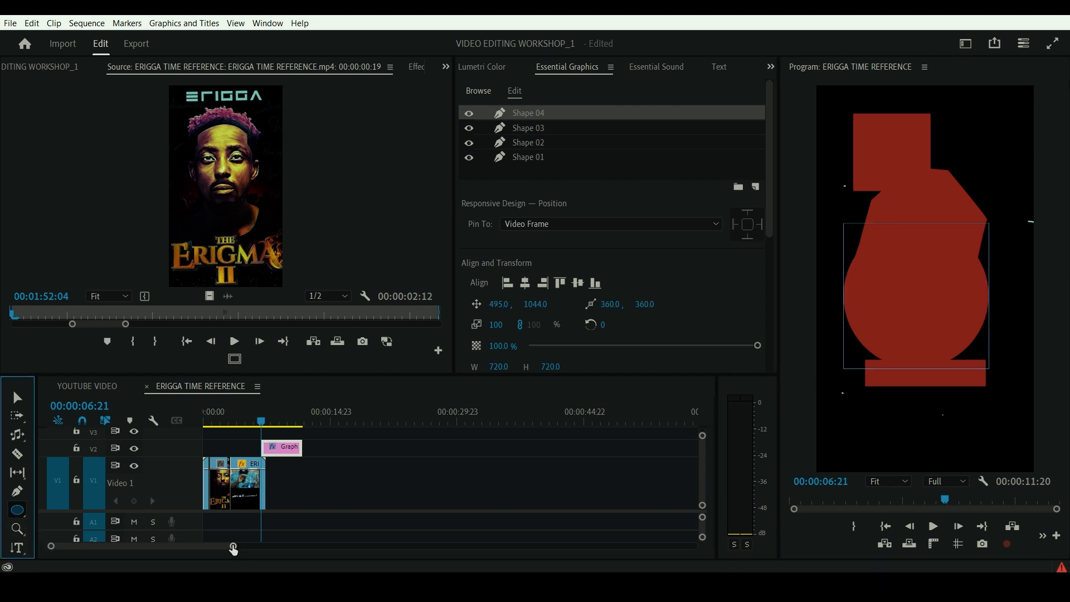
- Zoom in on the timeline and pan with the Hand tool along the graphic clip, then back to the sequence start
{"action": "left_click_drag", "start_coordinate": [234, 549], "coordinate": [161, 551]}
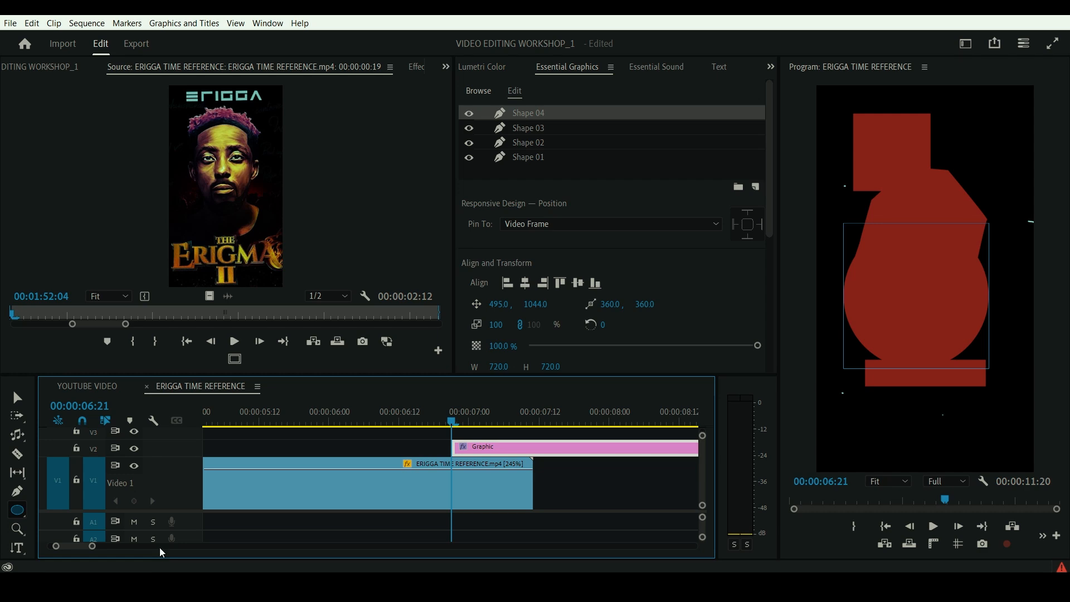
{"action": "left_click", "coordinate": [16, 535]}
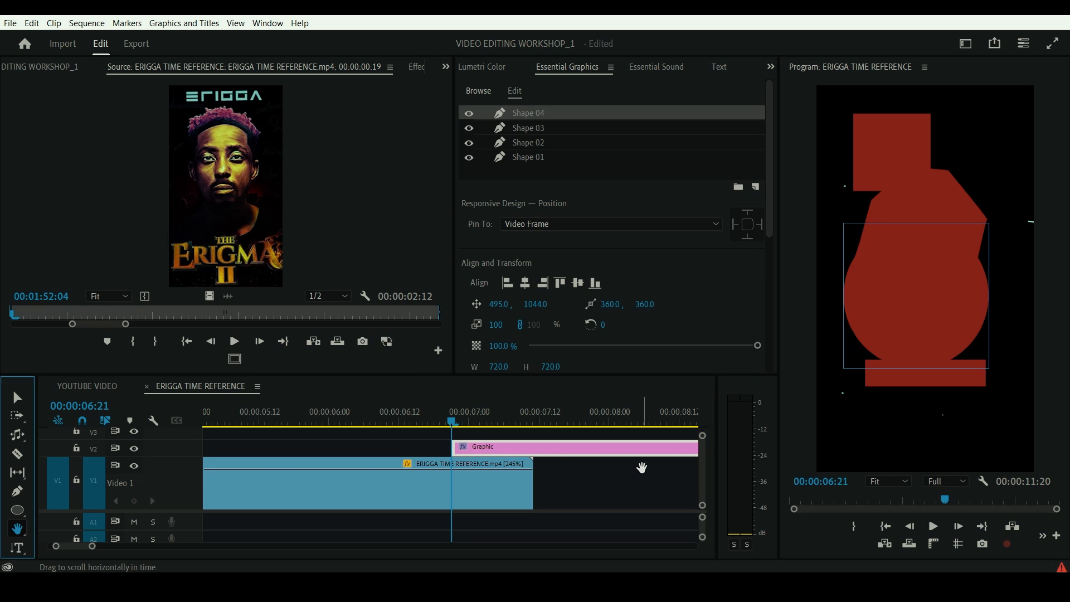
{"action": "left_click_drag", "start_coordinate": [640, 468], "coordinate": [290, 495]}
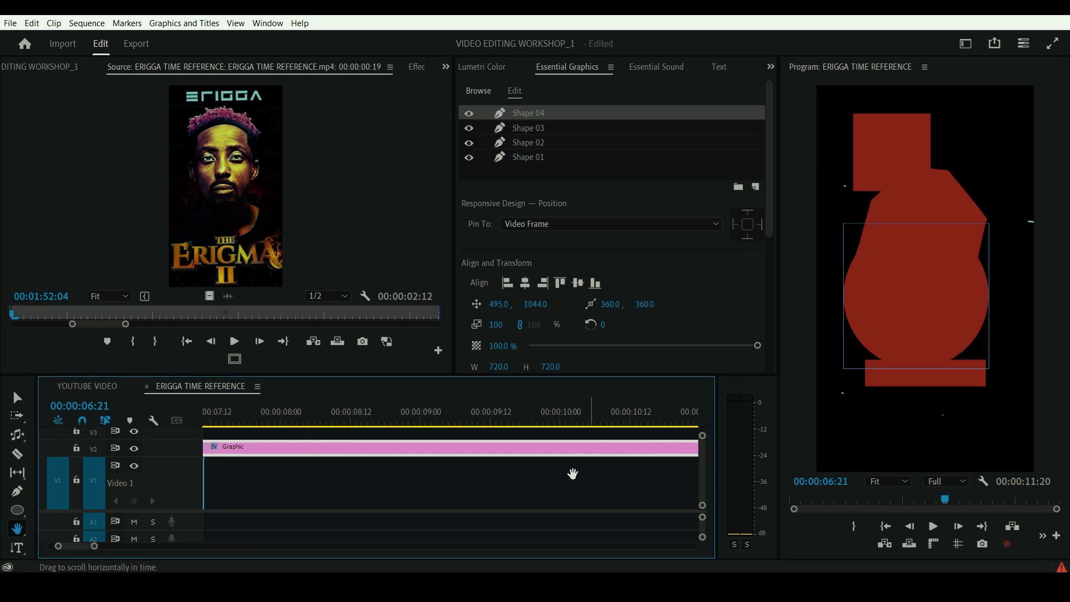
{"action": "left_click_drag", "start_coordinate": [574, 470], "coordinate": [645, 470]}
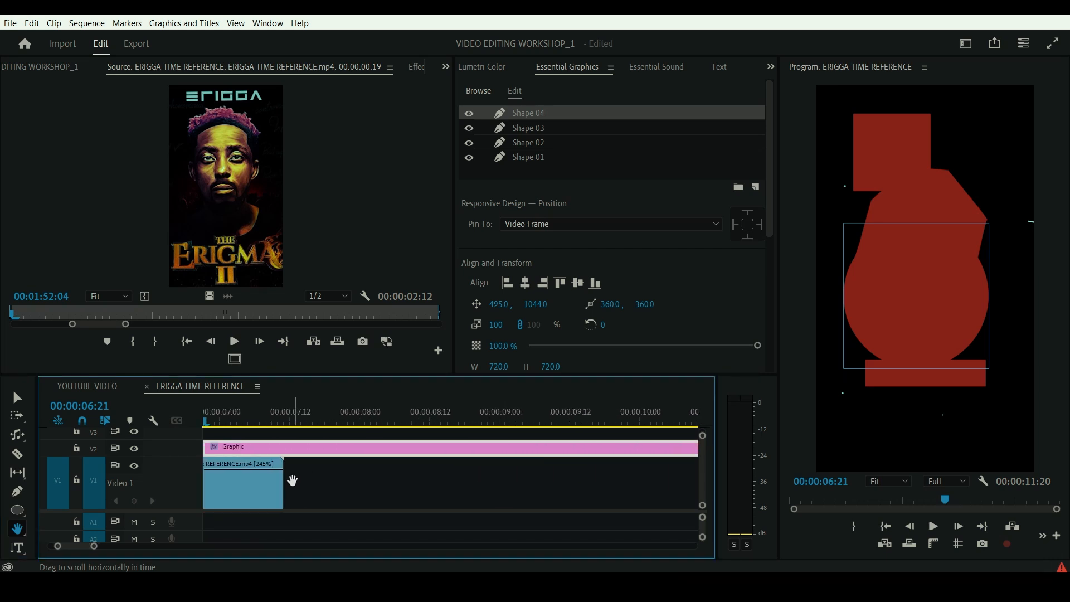
{"action": "left_click_drag", "start_coordinate": [290, 480], "coordinate": [601, 468]}
{"action": "left_click_drag", "start_coordinate": [297, 481], "coordinate": [609, 470]}
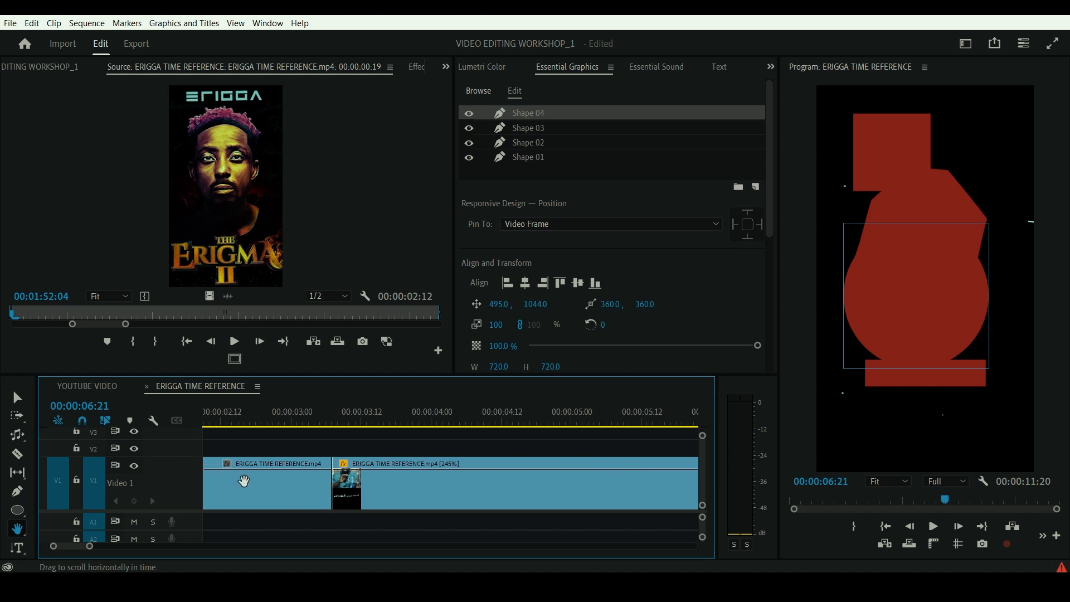
{"action": "left_click_drag", "start_coordinate": [241, 480], "coordinate": [540, 470]}
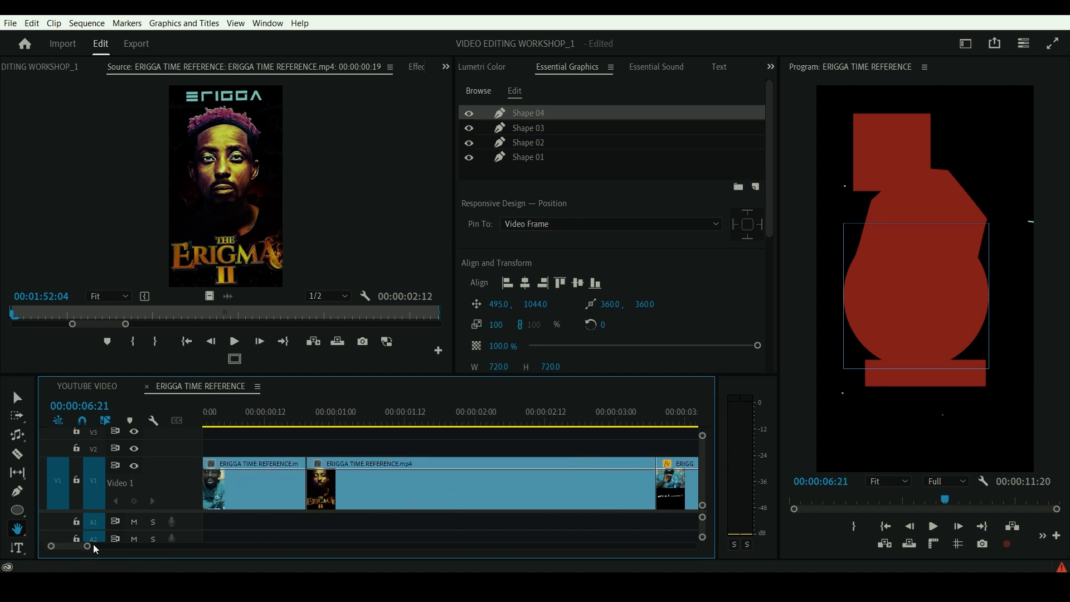
- Zoom the timeline in closer around the playhead and pan back along the sped-up clip with the Hand tool
{"action": "left_click_drag", "start_coordinate": [88, 549], "coordinate": [201, 548]}
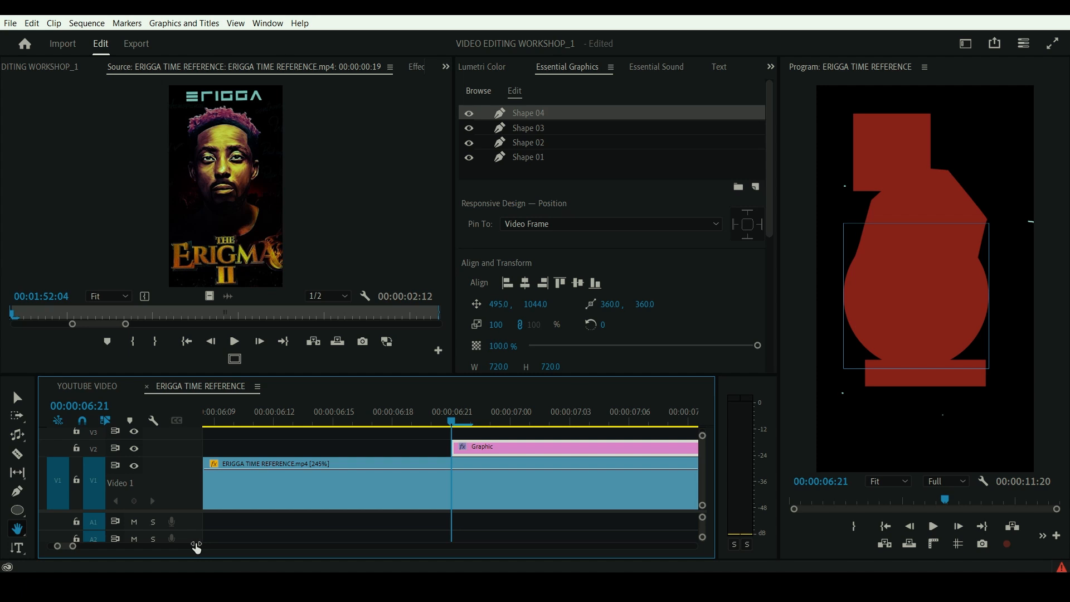
{"action": "left_click_drag", "start_coordinate": [640, 466], "coordinate": [361, 481]}
{"action": "left_click_drag", "start_coordinate": [617, 454], "coordinate": [692, 461]}
{"action": "left_click_drag", "start_coordinate": [404, 477], "coordinate": [824, 459]}
{"action": "left_click_drag", "start_coordinate": [314, 484], "coordinate": [771, 458]}
{"action": "left_click_drag", "start_coordinate": [239, 493], "coordinate": [401, 535]}
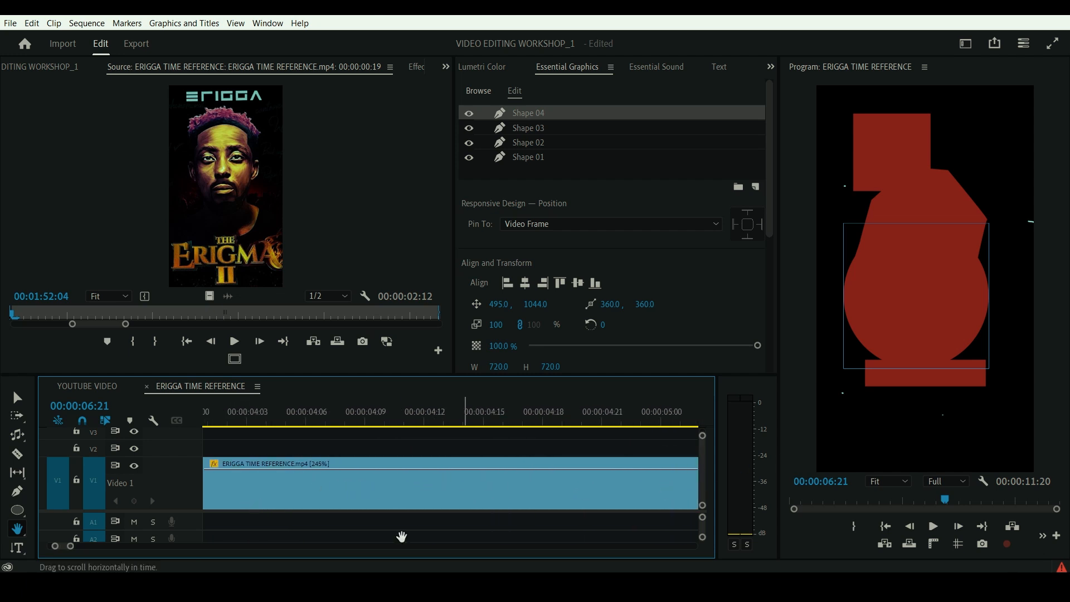
- Zoom in on the opening clips of the timeline step by step with the Zoom tool
{"action": "left_click", "coordinate": [15, 533]}
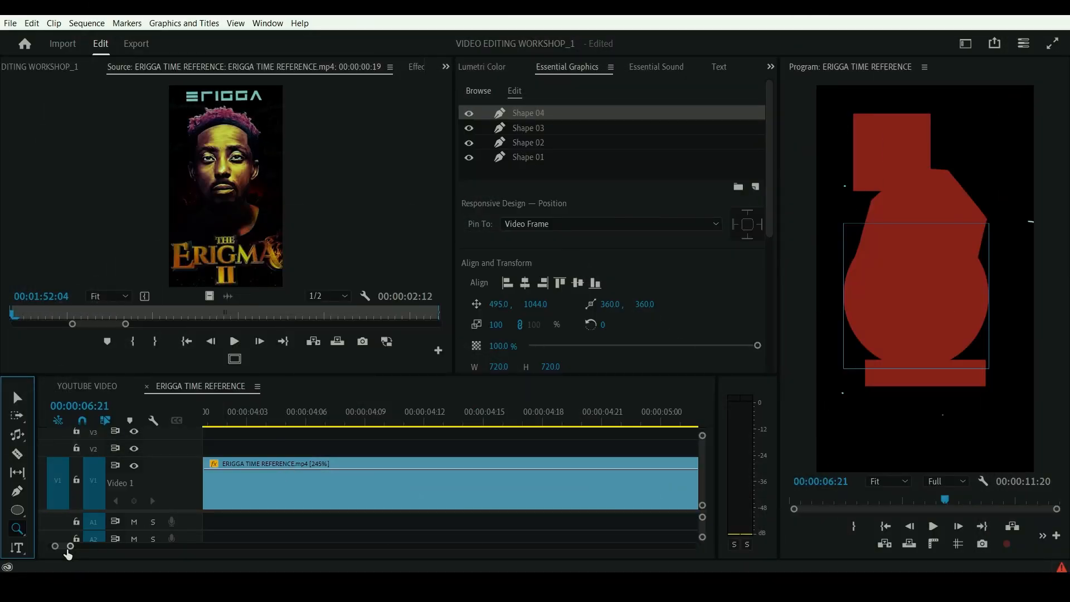
{"action": "left_click_drag", "start_coordinate": [69, 549], "coordinate": [202, 547]}
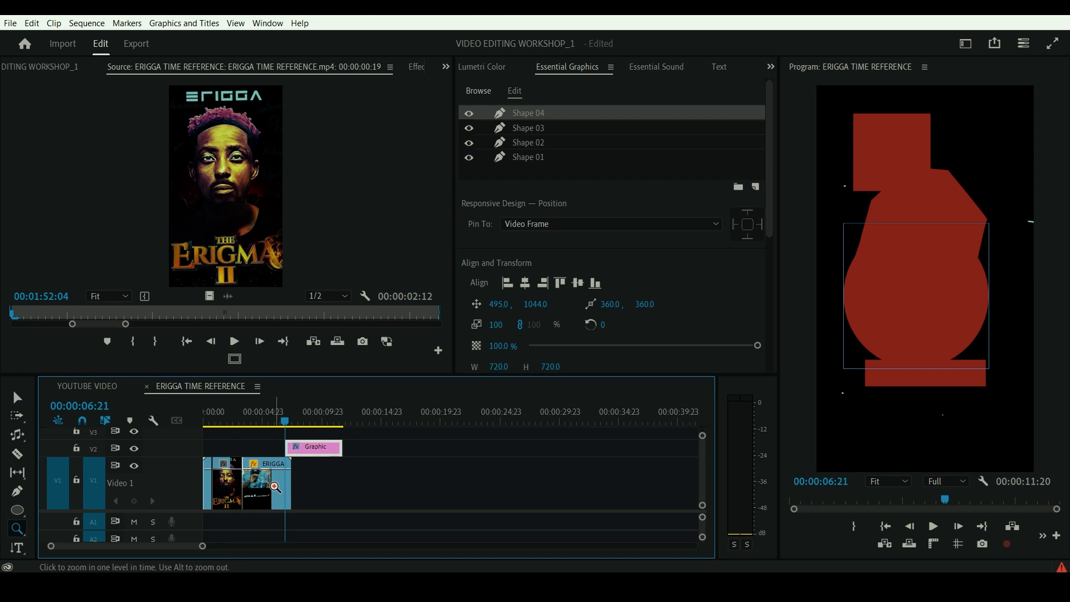
{"action": "left_click", "coordinate": [275, 487]}
{"action": "left_click", "coordinate": [275, 487]}
{"action": "left_click", "coordinate": [275, 487]}
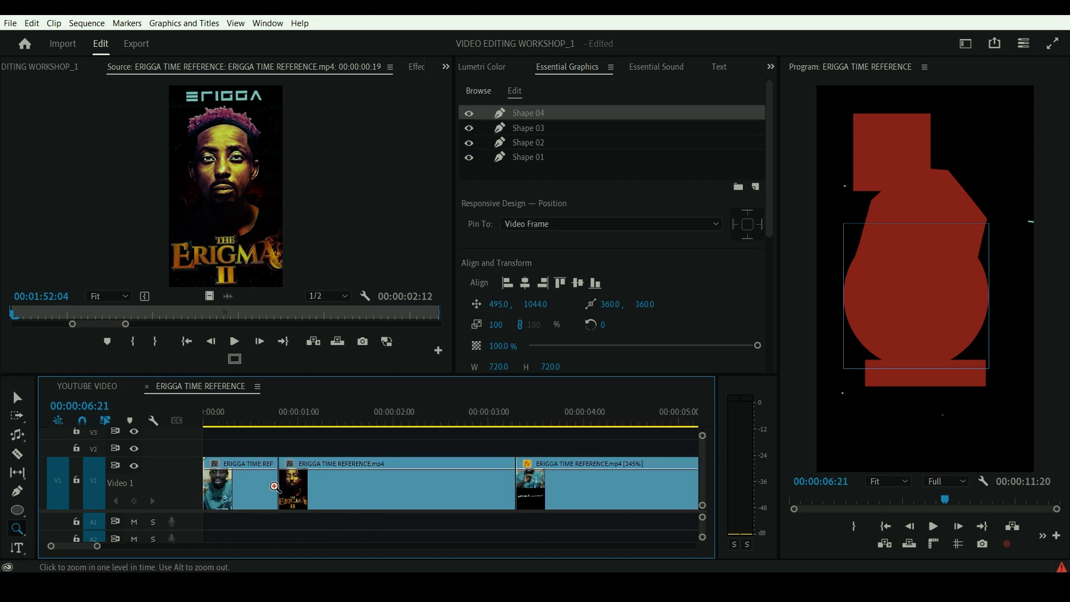
{"action": "left_click", "coordinate": [304, 486]}
{"action": "left_click", "coordinate": [319, 487]}
{"action": "left_click", "coordinate": [321, 488]}
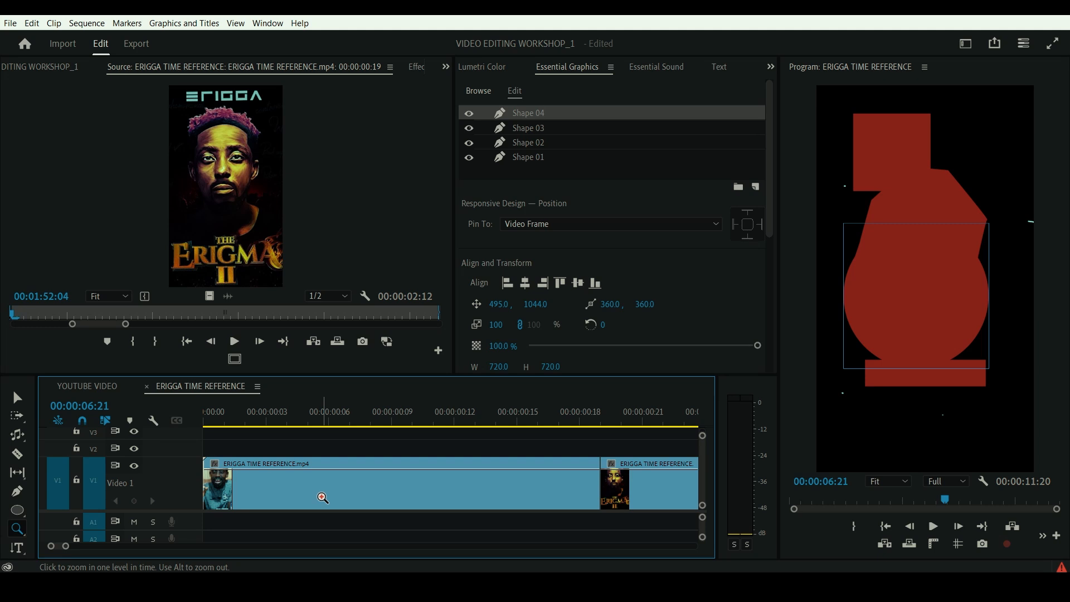
- Zoom the timeline back out with the Zoom tool until all clips fit in view
{"action": "key", "text": "alt"}
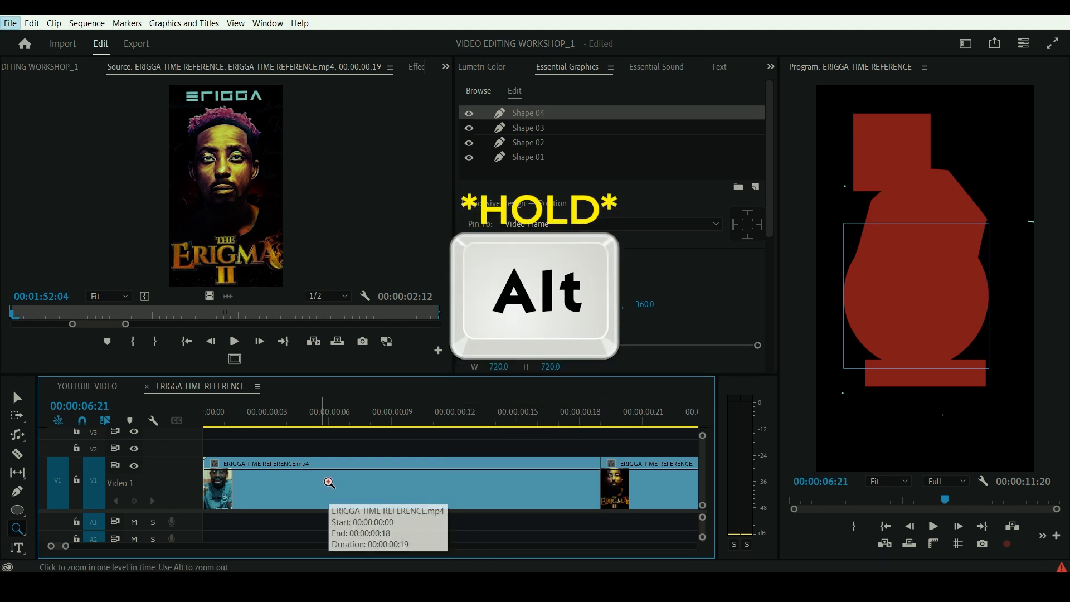
{"action": "left_click", "coordinate": [329, 482], "text": "alt"}
{"action": "left_click", "coordinate": [329, 483], "text": "alt"}
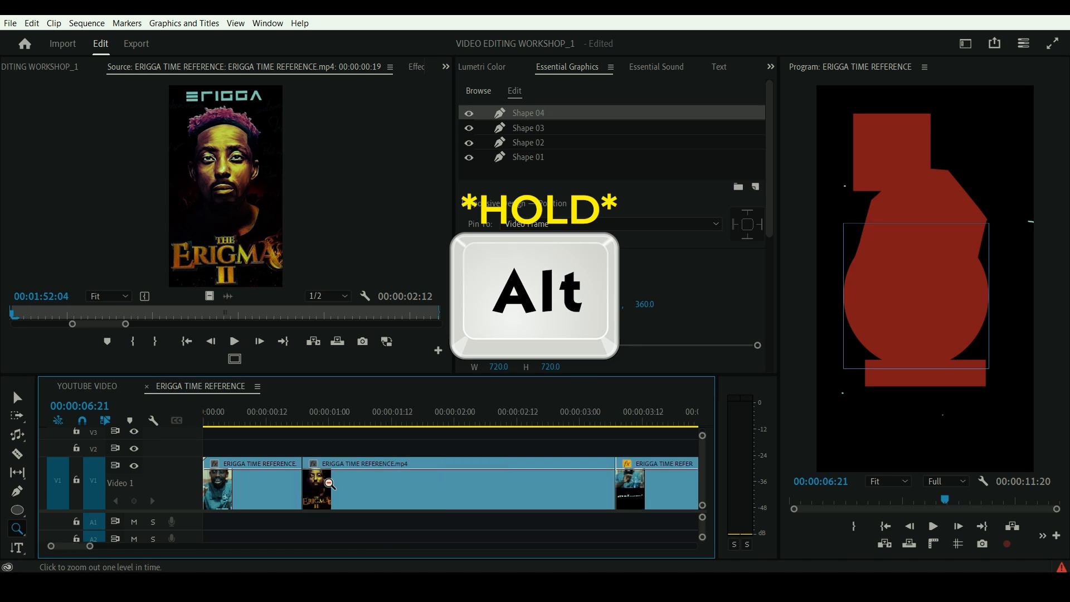
{"action": "left_click", "coordinate": [329, 482], "text": "alt"}
{"action": "left_click", "coordinate": [330, 483], "text": "alt"}
{"action": "left_click", "coordinate": [329, 482], "text": "alt"}
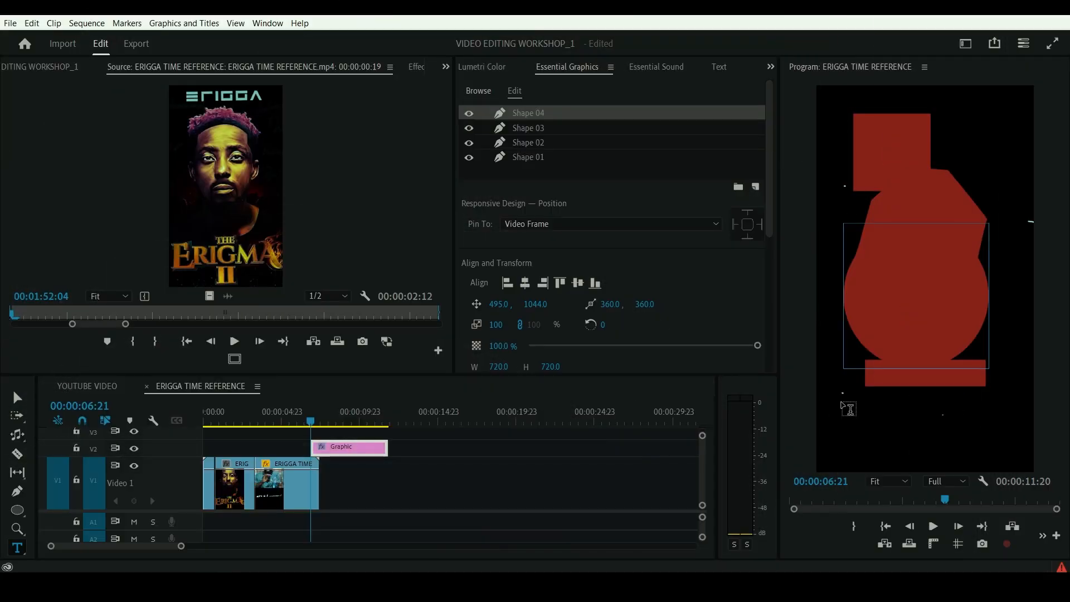
- Add the horizontal text "THTKKLFLFLLFLDLDL" beneath the shapes and the vertical text "THHHDDGGGDGDGDGGD" beside them
{"action": "left_click", "coordinate": [841, 403]}
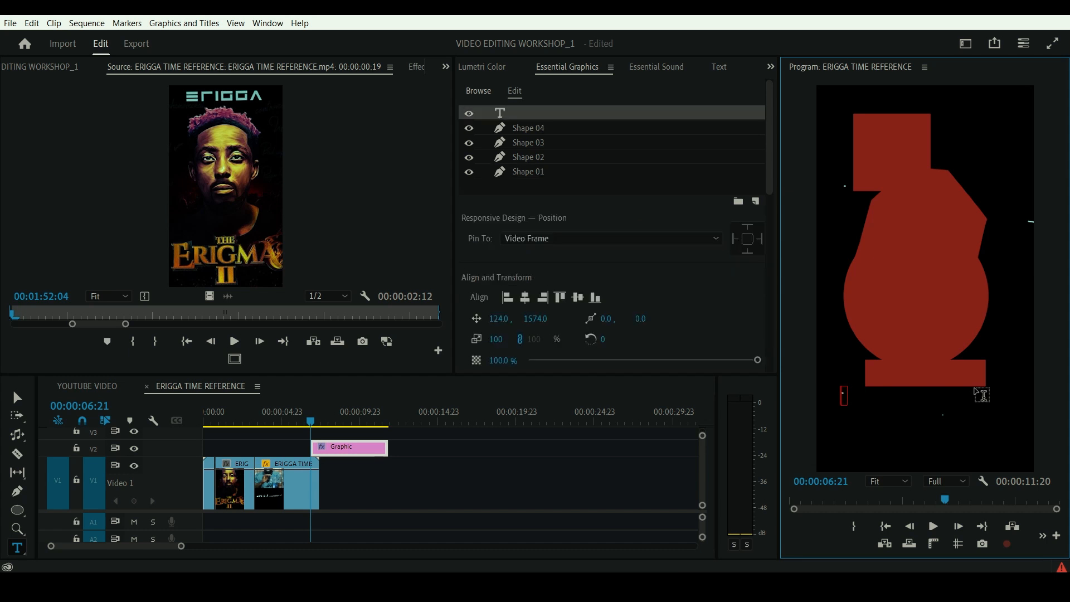
{"action": "type", "text": "THTKKLFLFLLFLDLDL"}
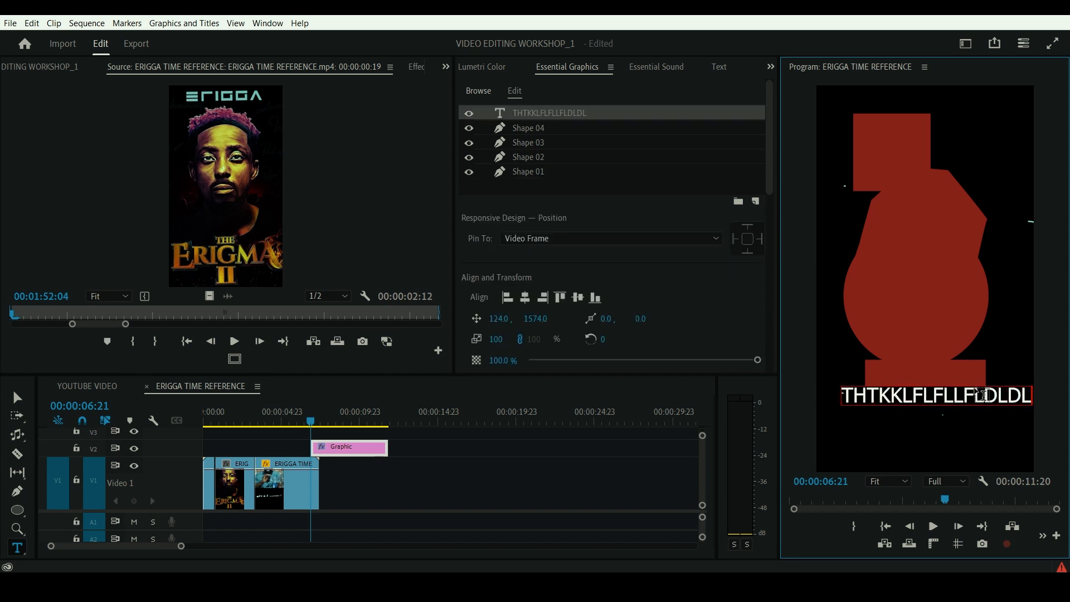
{"action": "left_click", "coordinate": [20, 545]}
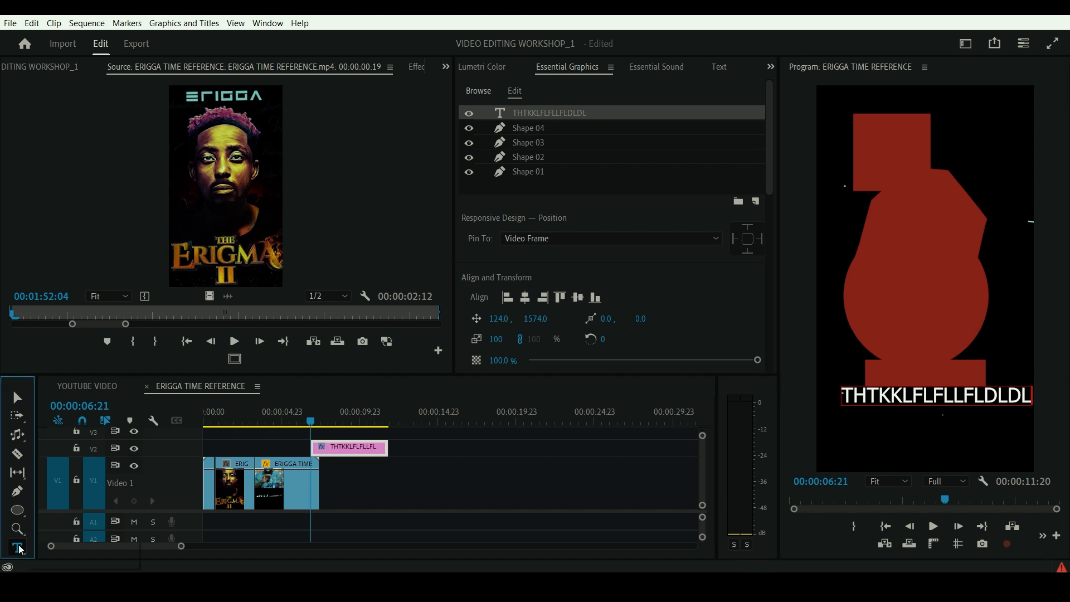
{"action": "left_click", "coordinate": [47, 560]}
{"action": "left_click", "coordinate": [1006, 136]}
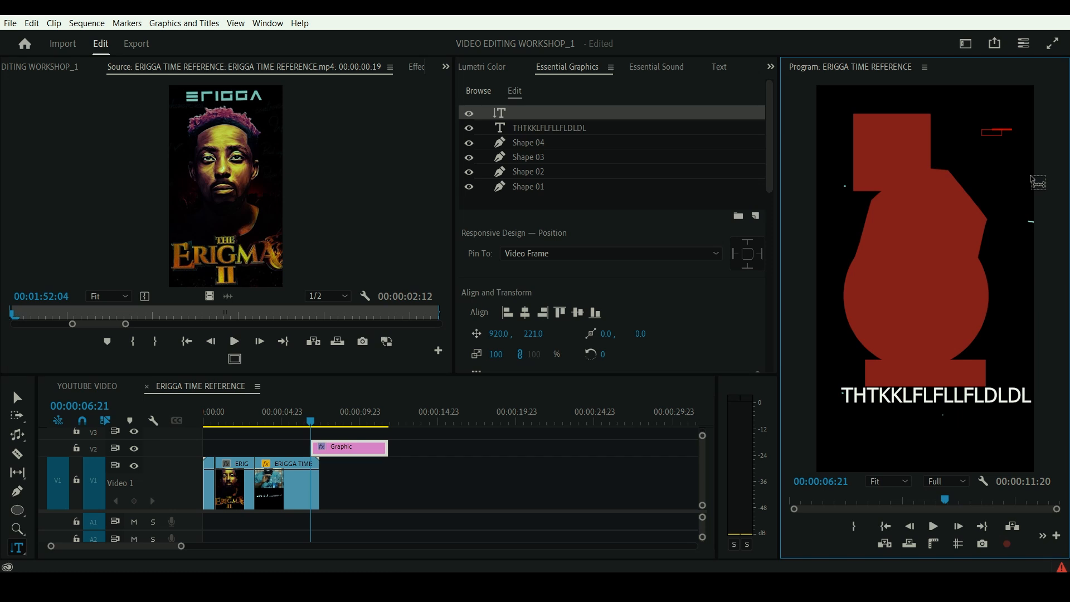
{"action": "type", "text": "THHHDDGGGDGDG"}
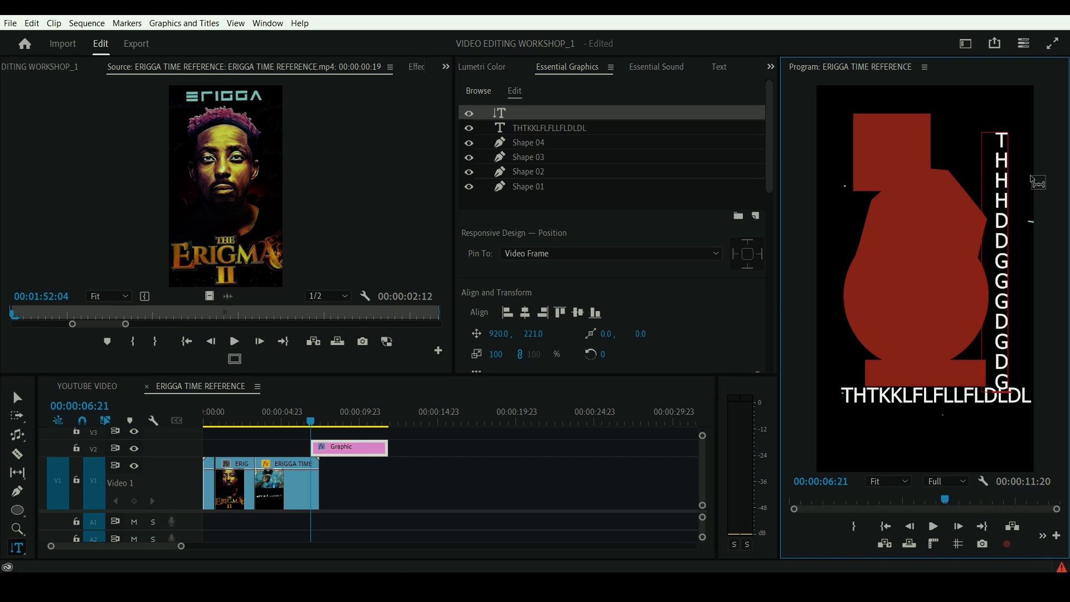
{"action": "type", "text": "DGGD"}
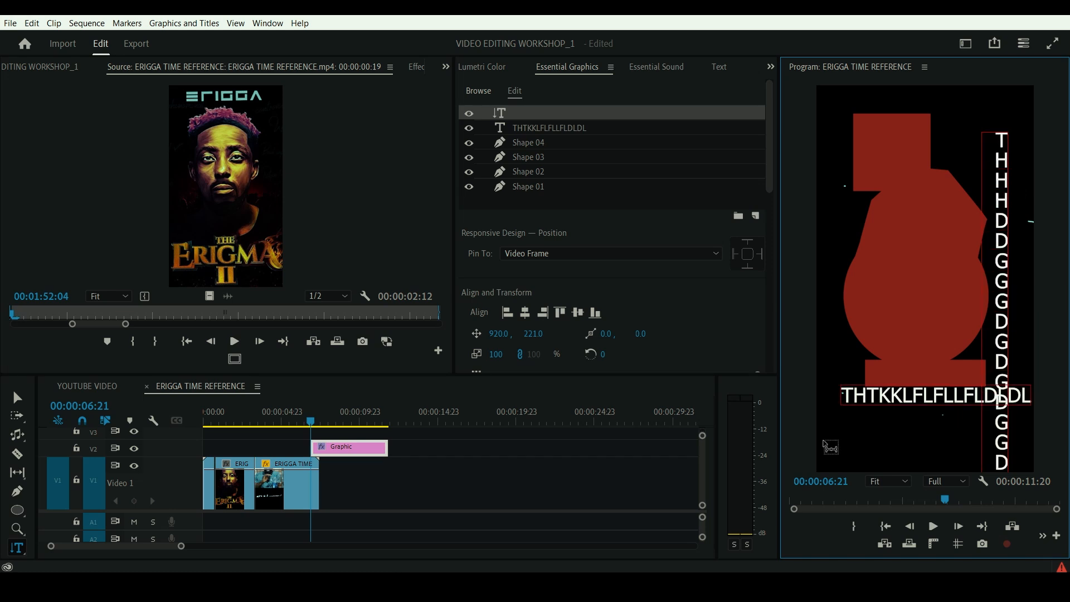
- Select all of the horizontal text and set its font to The Bold Font
{"action": "left_click", "coordinate": [887, 397]}
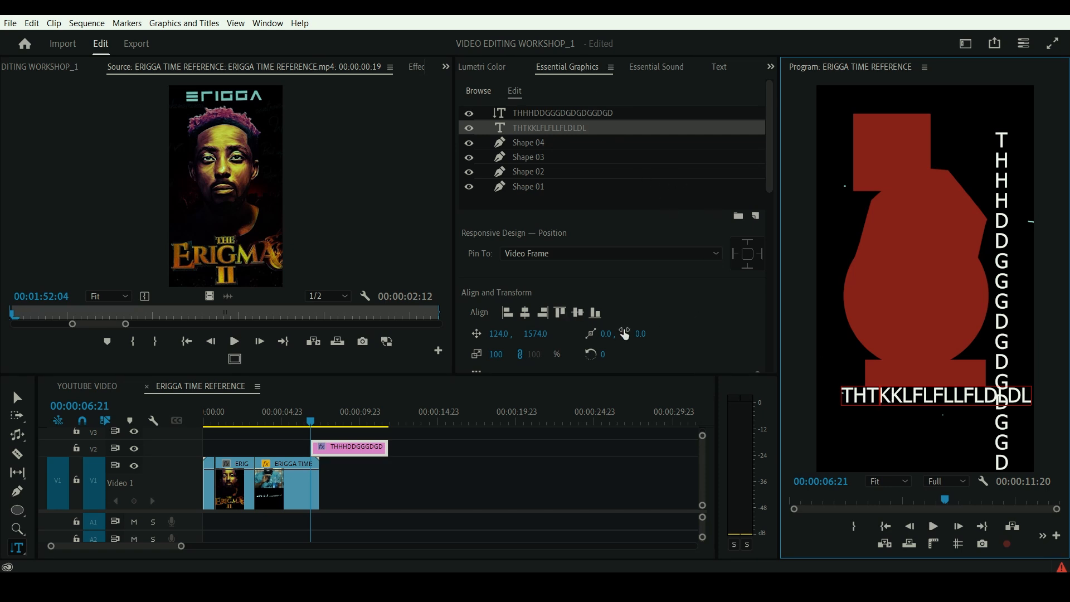
{"action": "scroll", "coordinate": [628, 329], "scroll_direction": "down", "scroll_amount": 3}
{"action": "scroll", "coordinate": [575, 249], "scroll_direction": "down", "scroll_amount": 5}
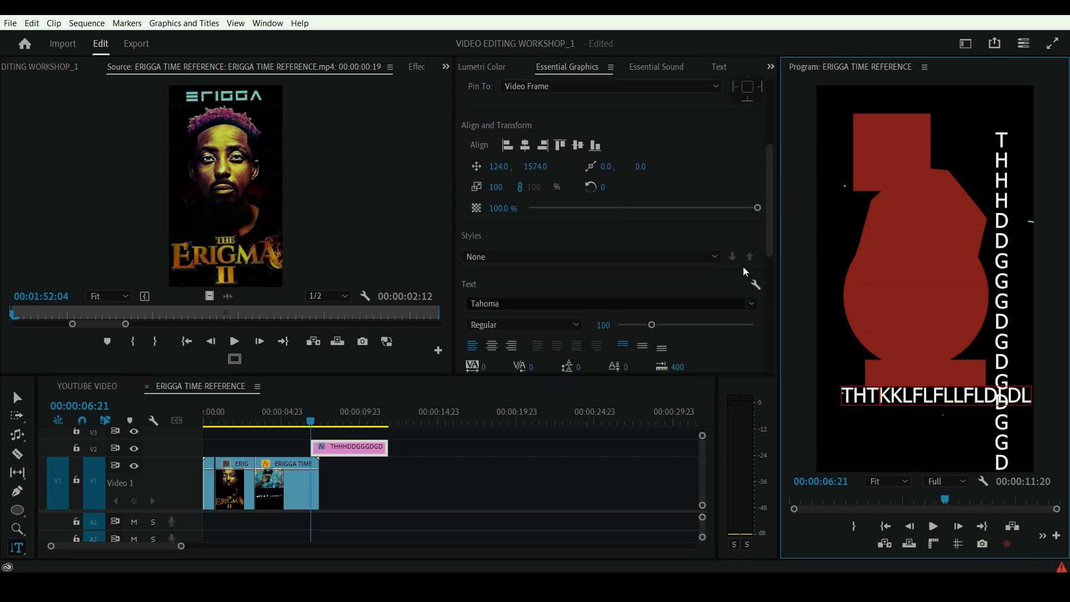
{"action": "key", "text": "ctrl+a"}
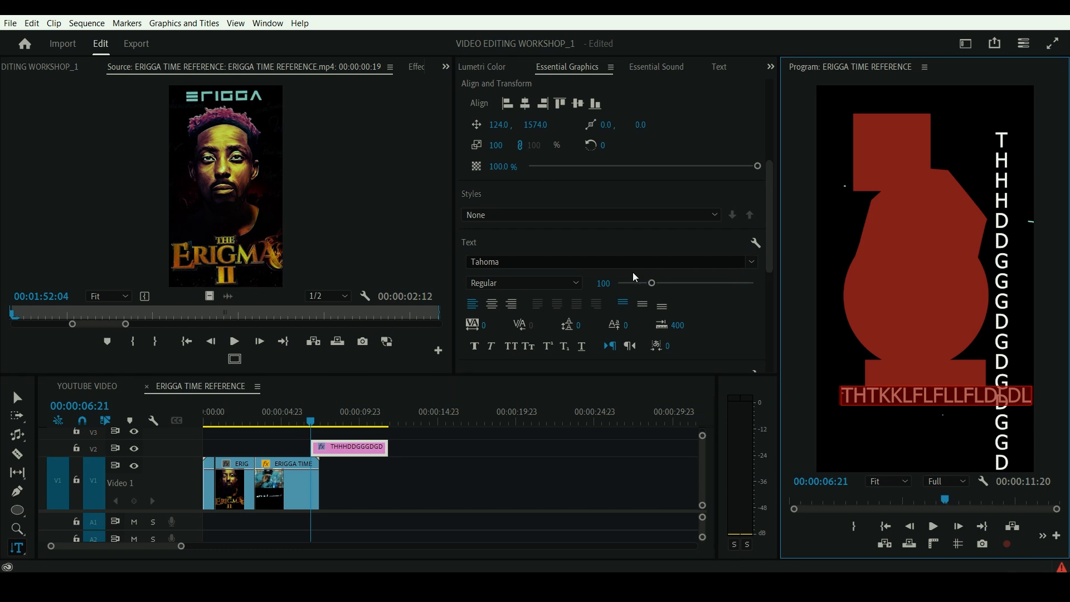
{"action": "left_click", "coordinate": [621, 261]}
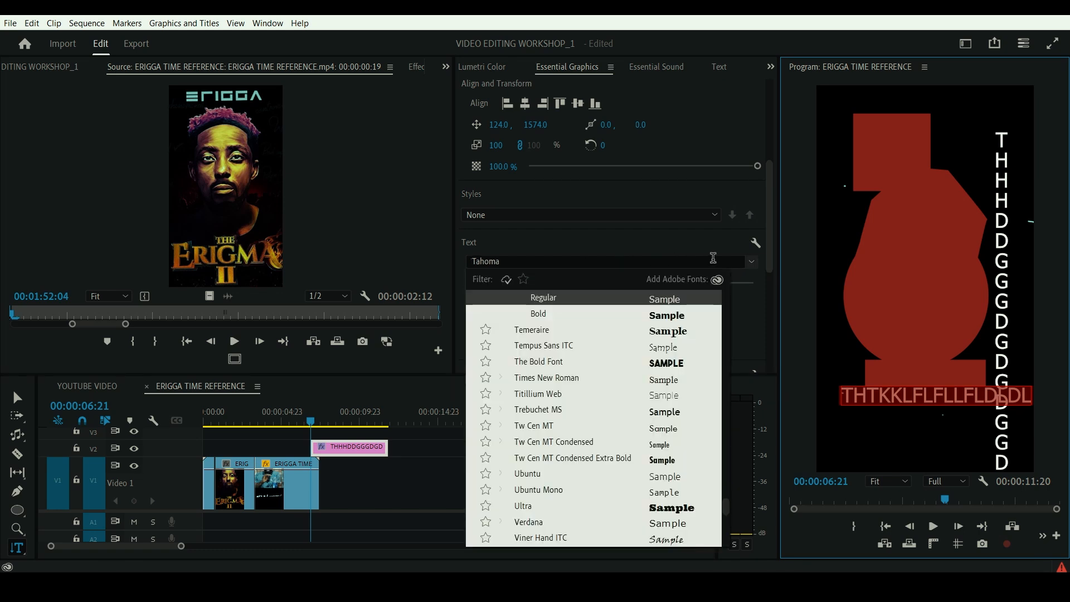
{"action": "scroll", "coordinate": [672, 371], "scroll_direction": "down", "scroll_amount": 5}
{"action": "key", "text": "Down"}
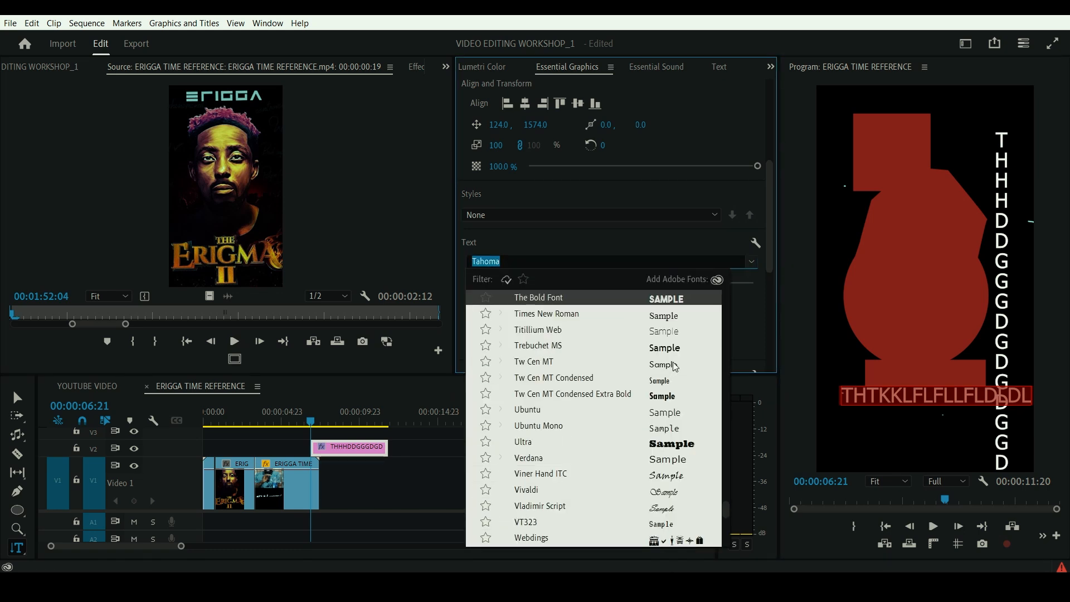
{"action": "key", "text": "Return"}
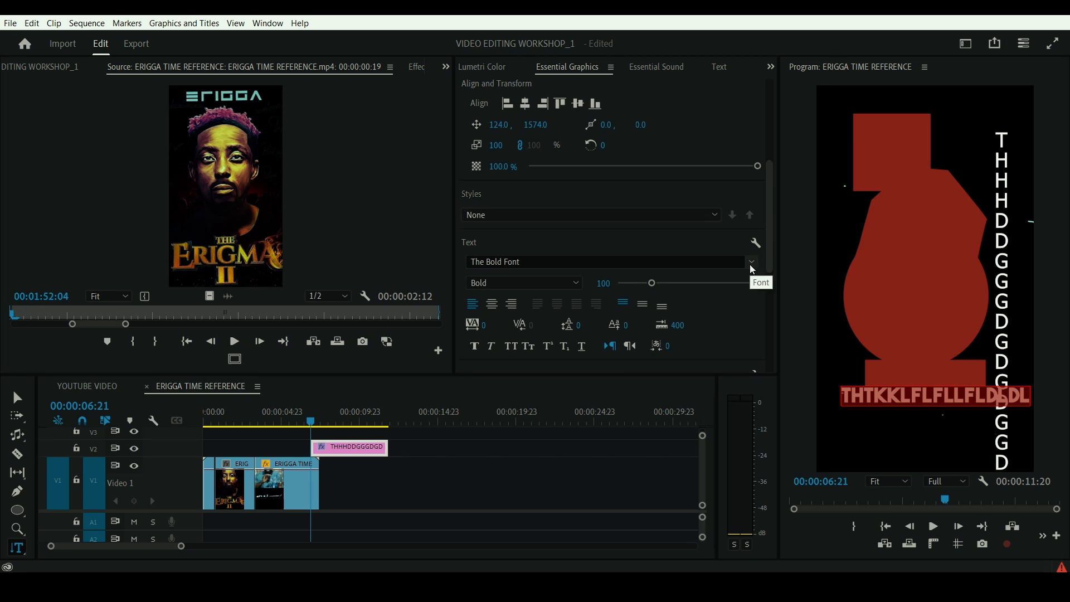
- Change the fill colour of the horizontal text to red
{"action": "scroll", "coordinate": [755, 301], "scroll_direction": "down", "scroll_amount": 5}
{"action": "left_click", "coordinate": [499, 250]}
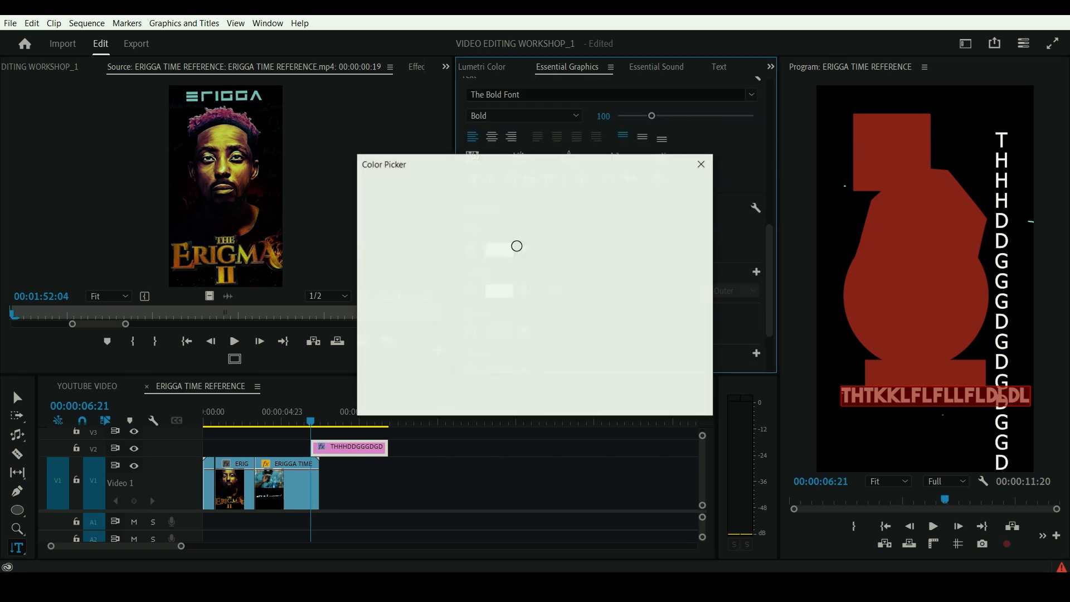
{"action": "left_click", "coordinate": [512, 330]}
{"action": "left_click", "coordinate": [676, 189]}
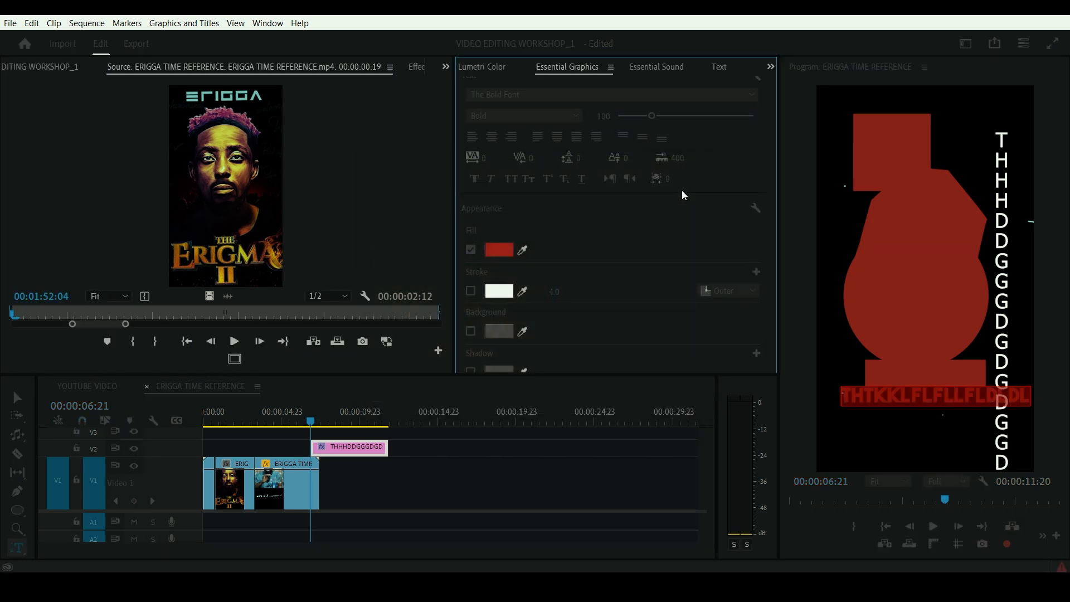
- Move the red horizontal text up over the irregular shape, between the square and the circle
{"action": "left_click", "coordinate": [18, 398]}
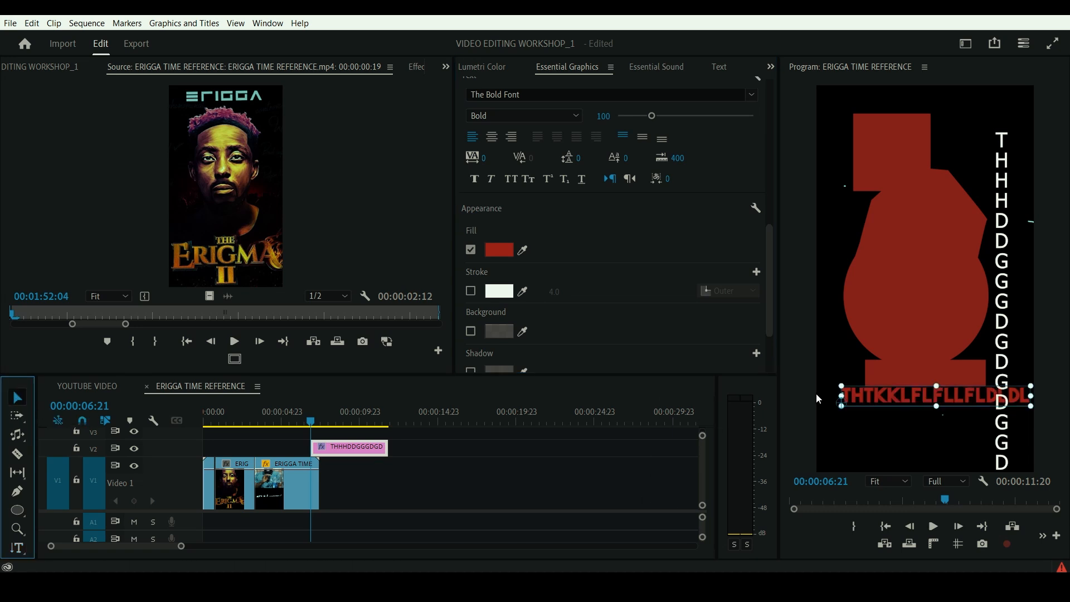
{"action": "left_click_drag", "start_coordinate": [886, 393], "coordinate": [880, 101]}
{"action": "left_click_drag", "start_coordinate": [880, 101], "coordinate": [868, 230]}
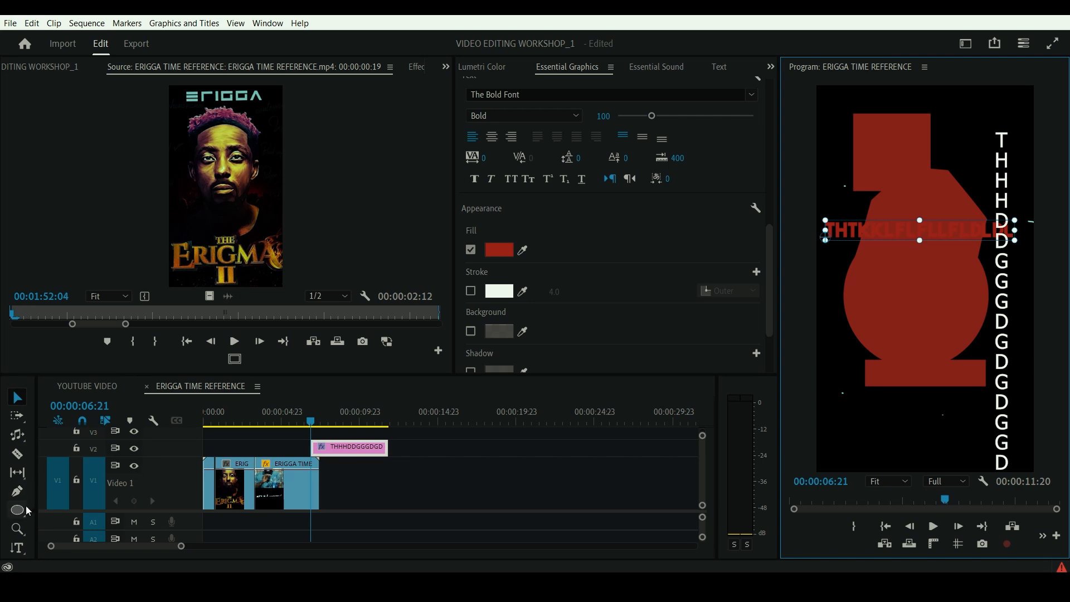
- Move the graphic clip from V2 down to V1, directly after the sped-up clip
{"action": "mouse_move", "coordinate": [349, 449]}
{"action": "left_mouse_down"}
{"action": "mouse_move", "coordinate": [350, 473]}
{"action": "mouse_move", "coordinate": [367, 475]}
{"action": "left_mouse_up"}
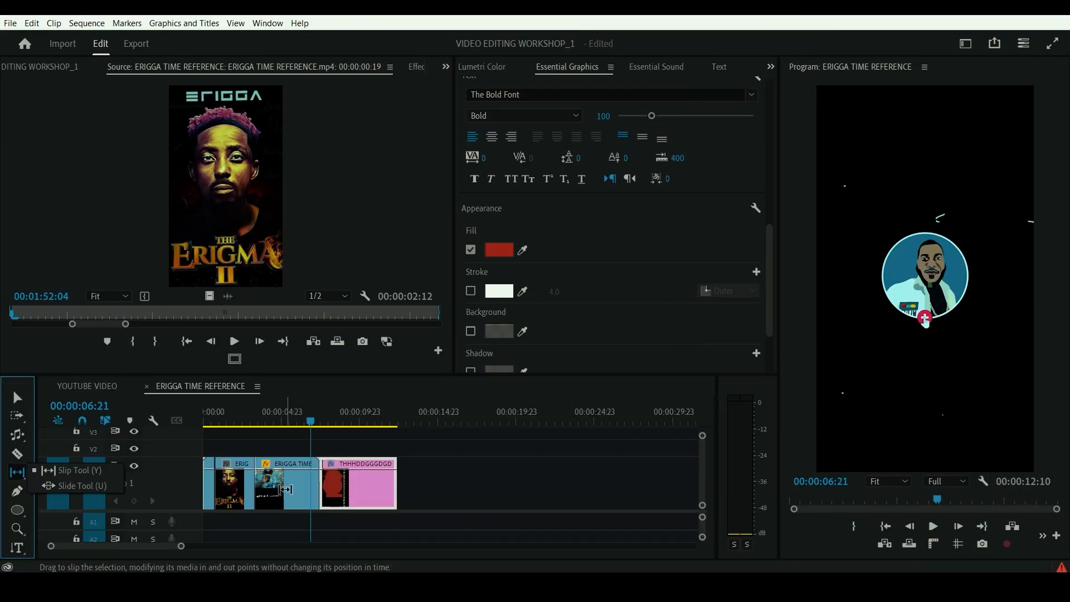
- Select the sped-up clip with the Slip tool active and place the playhead over it at 00:00:05:07
{"action": "left_click", "coordinate": [285, 489]}
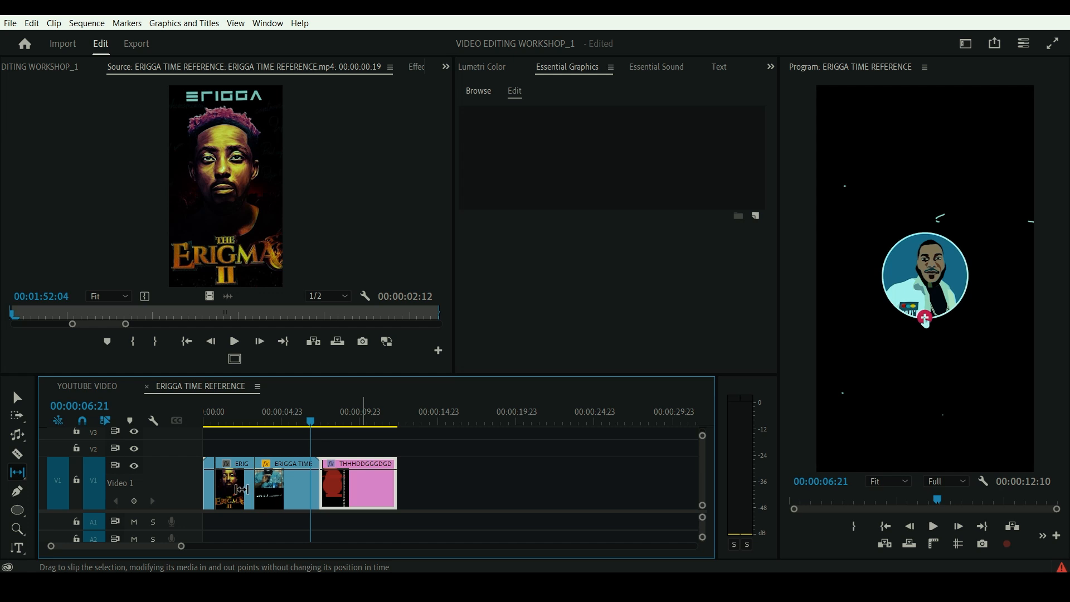
{"action": "left_click", "coordinate": [286, 485]}
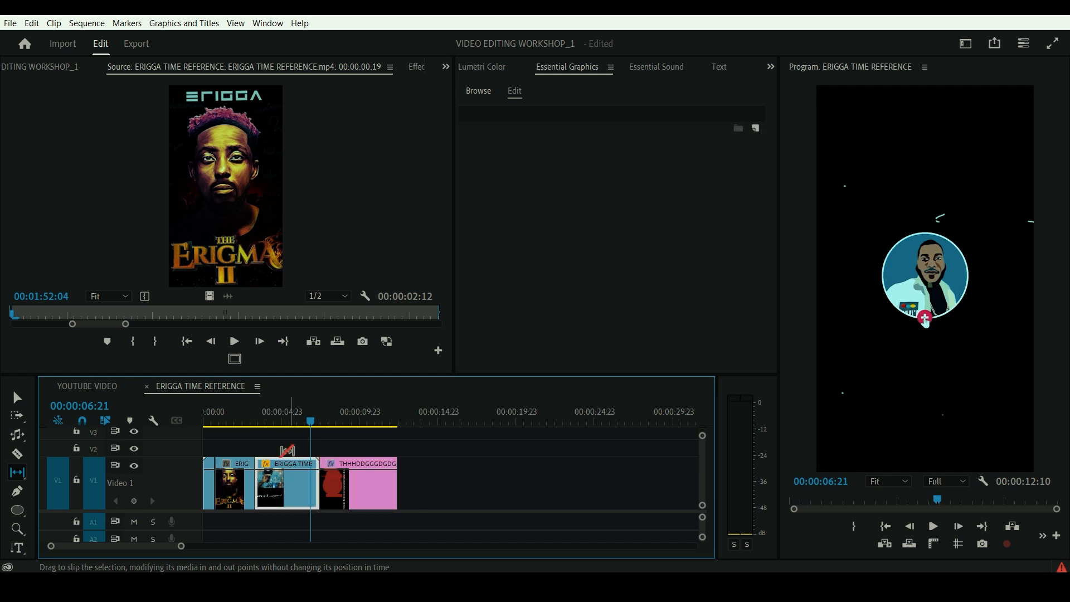
{"action": "left_click", "coordinate": [287, 415]}
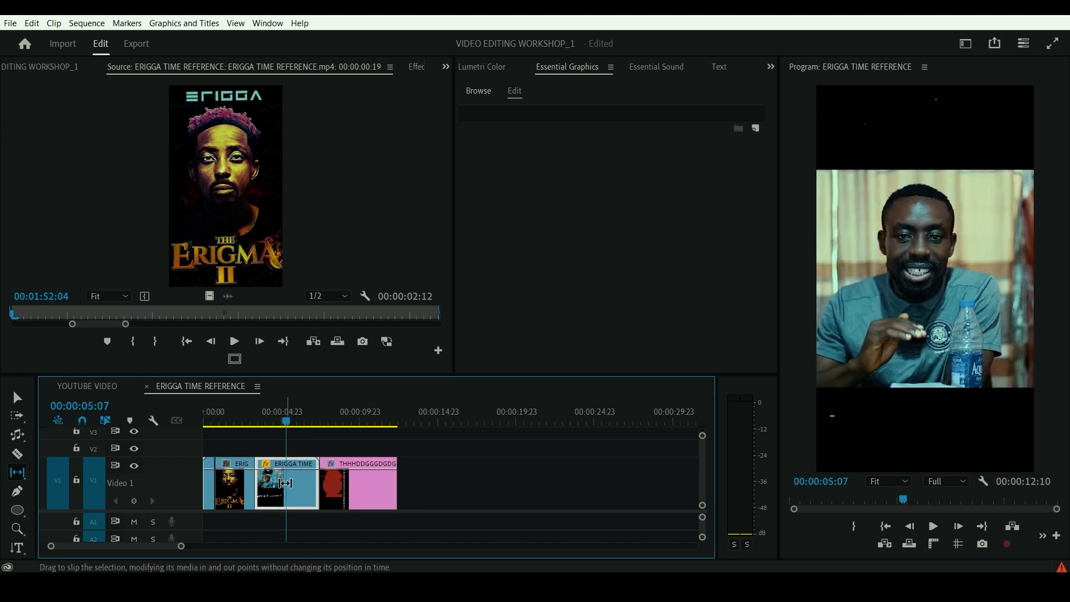
{"action": "left_click", "coordinate": [22, 474]}
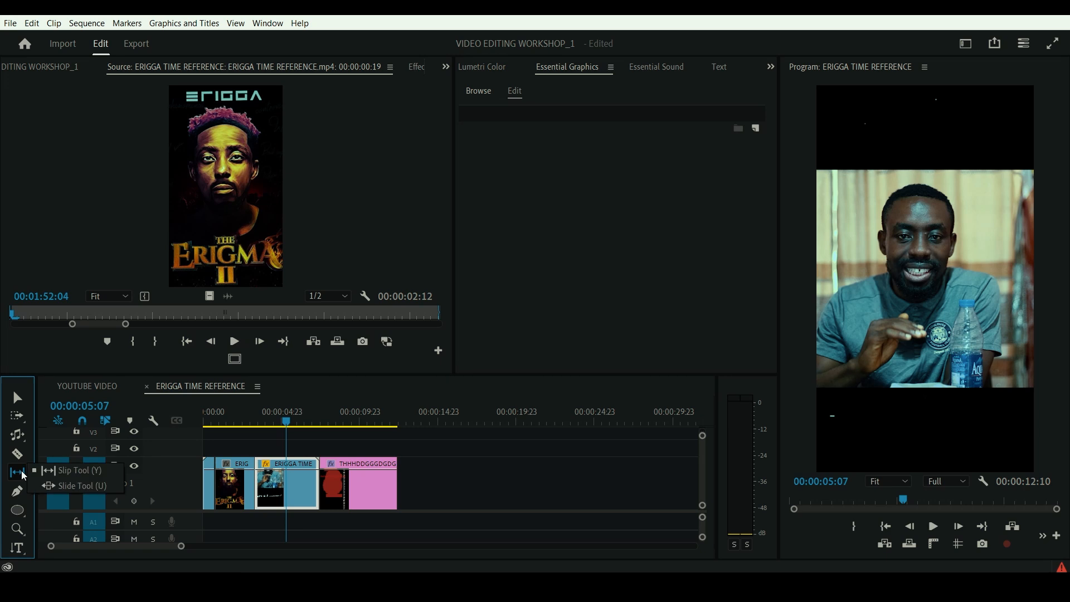
{"action": "left_click", "coordinate": [66, 470]}
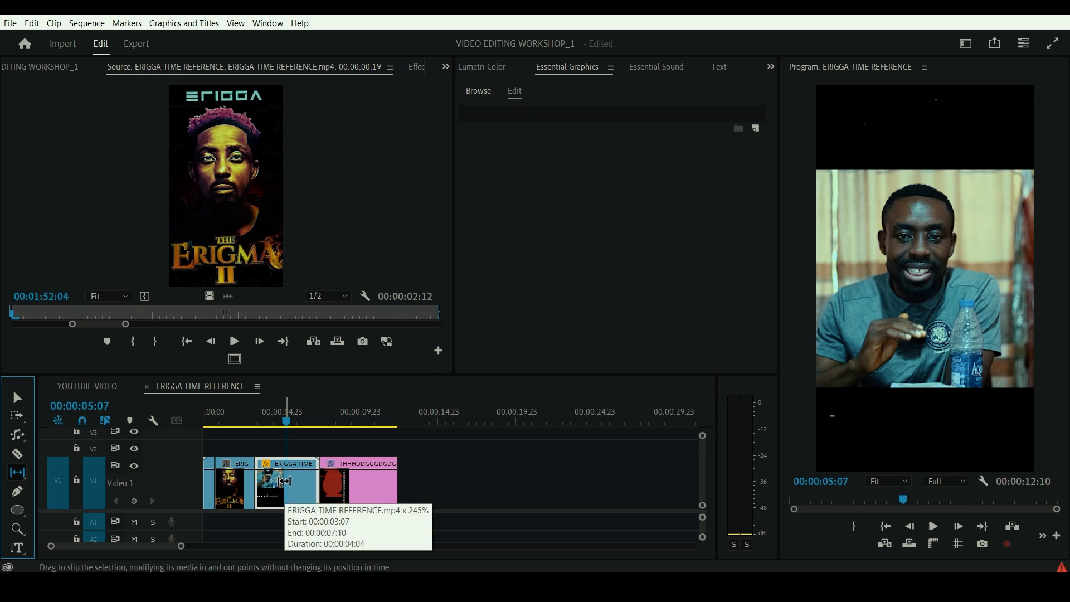
- Select all the clips on V1 with the Selection tool and clear the selection
{"action": "left_click", "coordinate": [21, 400]}
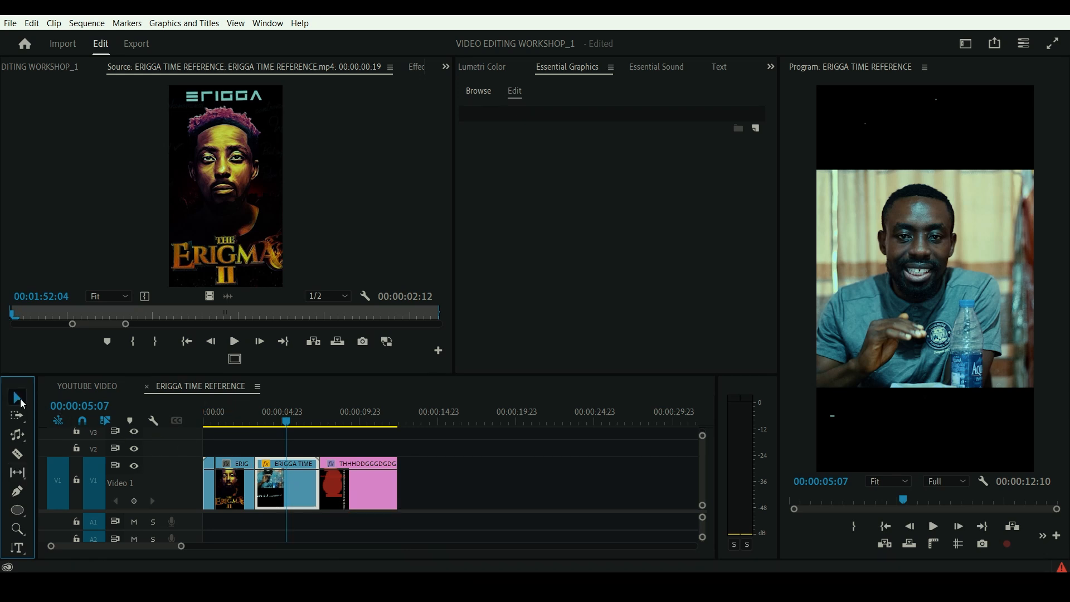
{"action": "left_click_drag", "start_coordinate": [437, 487], "coordinate": [184, 461]}
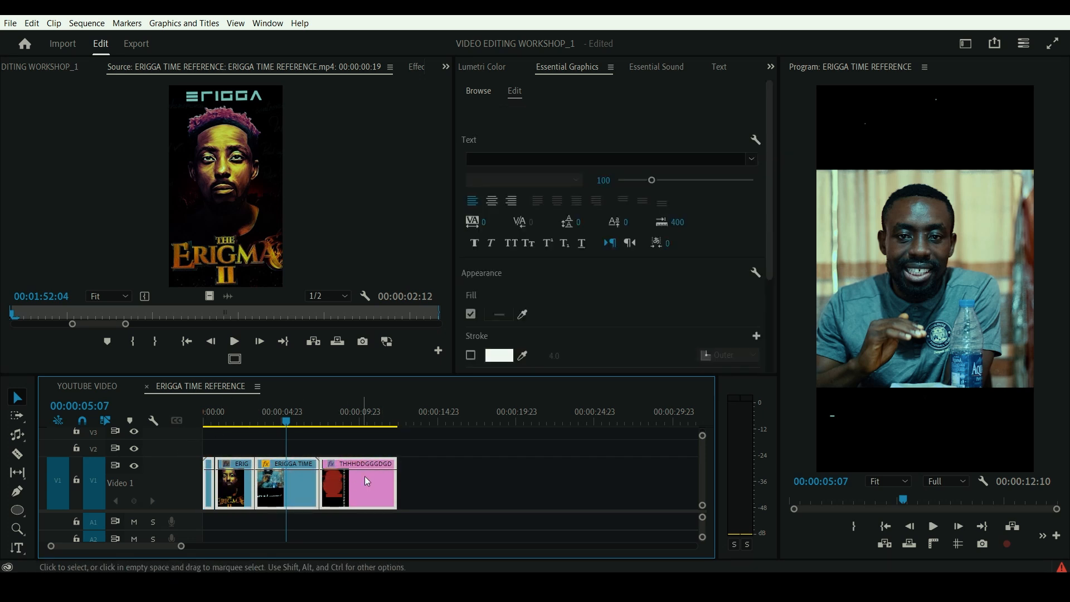
{"action": "left_click", "coordinate": [280, 444]}
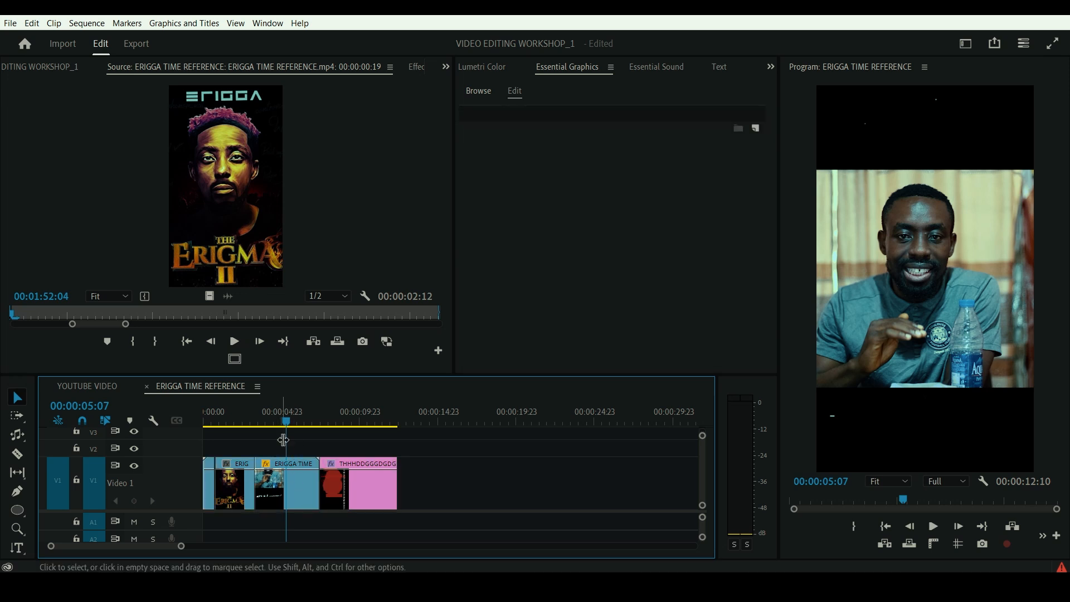
- Preview the sped-up clip by playing the sequence from 00:00:03:05, and select that clip on V1
{"action": "left_click_drag", "start_coordinate": [284, 413], "coordinate": [254, 427]}
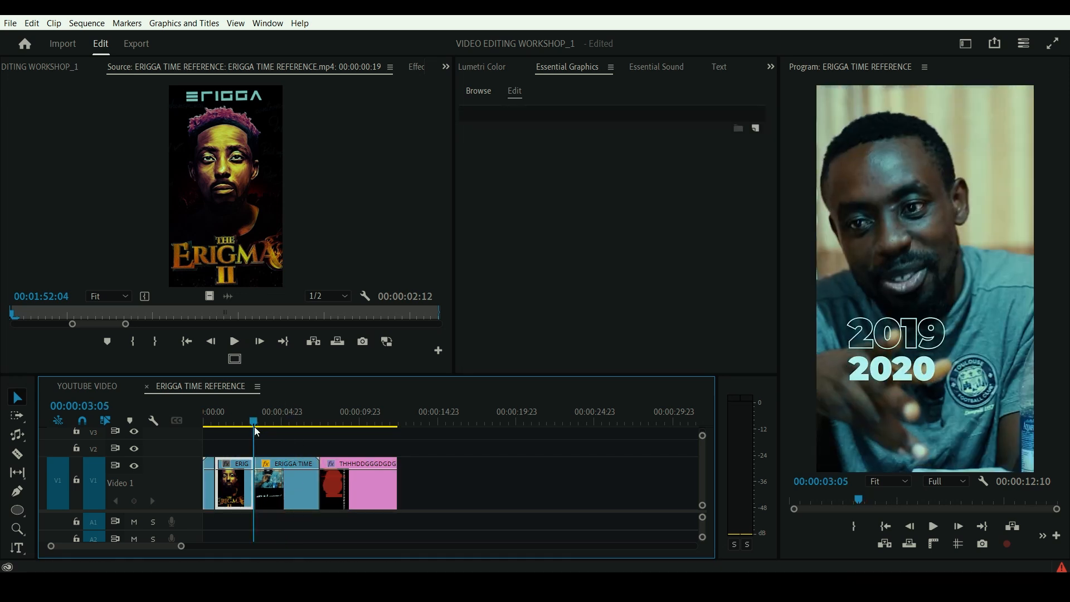
{"action": "left_click", "coordinate": [933, 527]}
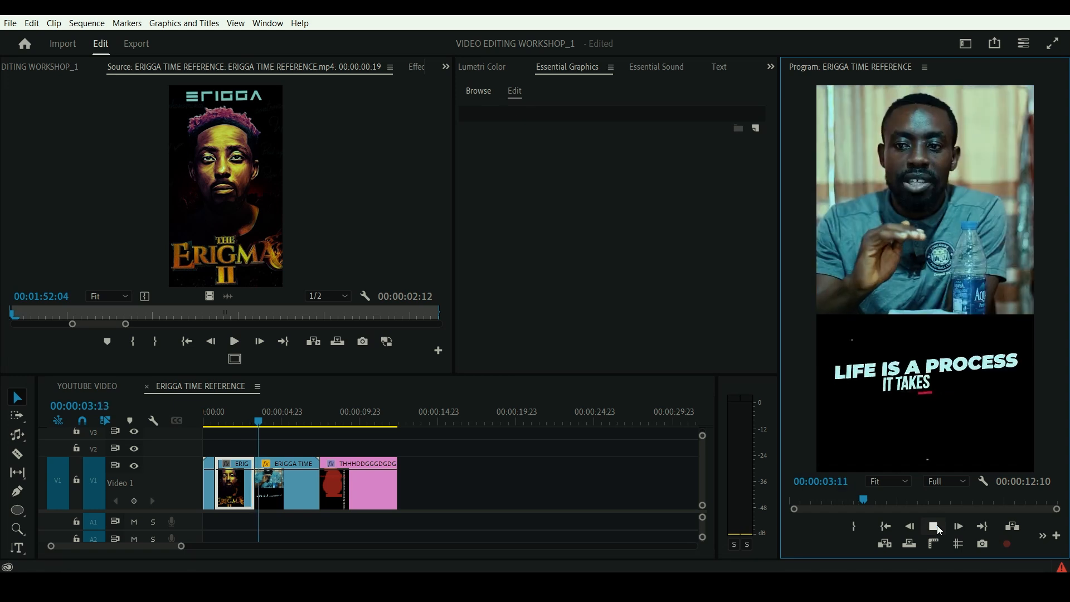
{"action": "left_click", "coordinate": [283, 478]}
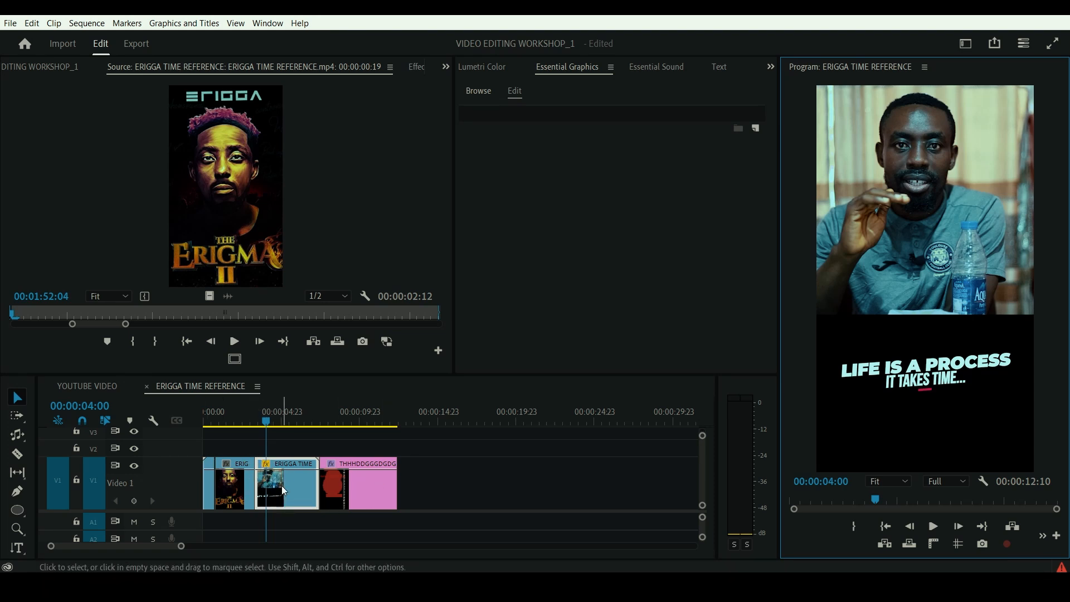
- Slip the source footage inside the sped-up clip with the Slip tool, dragging it forward and back within its place on V1
{"action": "left_click", "coordinate": [16, 472]}
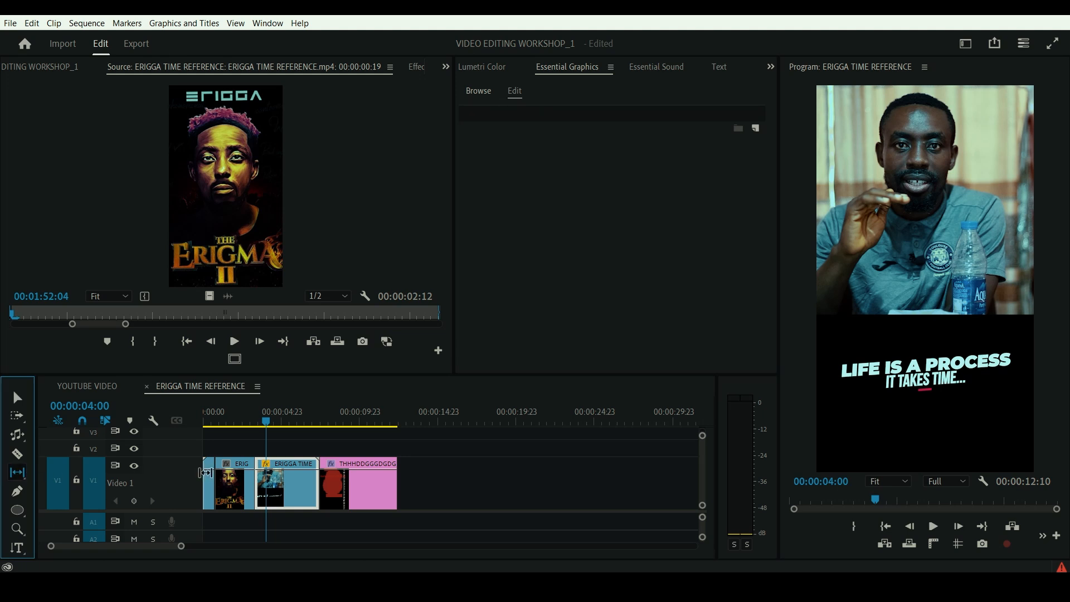
{"action": "left_click_drag", "start_coordinate": [275, 484], "coordinate": [320, 482]}
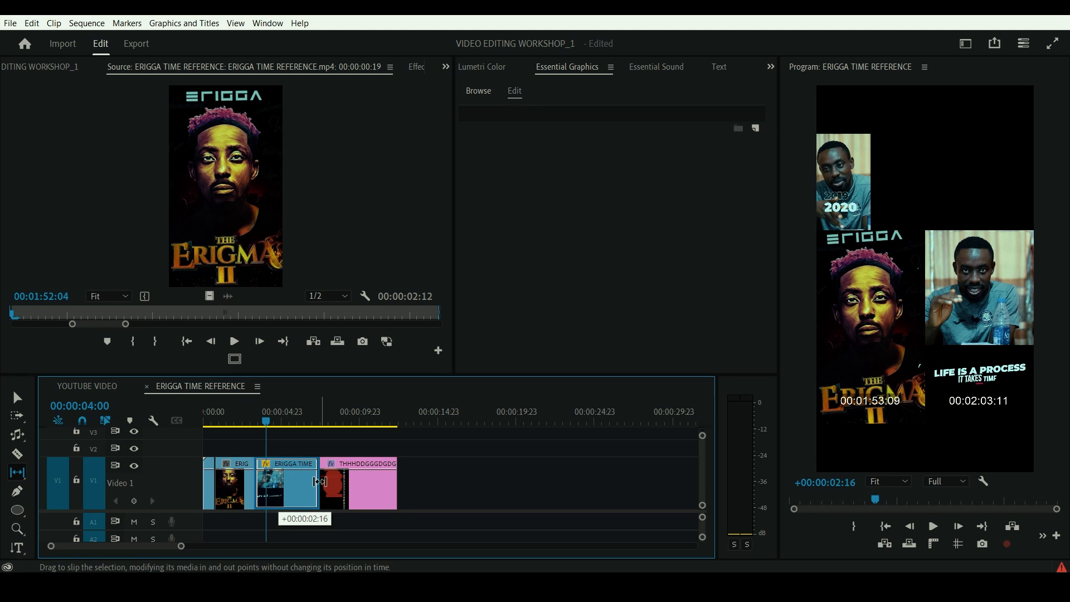
{"action": "left_click_drag", "start_coordinate": [320, 481], "coordinate": [276, 493]}
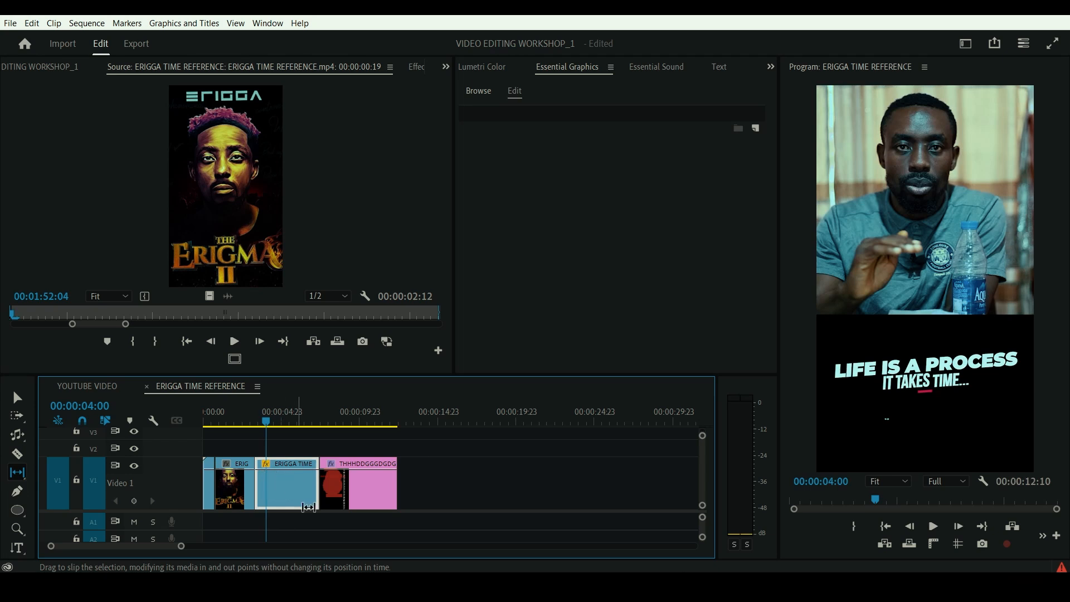
- Play the sequence from 00:00:00:00 through the slipped clip and stop at 00:00:06:17
{"action": "left_click_drag", "start_coordinate": [267, 427], "coordinate": [175, 422]}
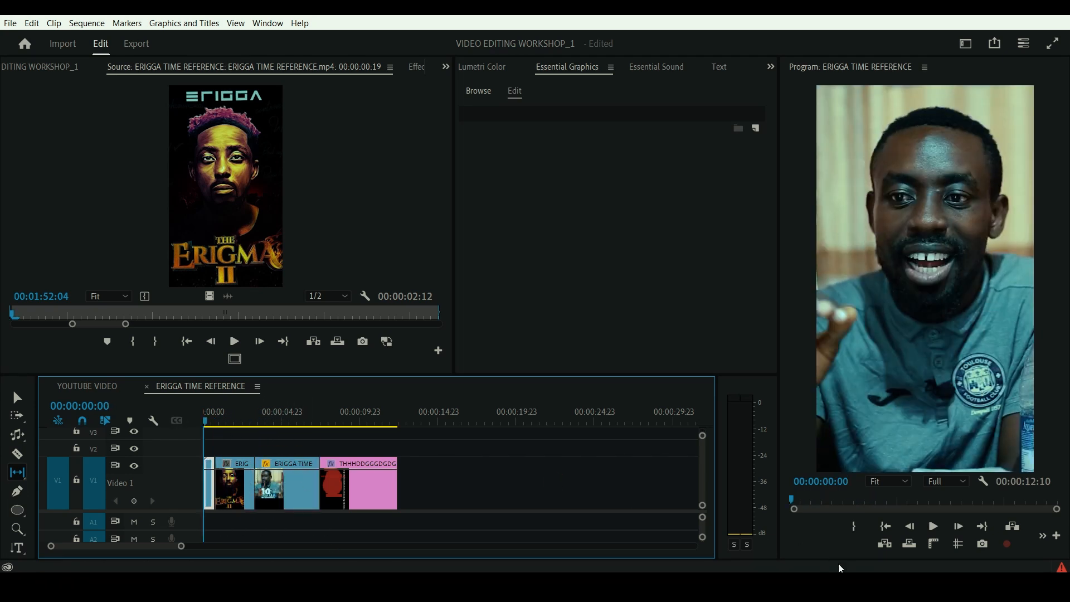
{"action": "left_click", "coordinate": [934, 525]}
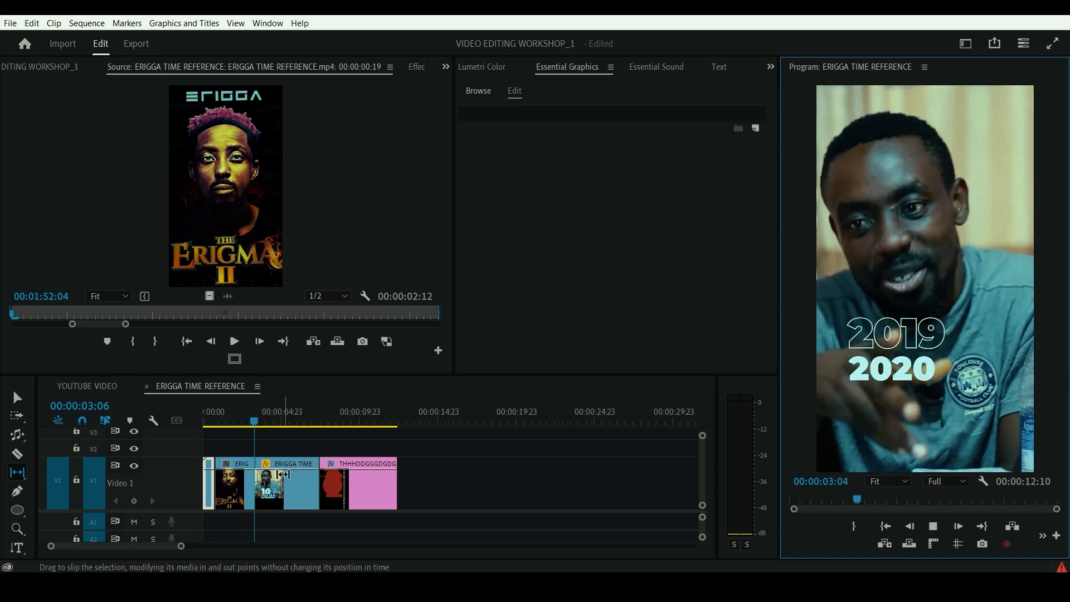
{"action": "left_click", "coordinate": [290, 490]}
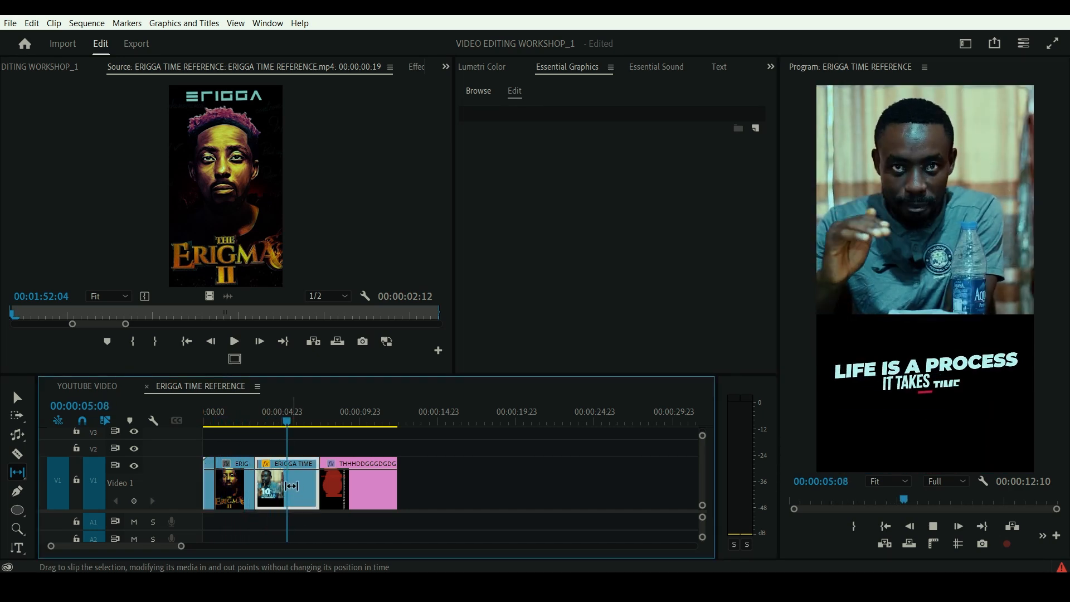
{"action": "key", "text": "space"}
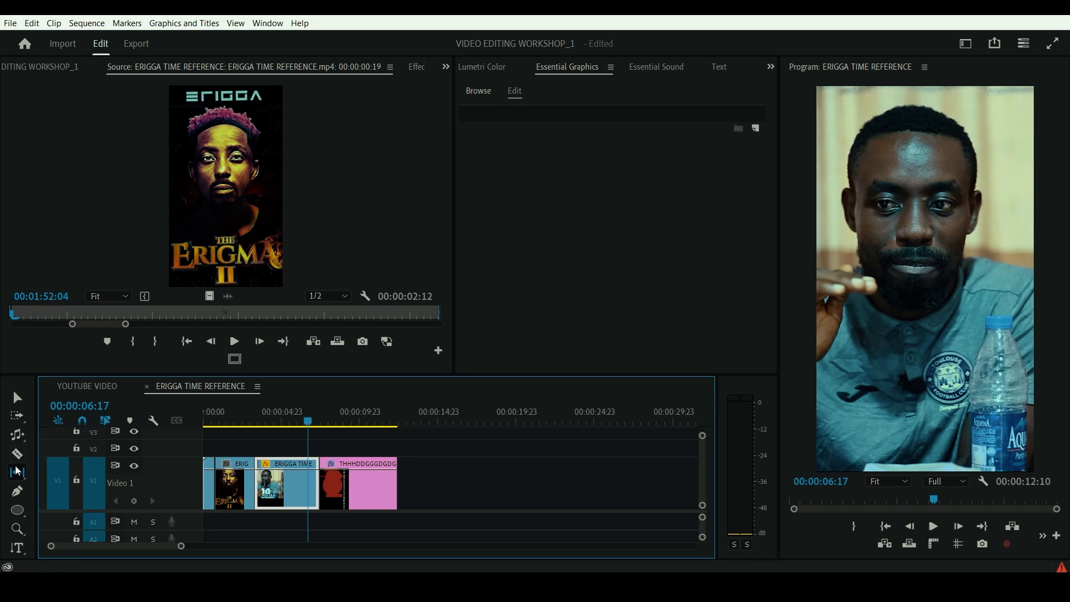
- Slide the sped-up clip toward the end of V1 with the Slide tool, extending the preceding clip and trimming the start of the graphic clip
{"action": "left_click", "coordinate": [16, 474]}
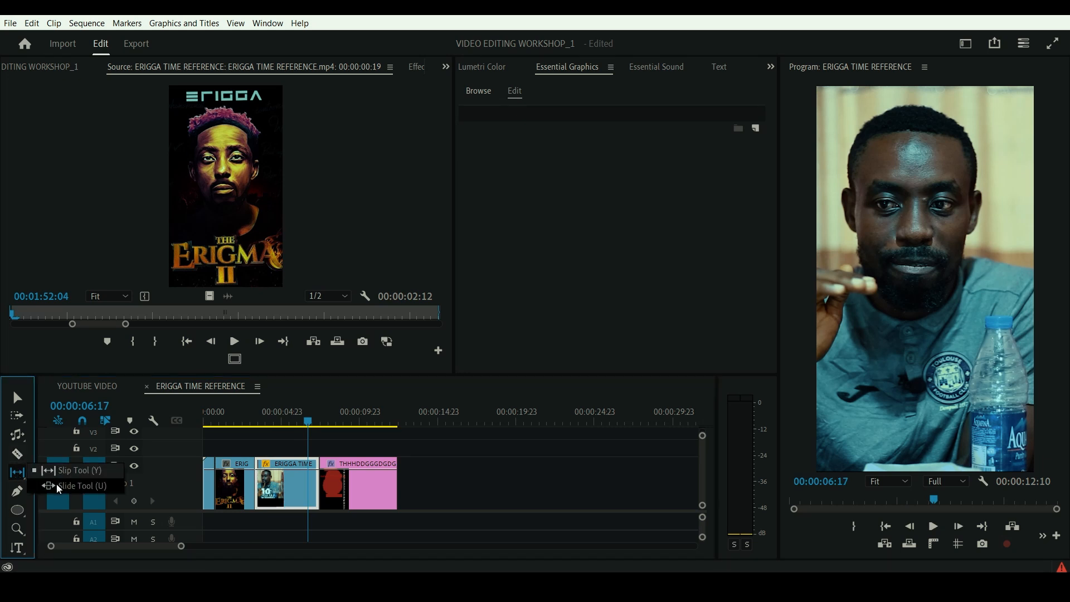
{"action": "left_click", "coordinate": [74, 485]}
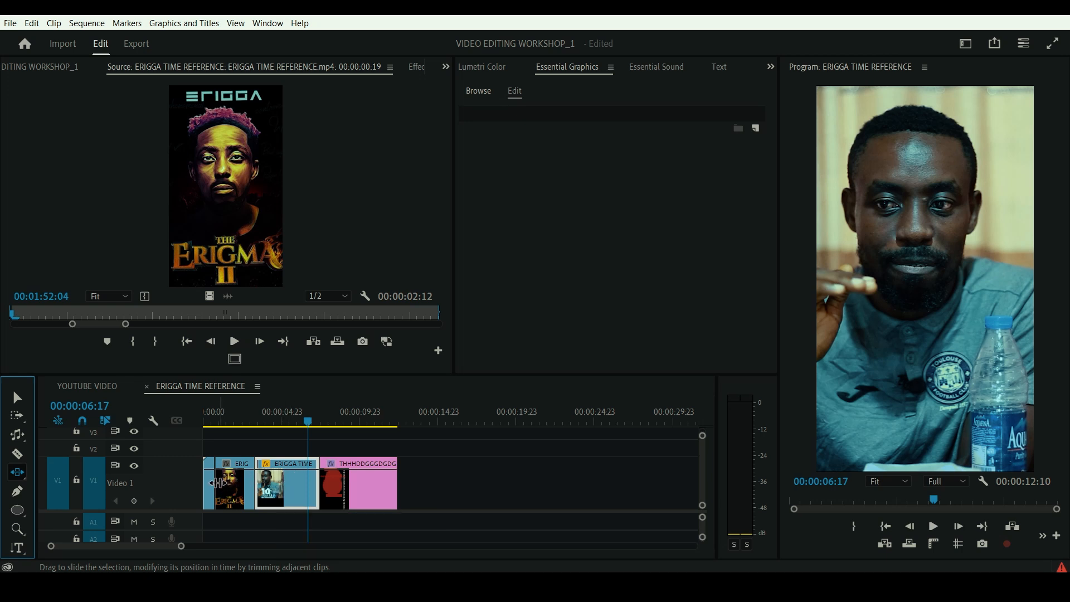
{"action": "left_click", "coordinate": [224, 485]}
{"action": "left_click", "coordinate": [361, 481]}
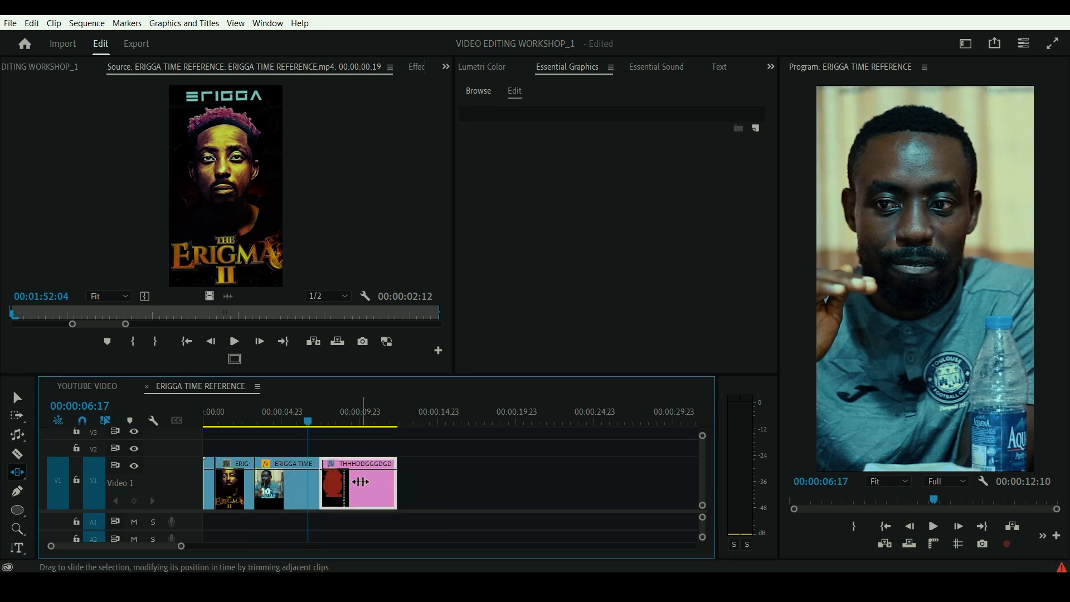
{"action": "left_click", "coordinate": [282, 490]}
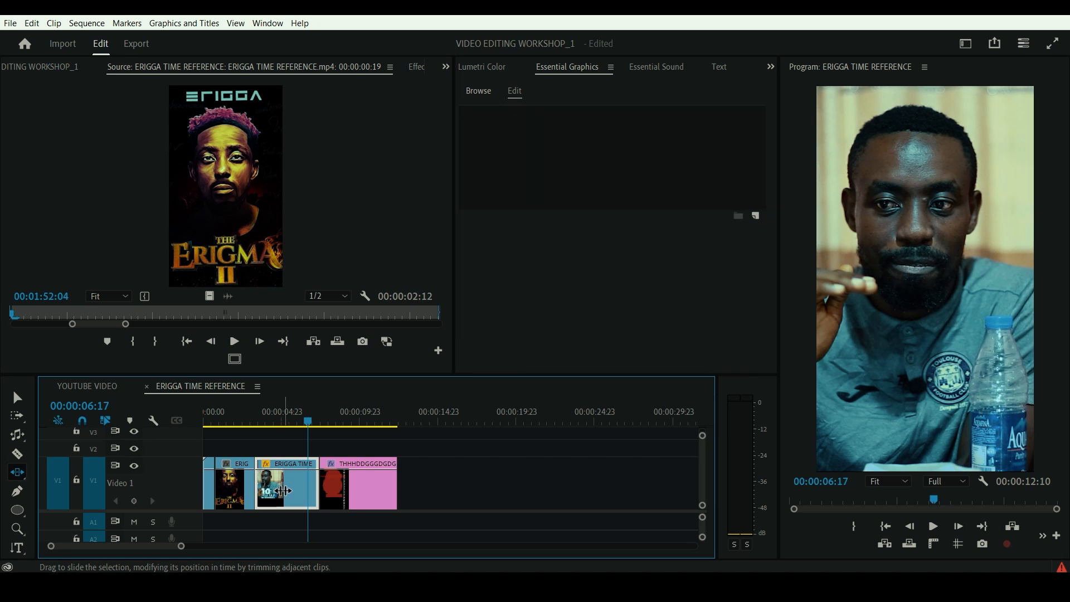
{"action": "mouse_move", "coordinate": [283, 489]}
{"action": "left_mouse_down"}
{"action": "mouse_move", "coordinate": [406, 481]}
{"action": "mouse_move", "coordinate": [284, 490]}
{"action": "left_mouse_up"}
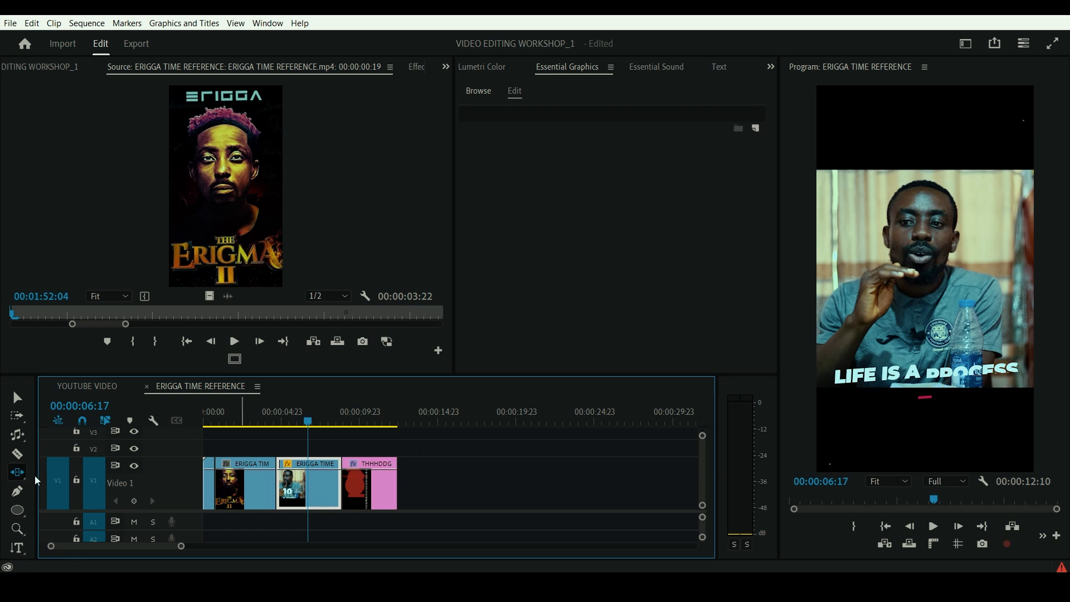
- Select every clip on V1 with the Selection tool
{"action": "left_click", "coordinate": [17, 397]}
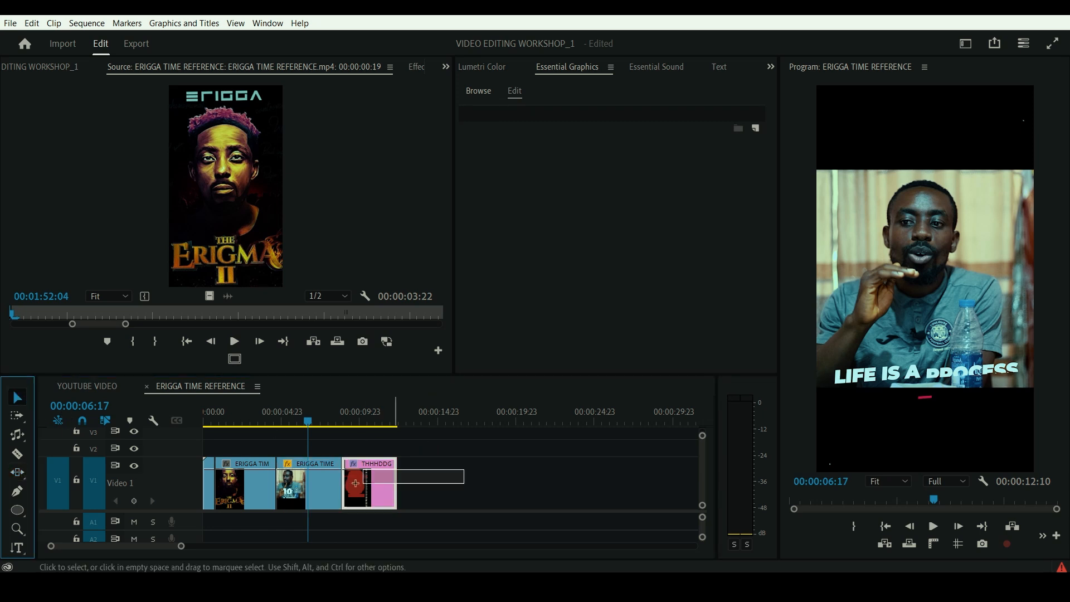
{"action": "left_click_drag", "start_coordinate": [355, 483], "coordinate": [200, 460]}
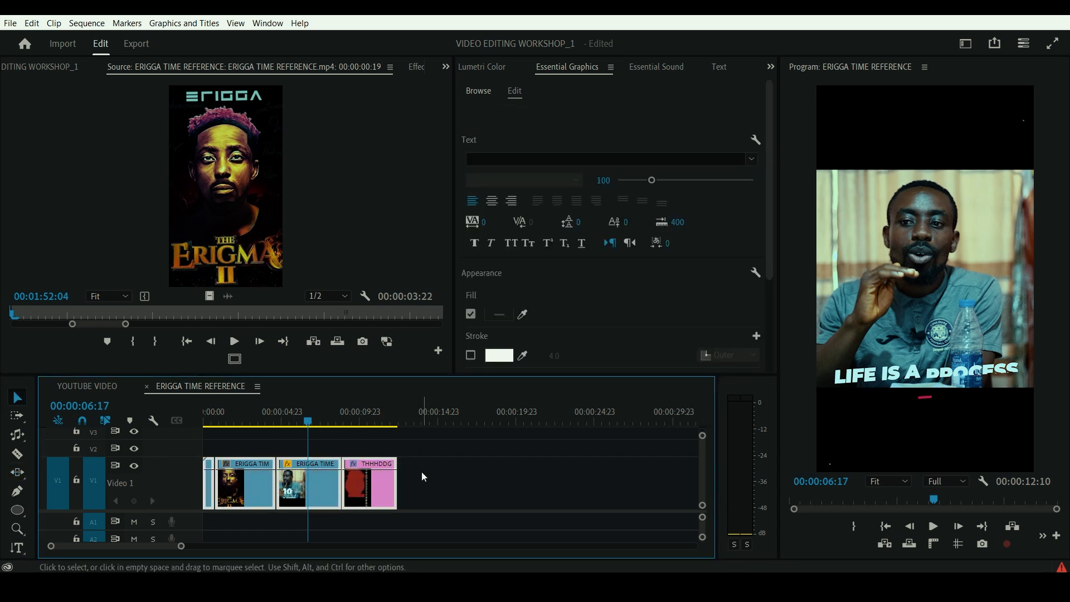